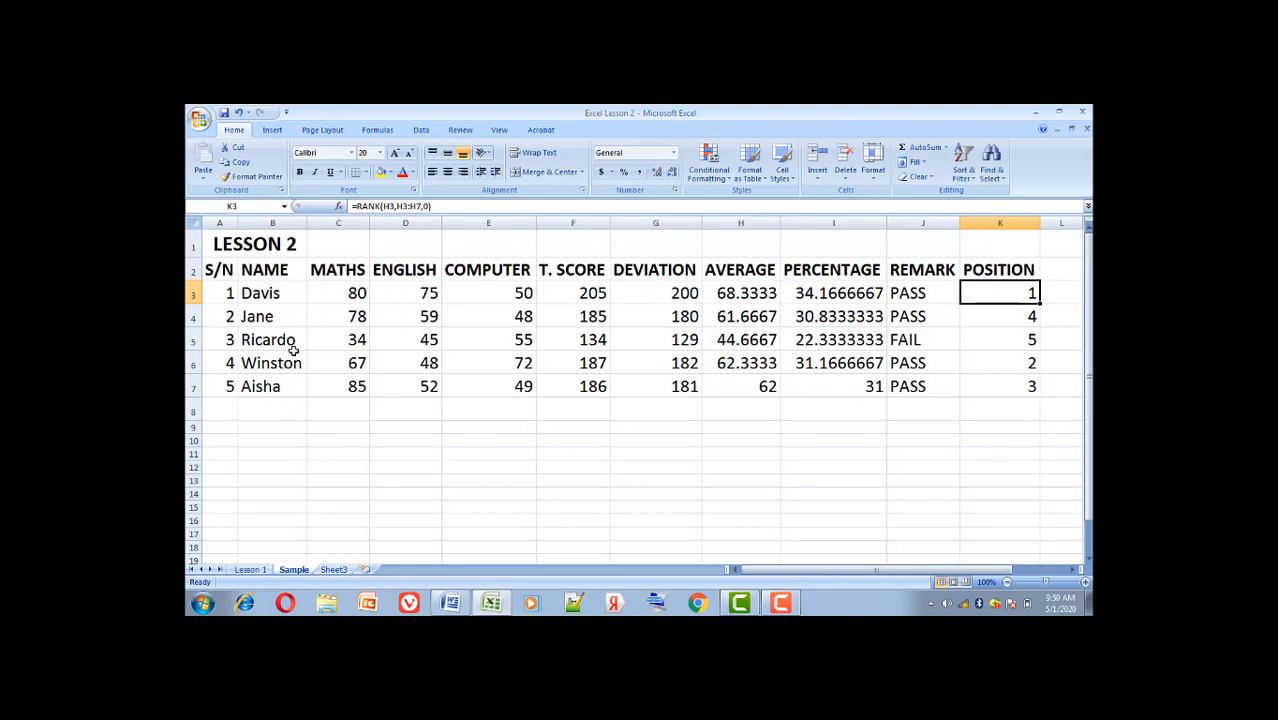
# - On the Lesson 1 sheet, replace the T. SCORE formula in cell F3 with =SUM(C3:E3)
pyautogui.click(250, 569)
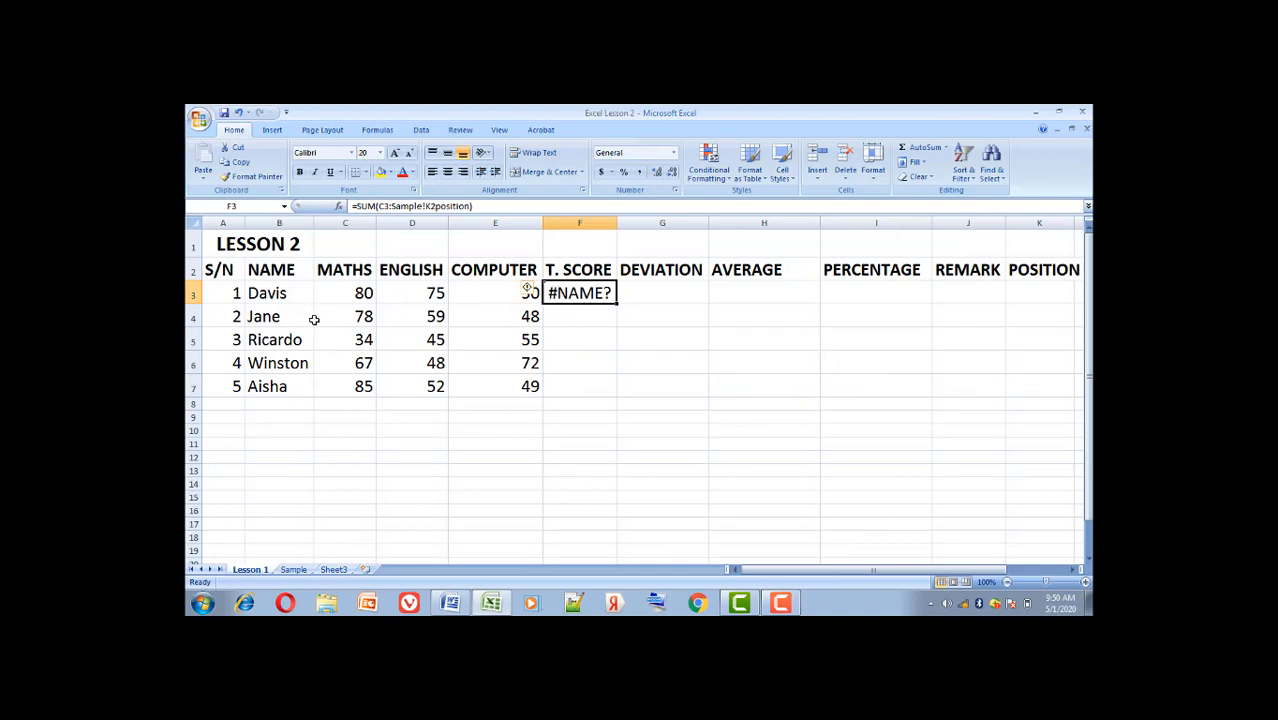
pyautogui.press('Delete')
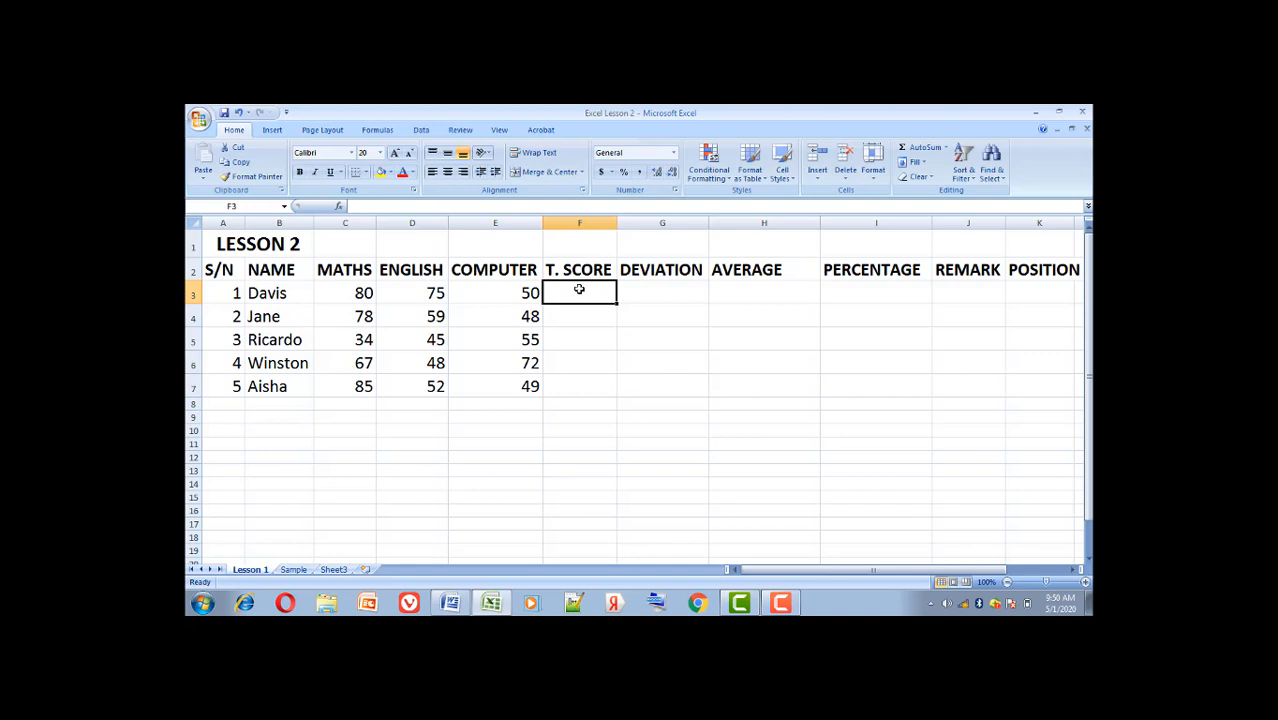
pyautogui.write('=')
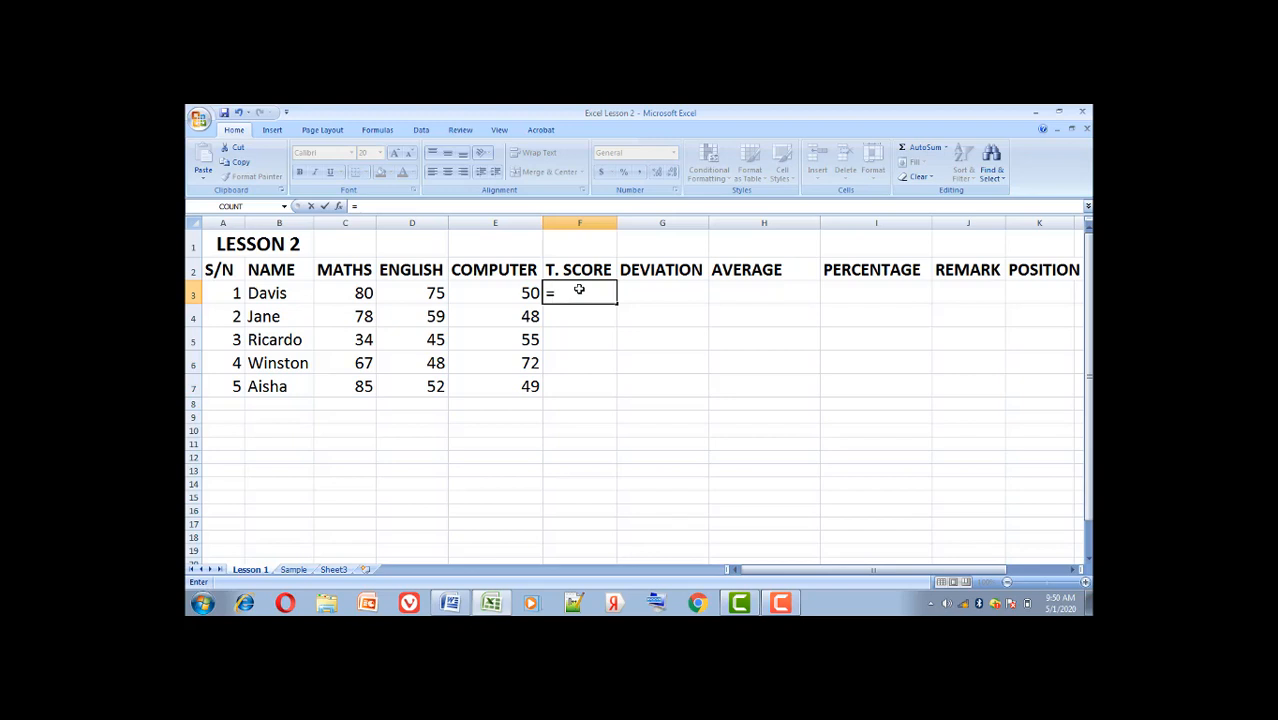
pyautogui.write('S')
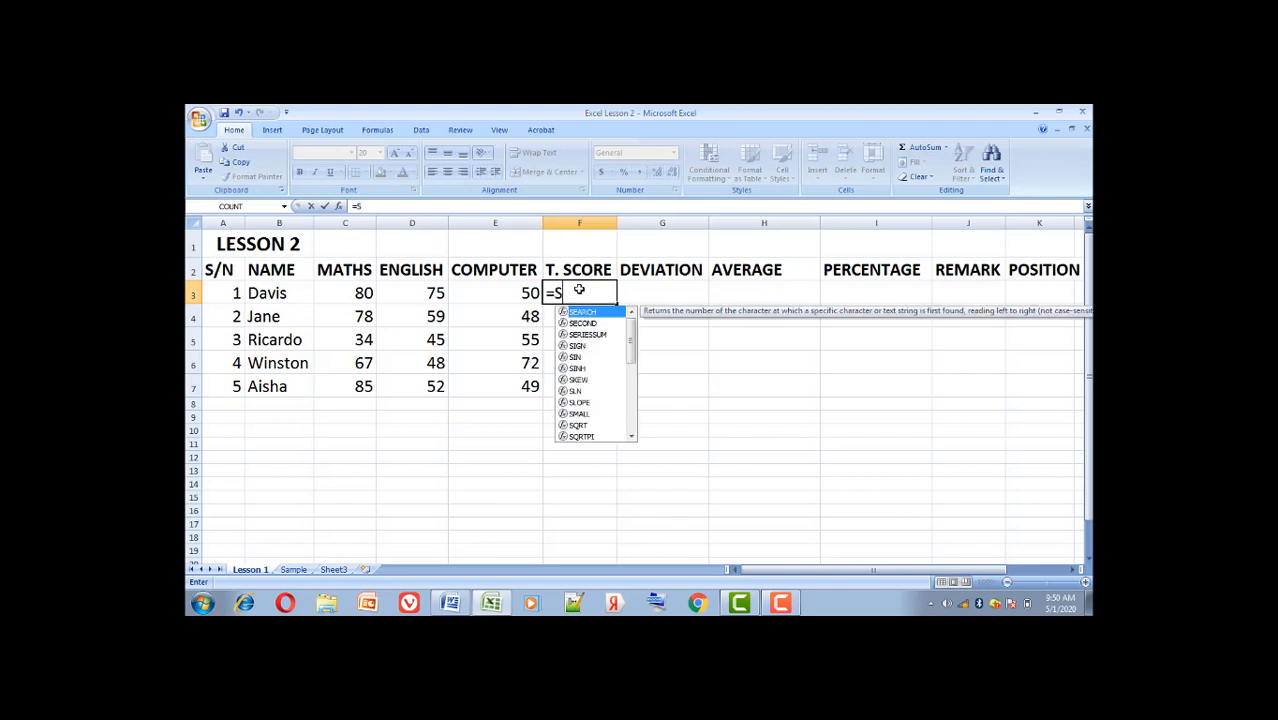
pyautogui.write('UM')
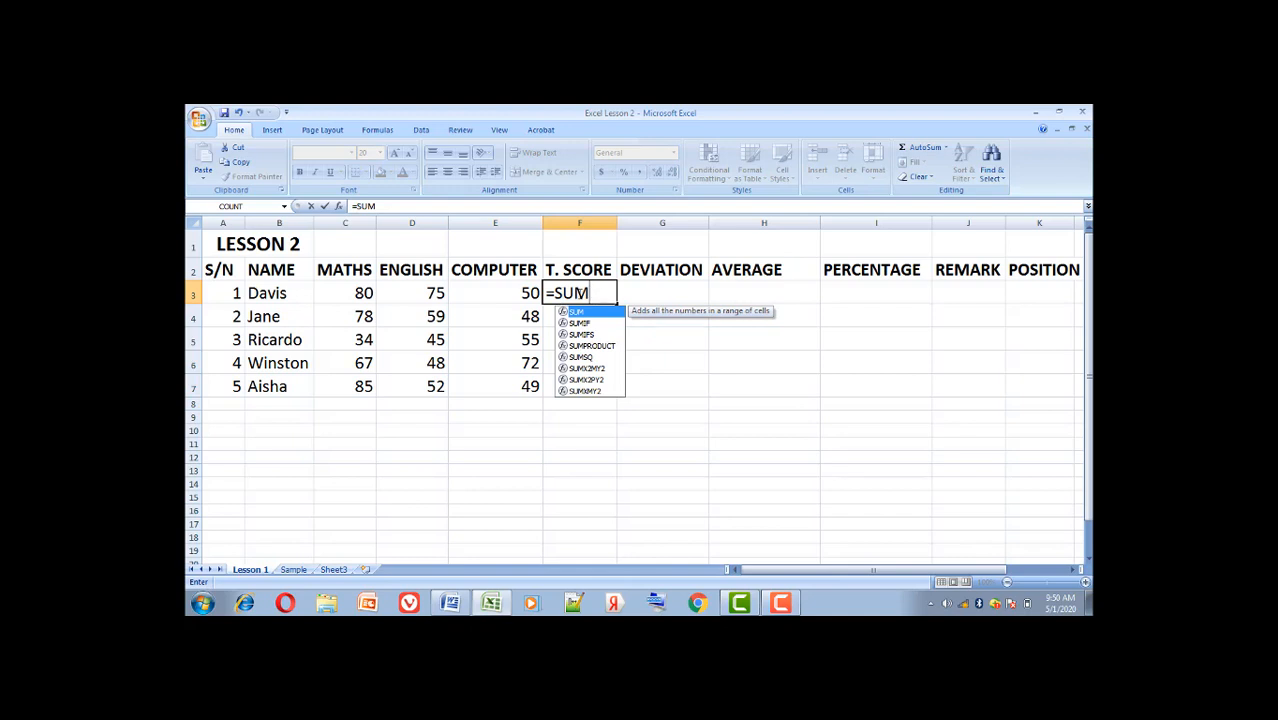
pyautogui.write('(')
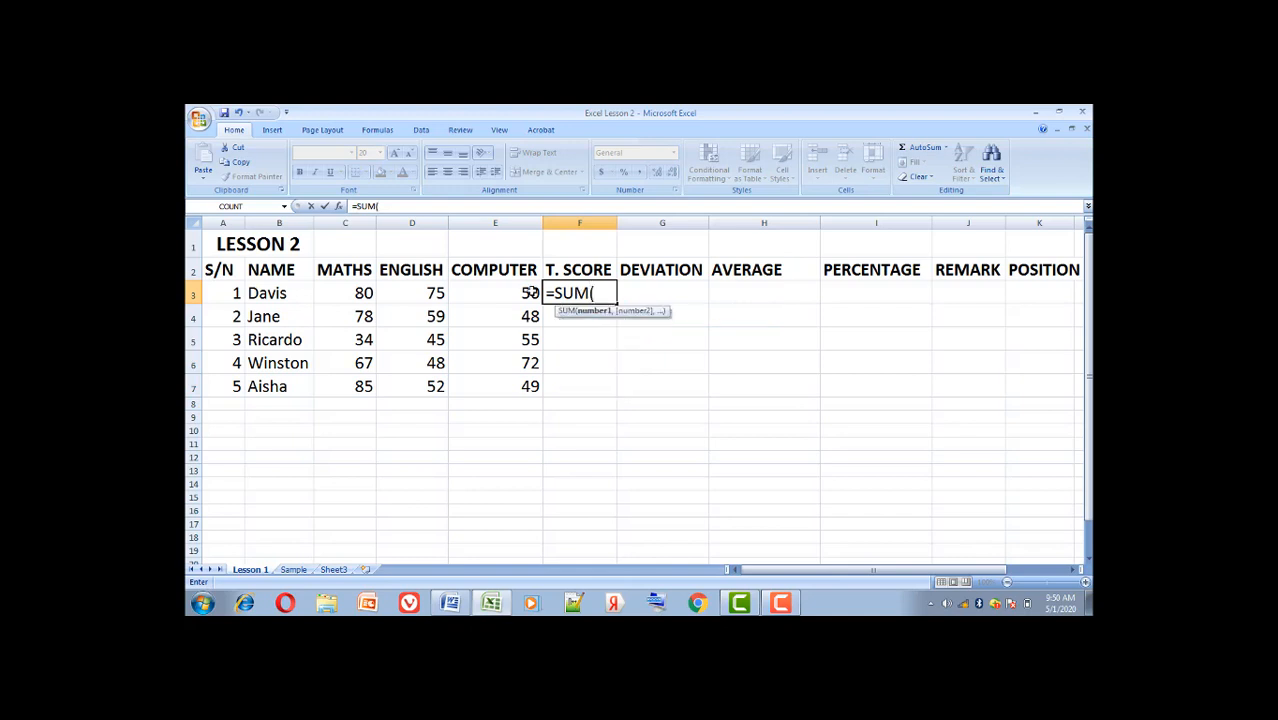
pyautogui.click(352, 292)
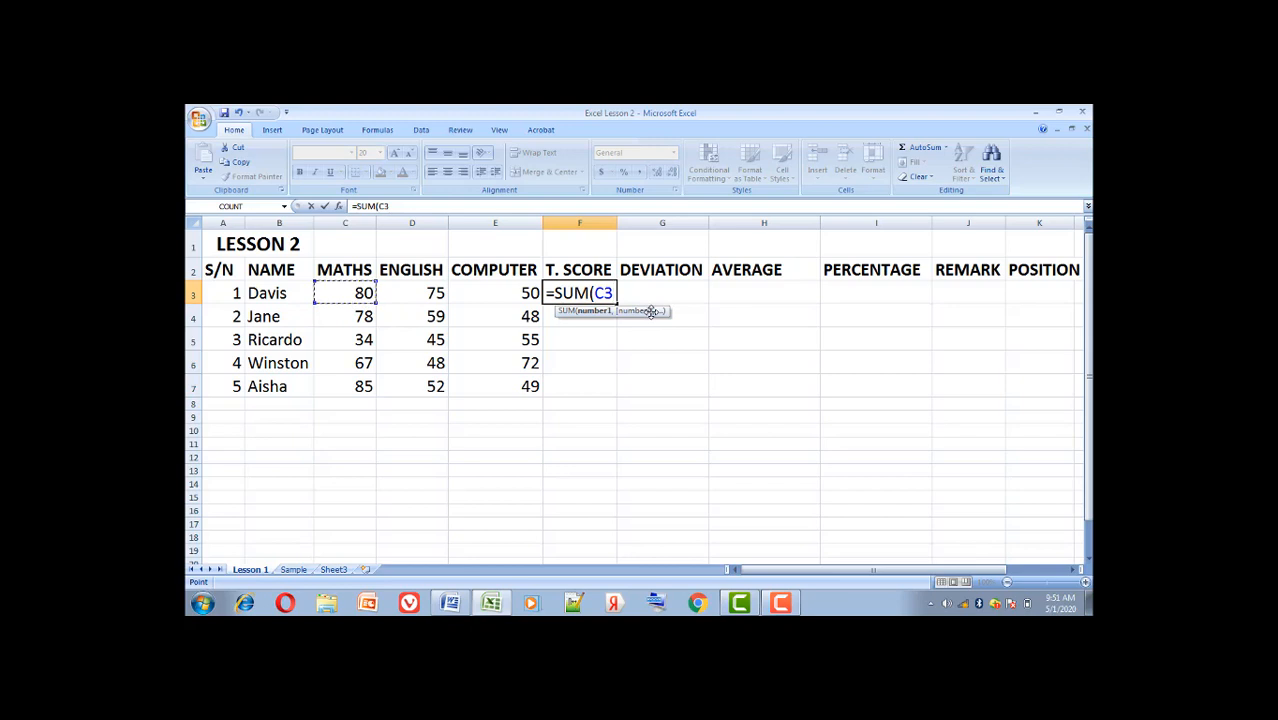
pyautogui.press('F8')
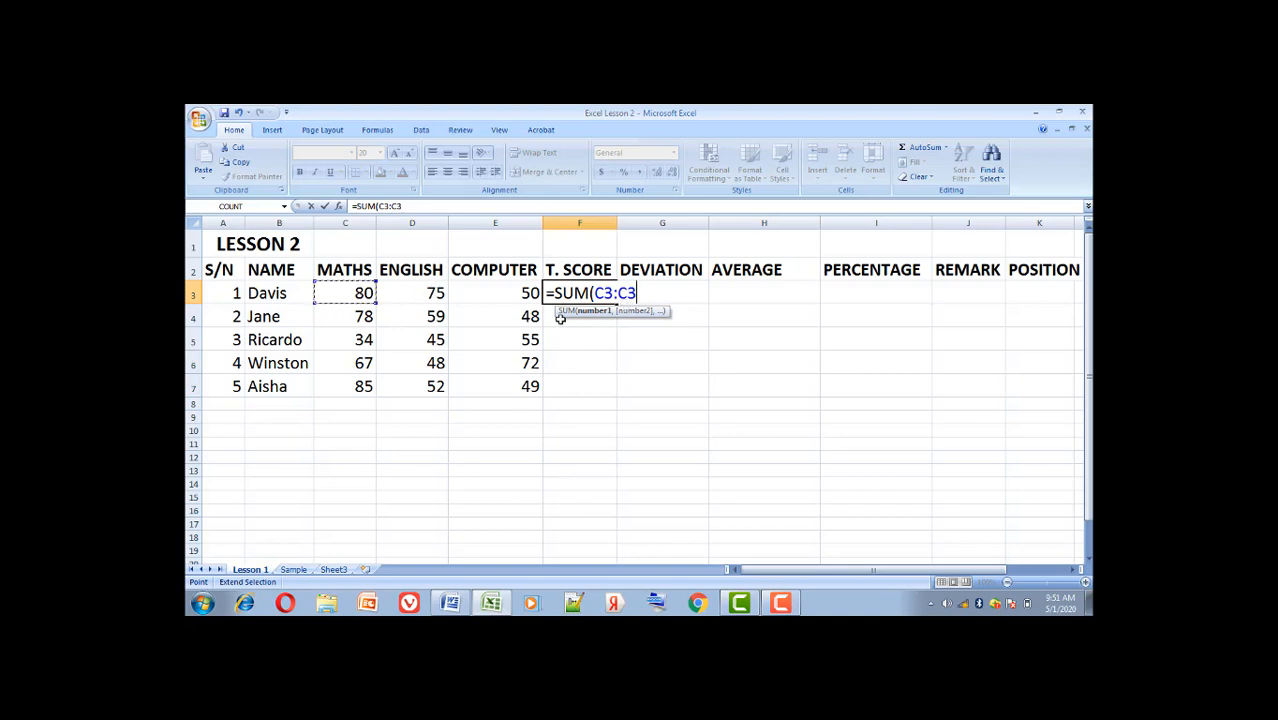
pyautogui.press('BackSpace')
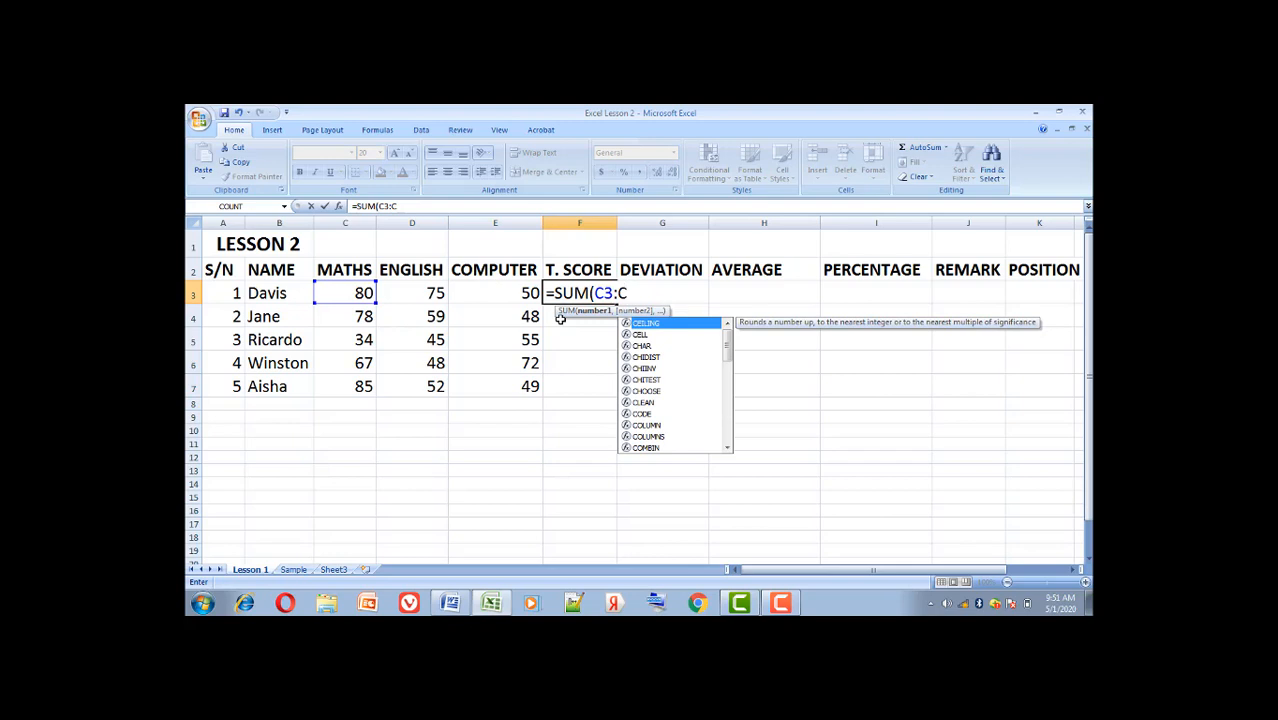
pyautogui.press('BackSpace')
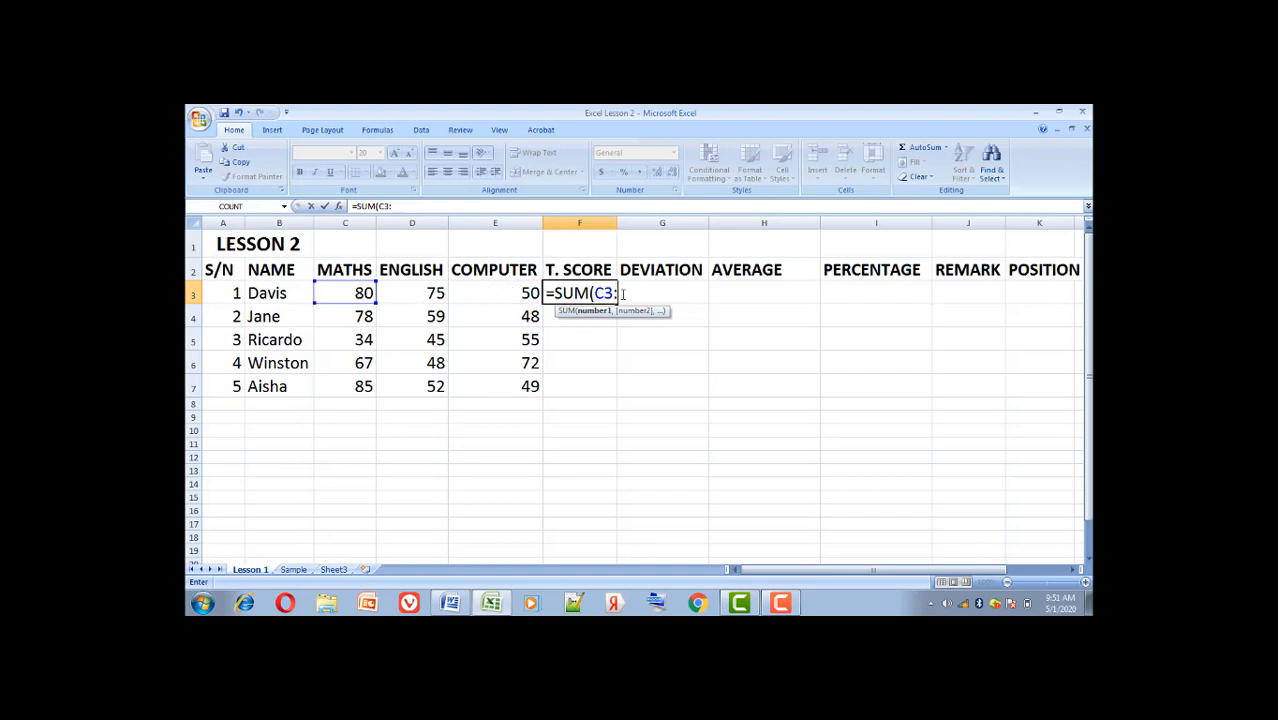
pyautogui.write('E3')
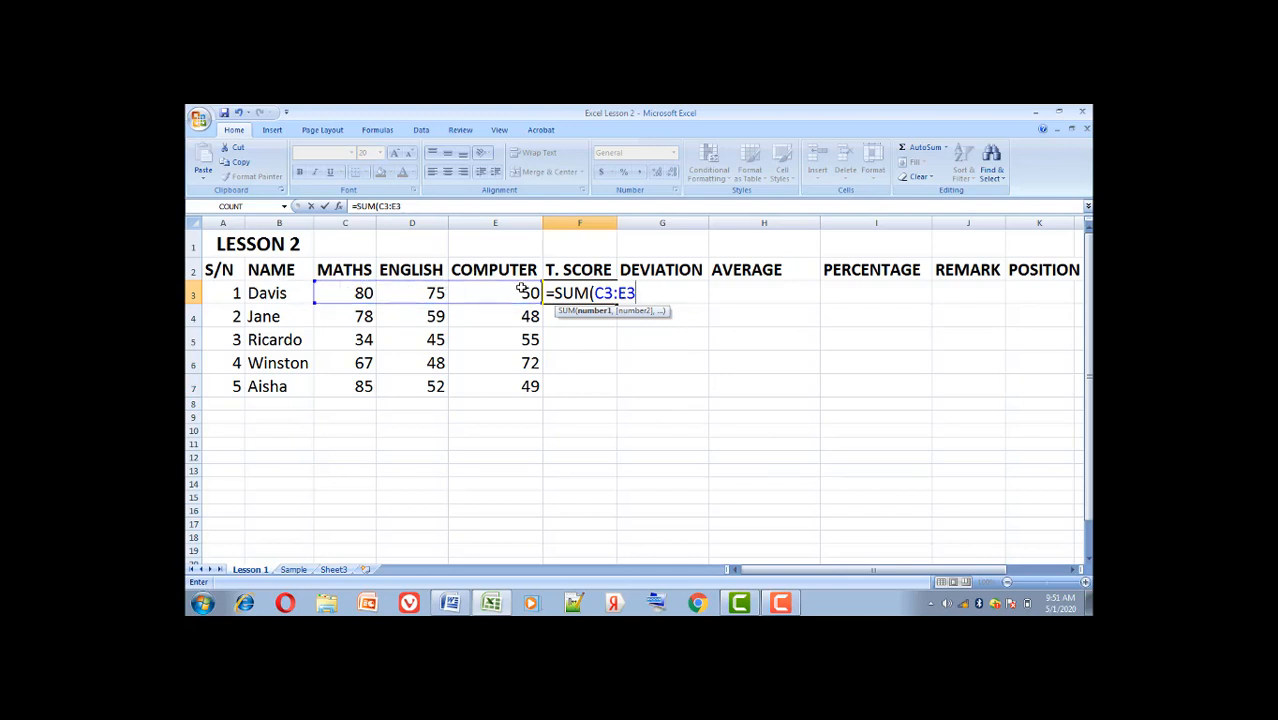
pyautogui.write(')')
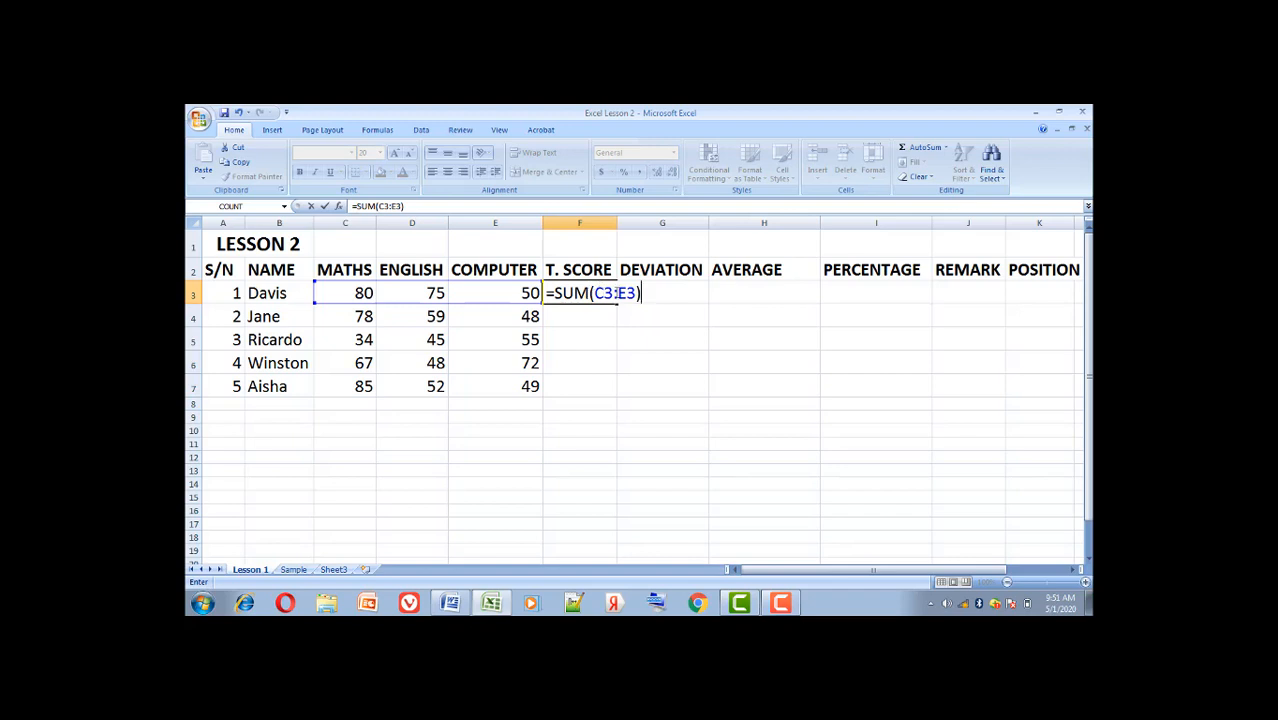
pyautogui.press('Return')
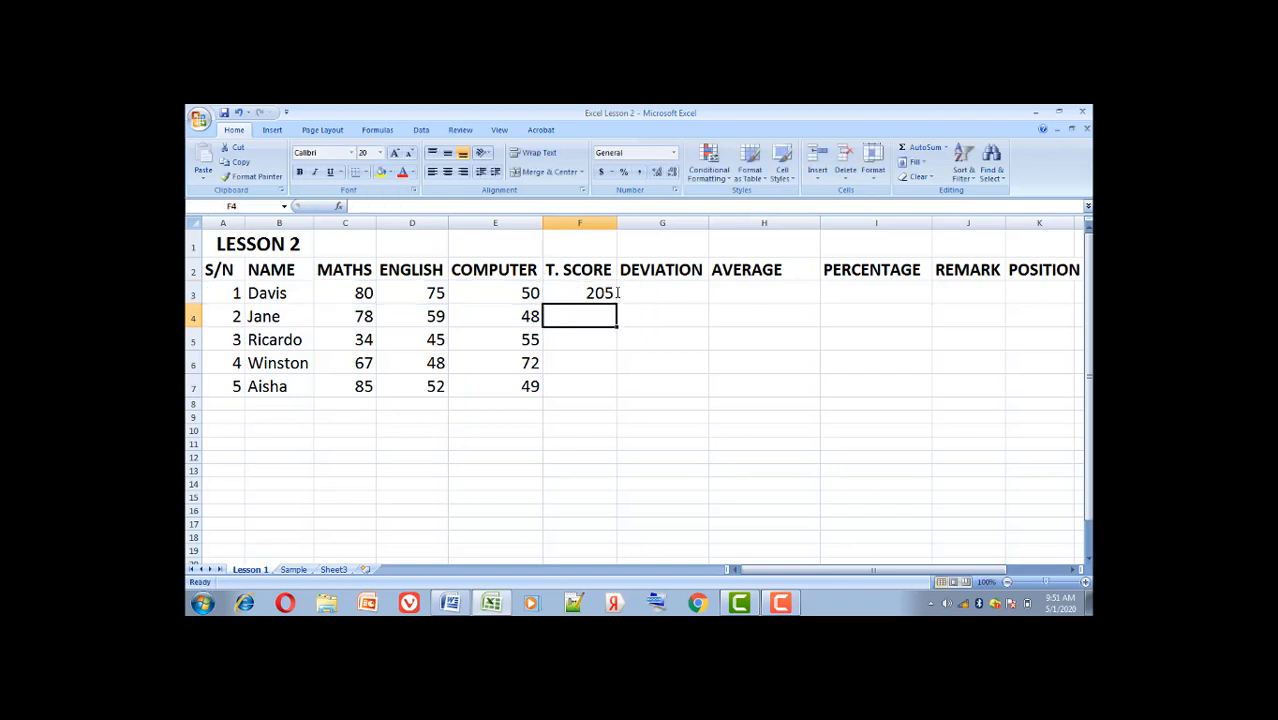
pyautogui.click(605, 293)
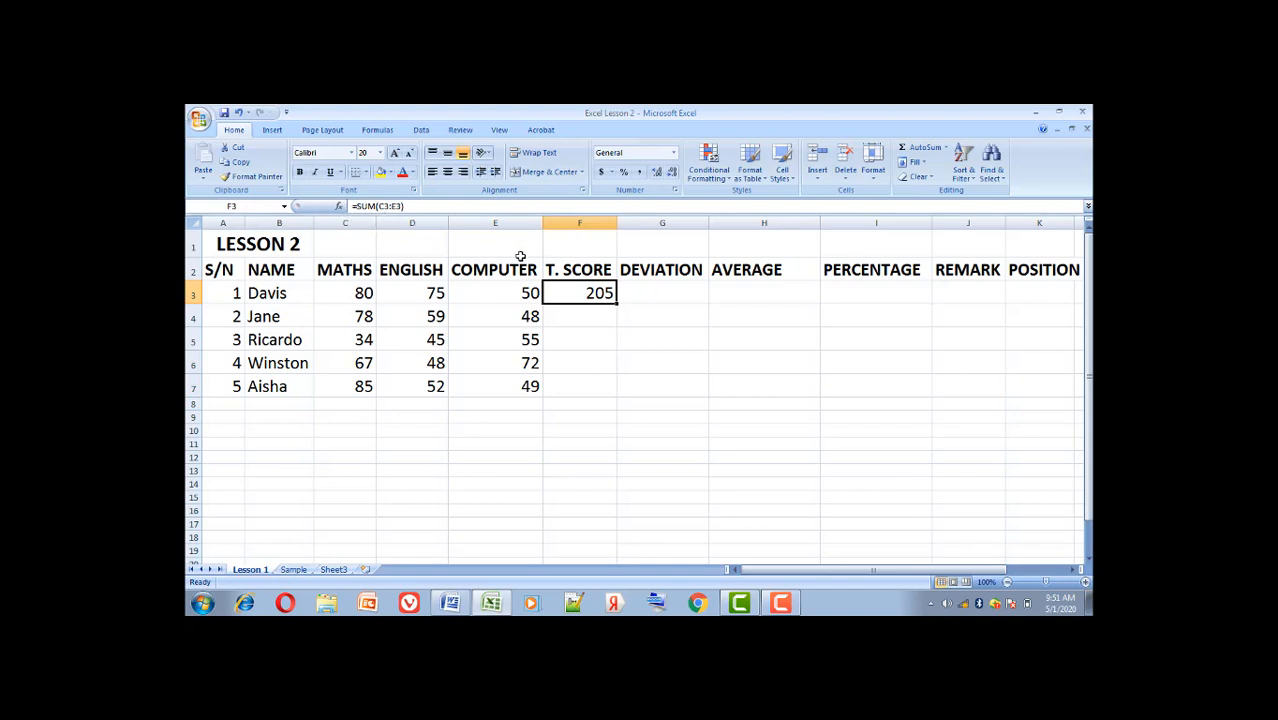
# - Total the second student's three subject scores in cell F4 with =SUM(C4:E4)
pyautogui.click(555, 316)
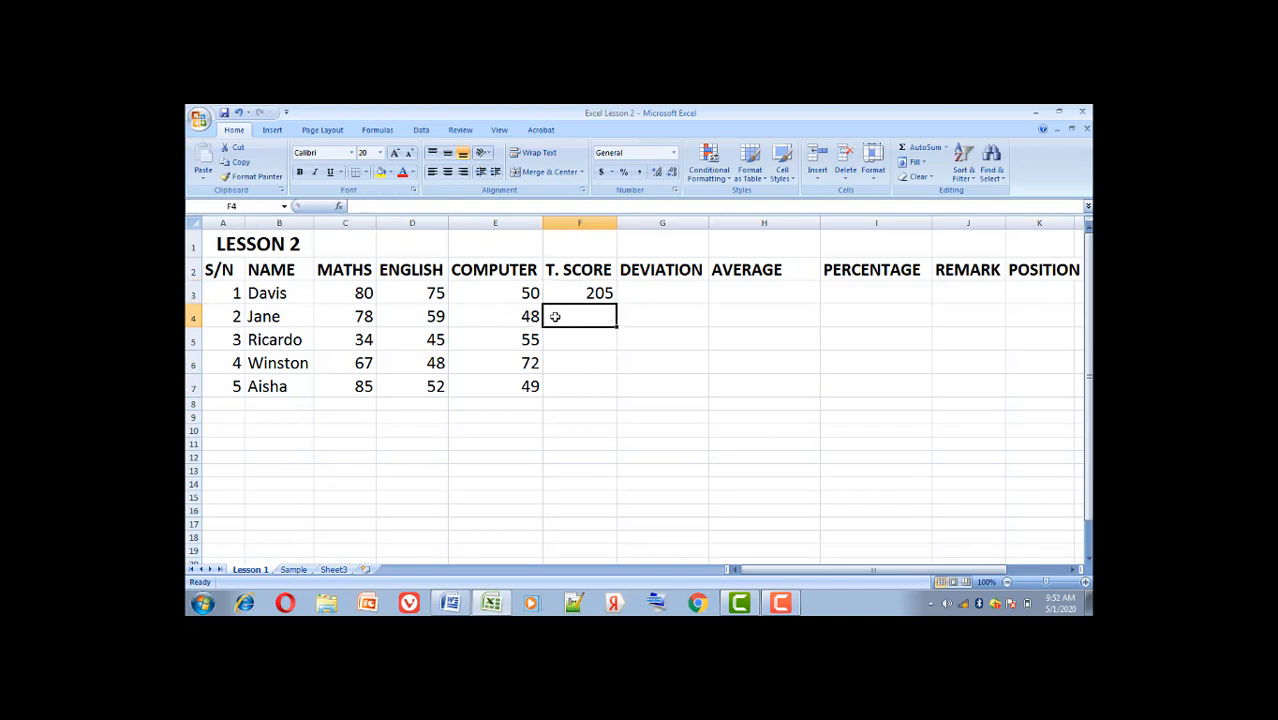
pyautogui.write('=')
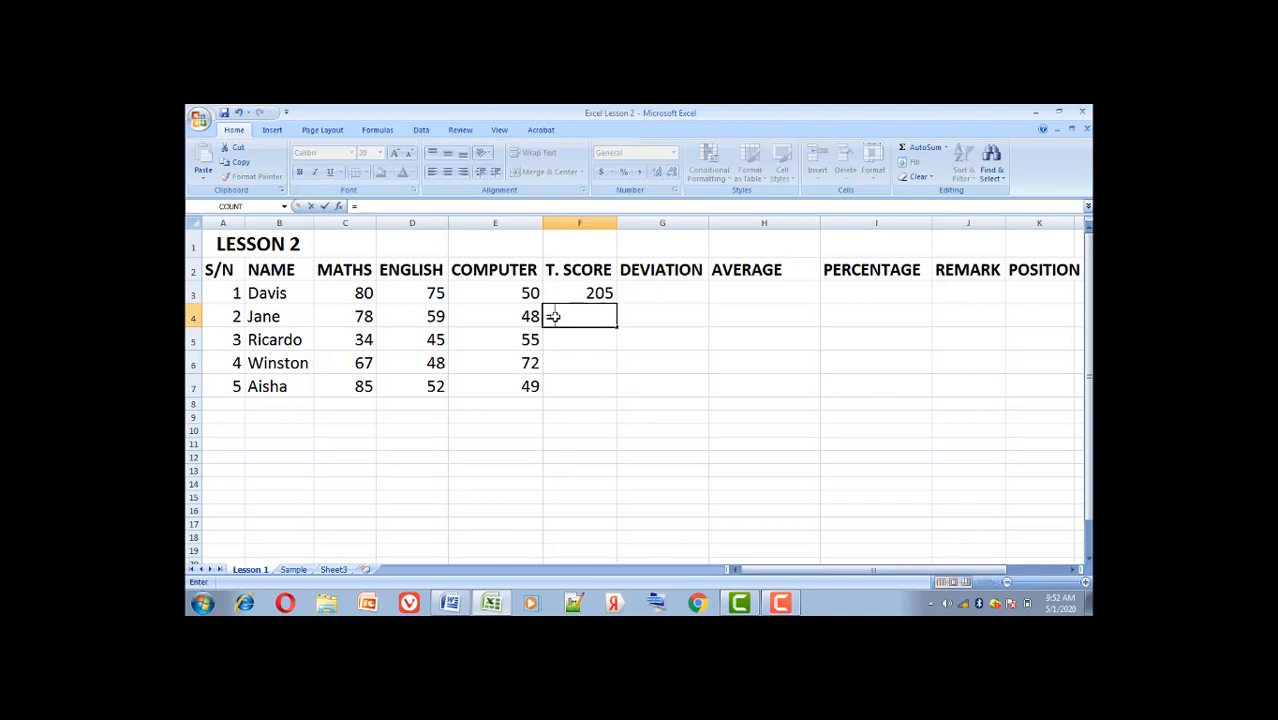
pyautogui.write('SUM')
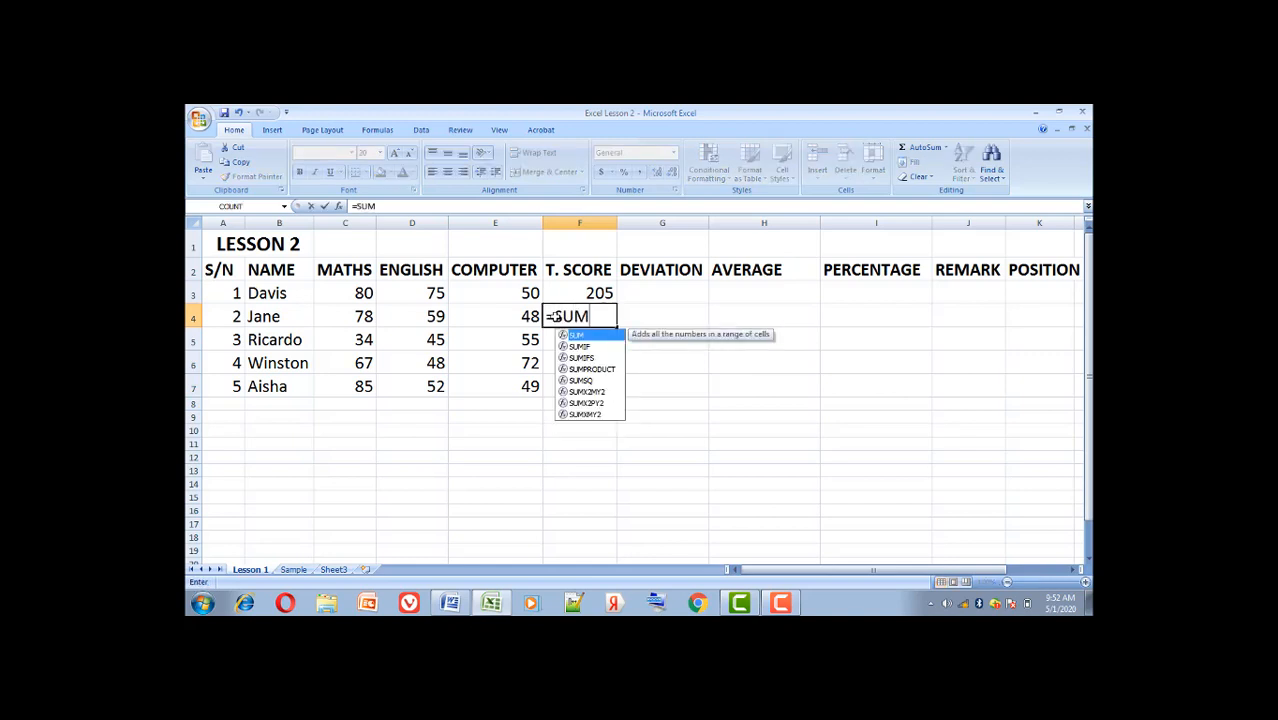
pyautogui.write('(')
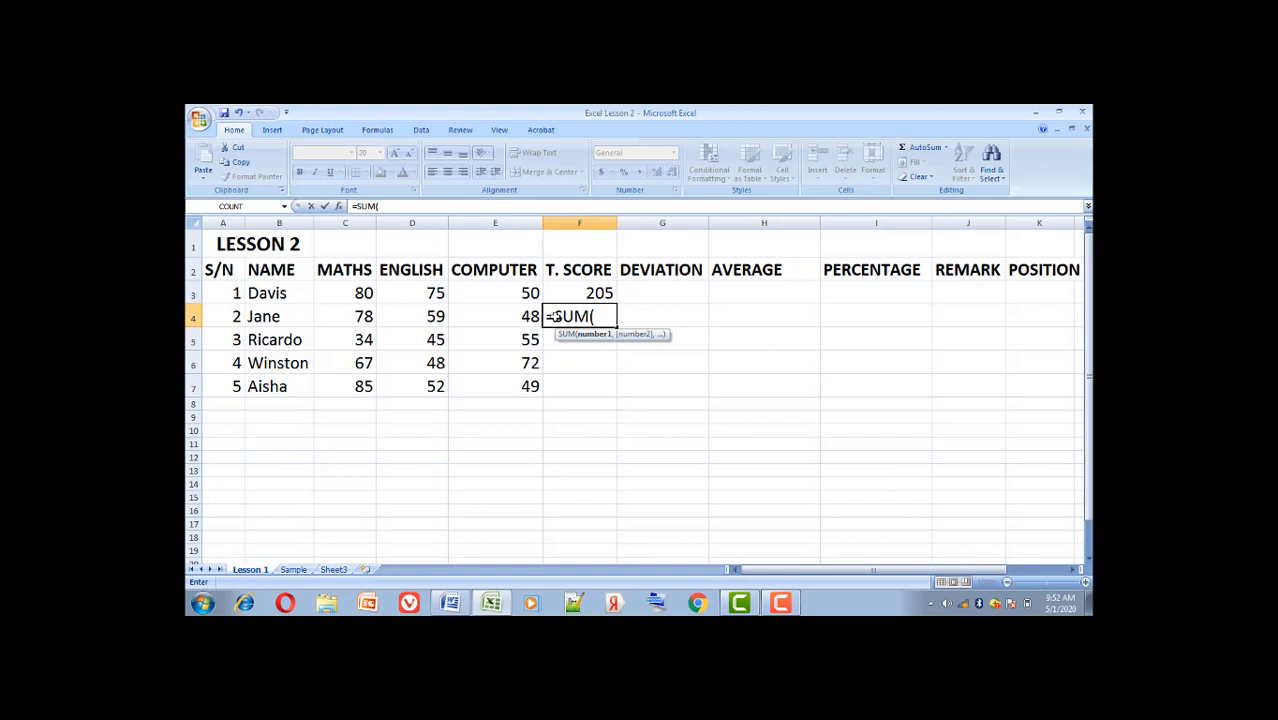
pyautogui.click(363, 317)
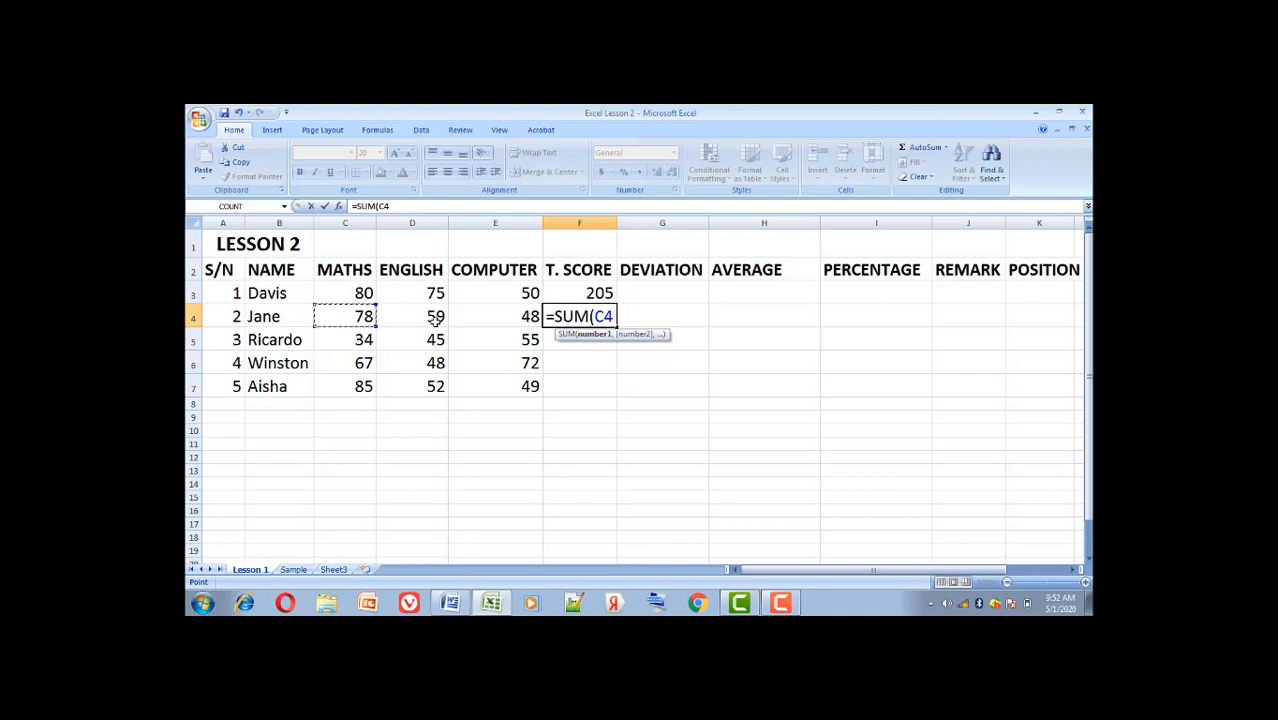
pyautogui.write(':E4')
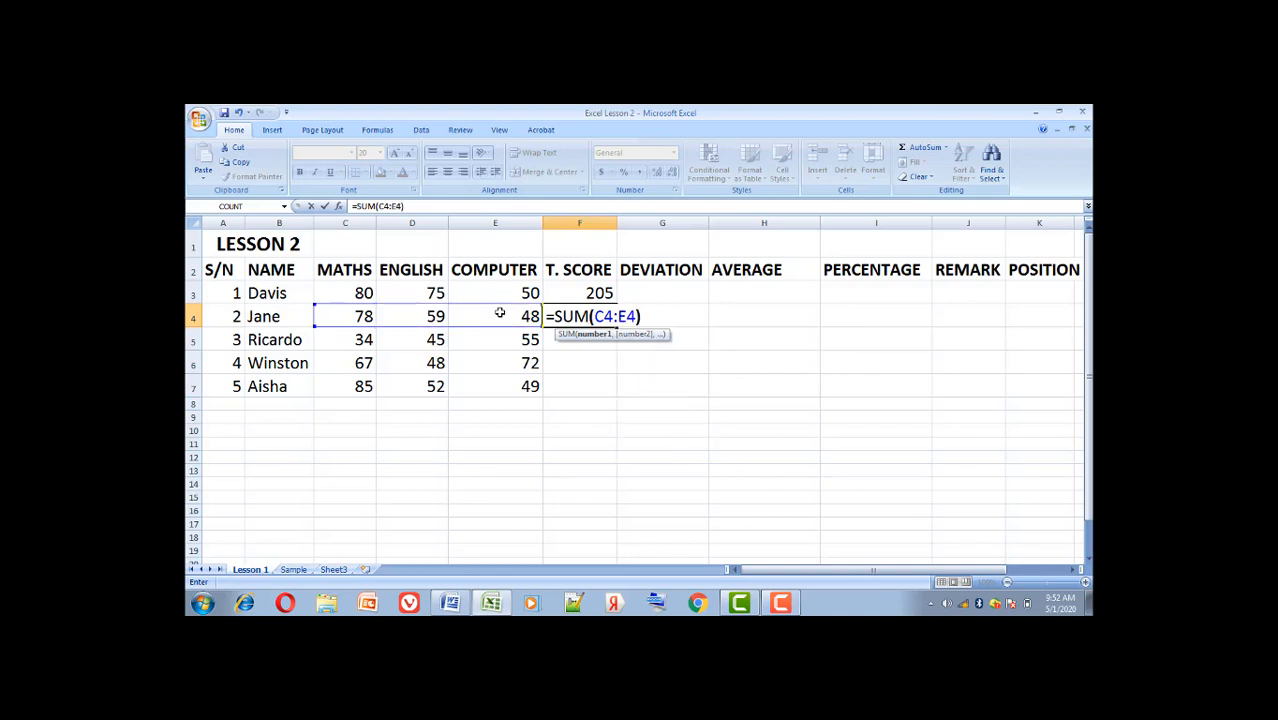
pyautogui.write(')')
pyautogui.press('Return')
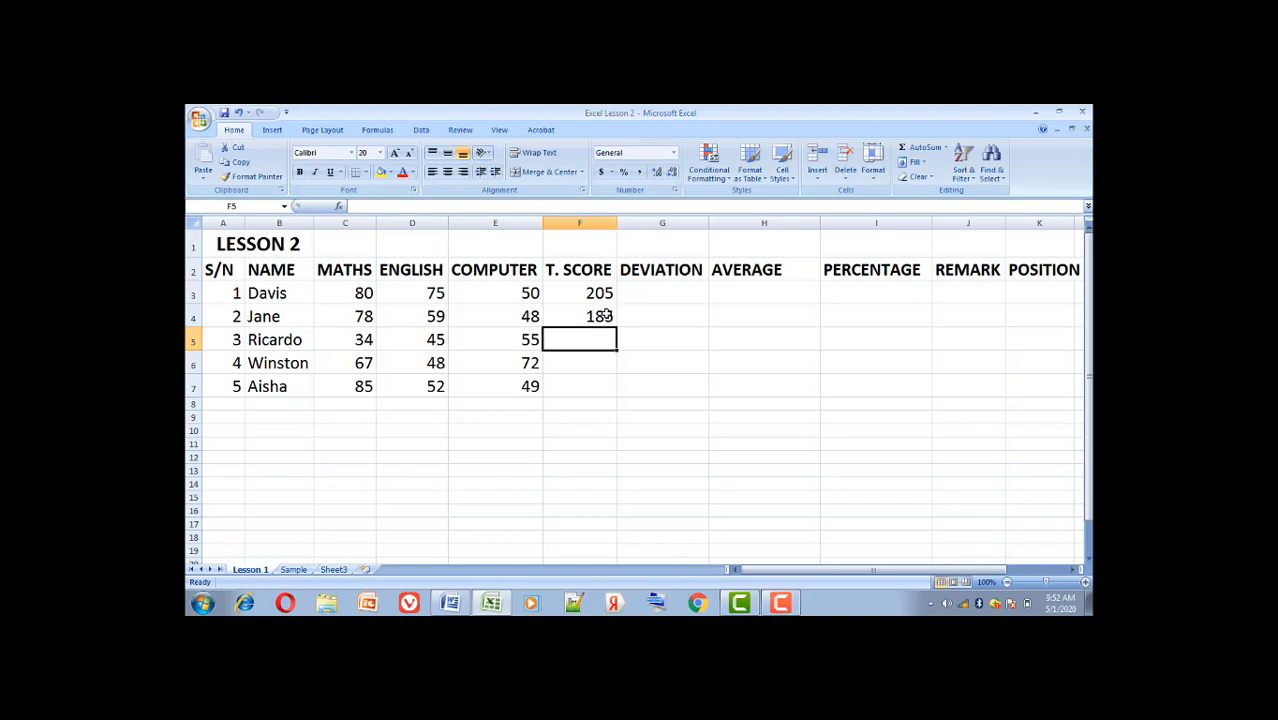
# - Fill the total formula from F4 down through F7 and check the formulas in the T. SCORE column
pyautogui.click(600, 316)
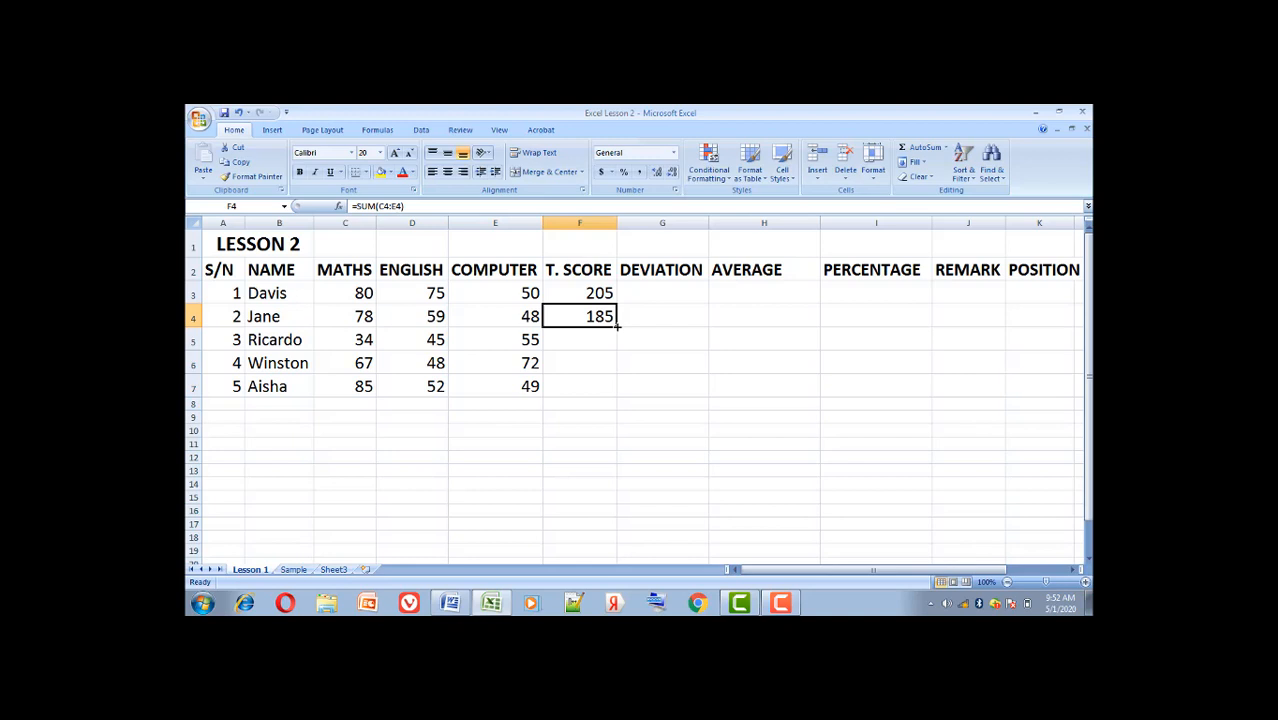
pyautogui.moveTo(617, 325); pyautogui.dragTo(617, 325)
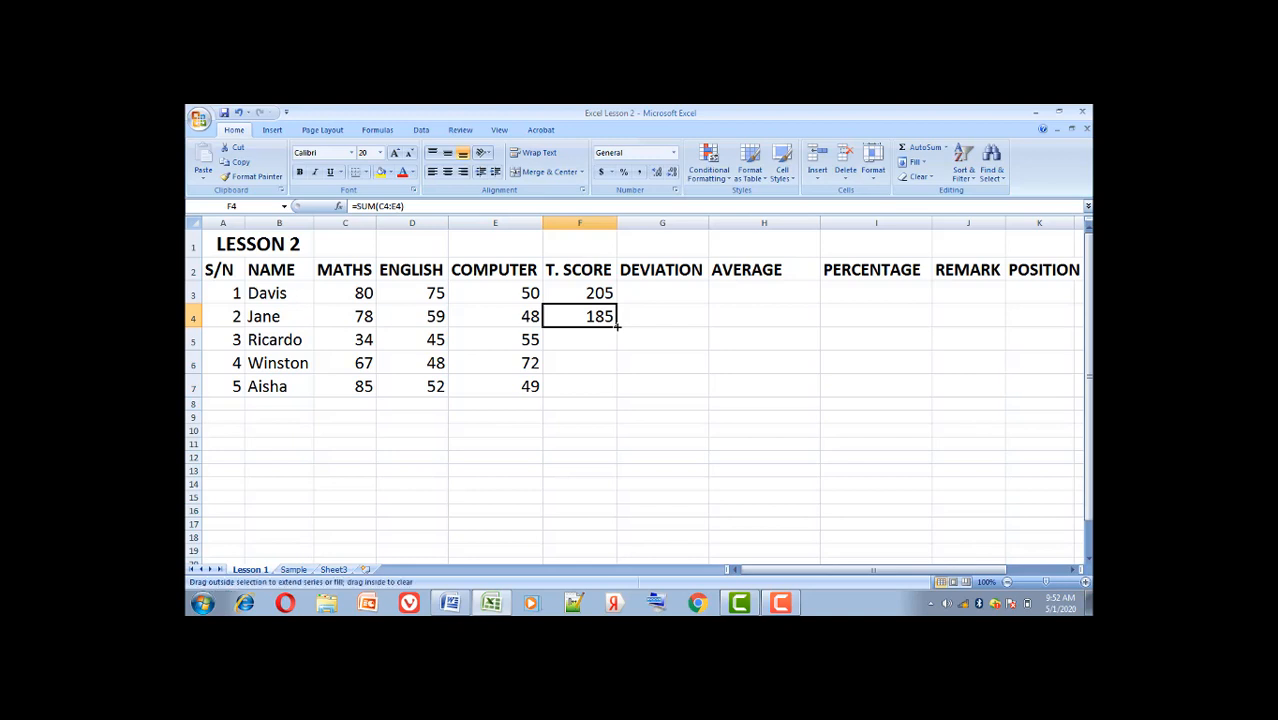
pyautogui.moveTo(617, 339); pyautogui.dragTo(617, 392)
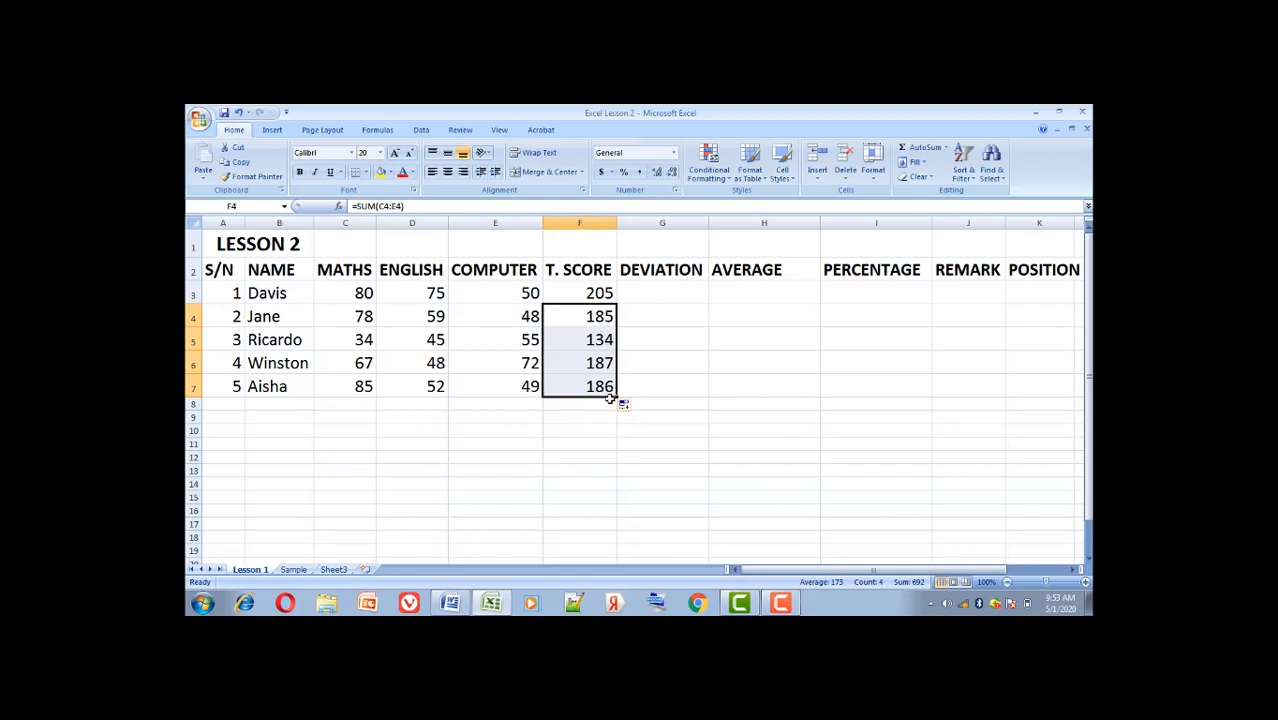
pyautogui.click(587, 341)
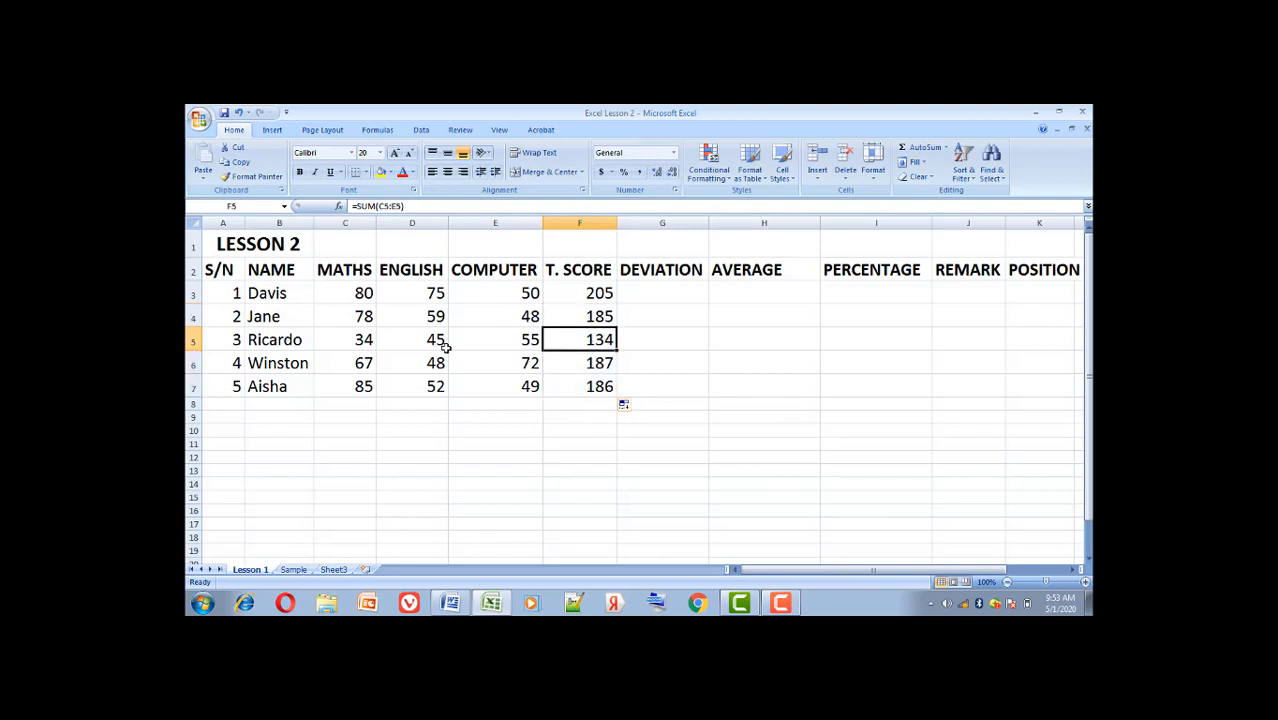
pyautogui.click(597, 366)
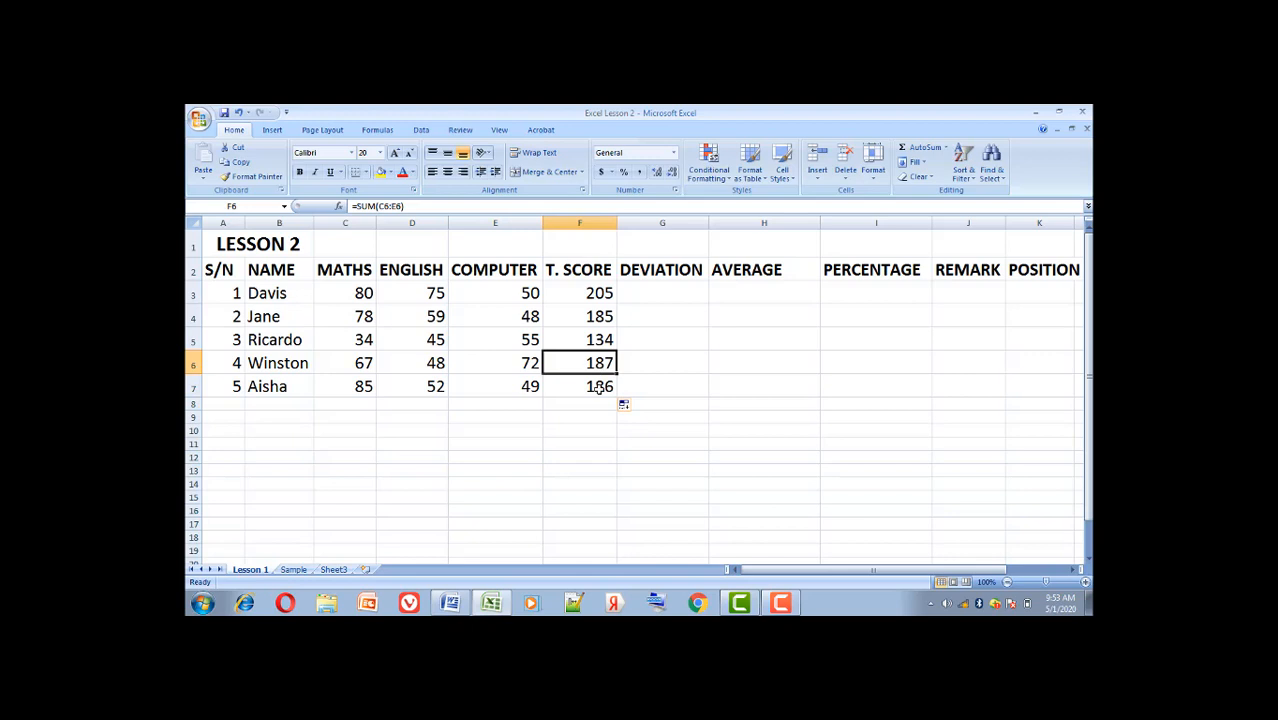
pyautogui.click(598, 388)
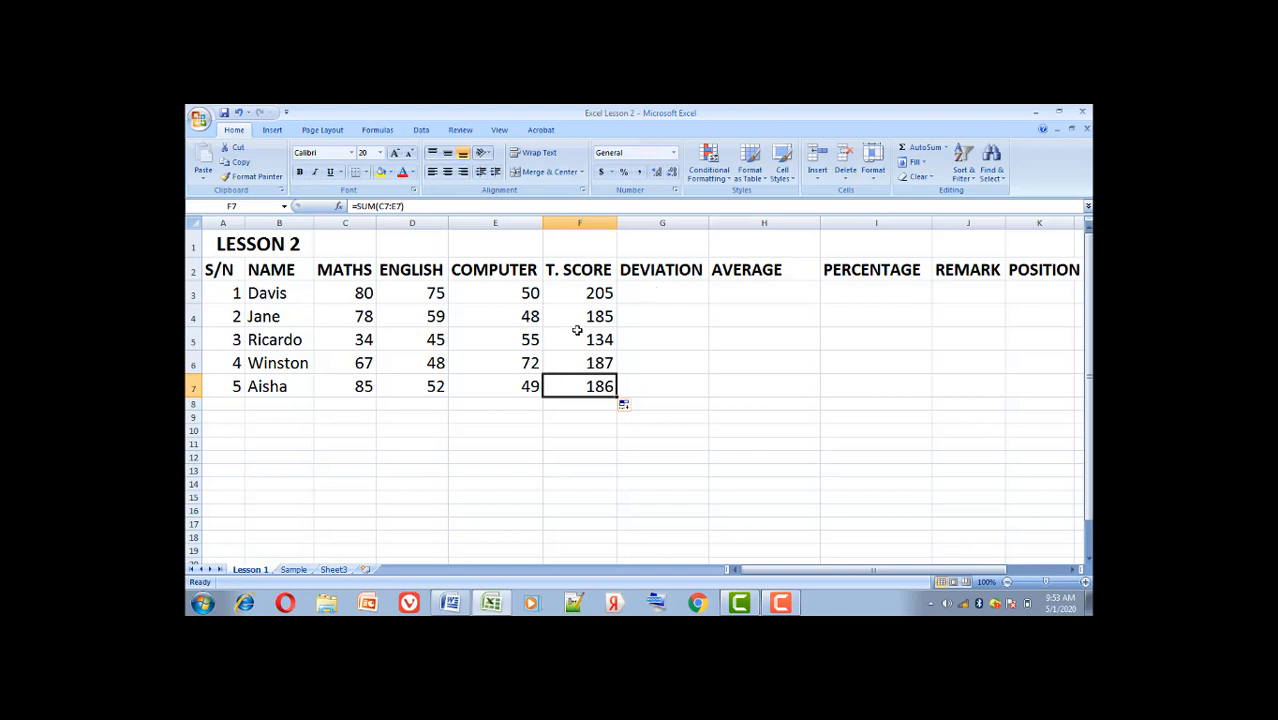
pyautogui.click(576, 293)
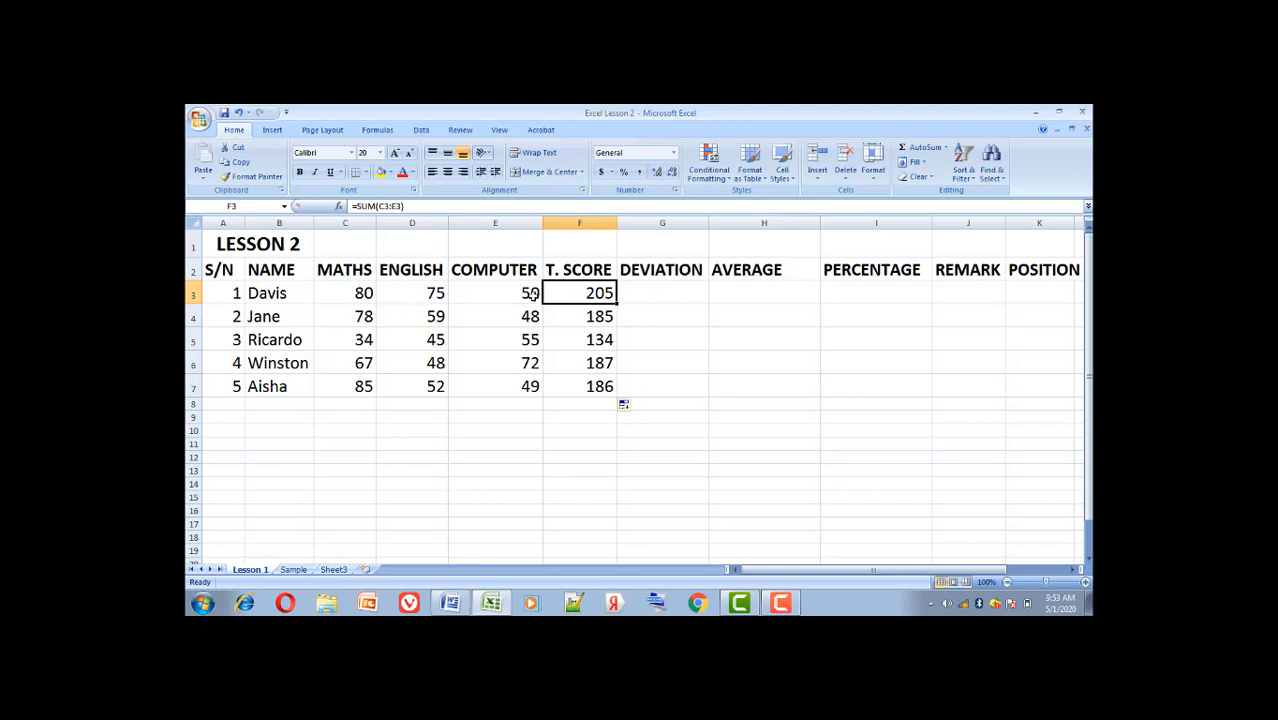
# - Calculate the DEVIATION in cell G3 with =(F3-5) and fill the formula down through G7
pyautogui.click(642, 293)
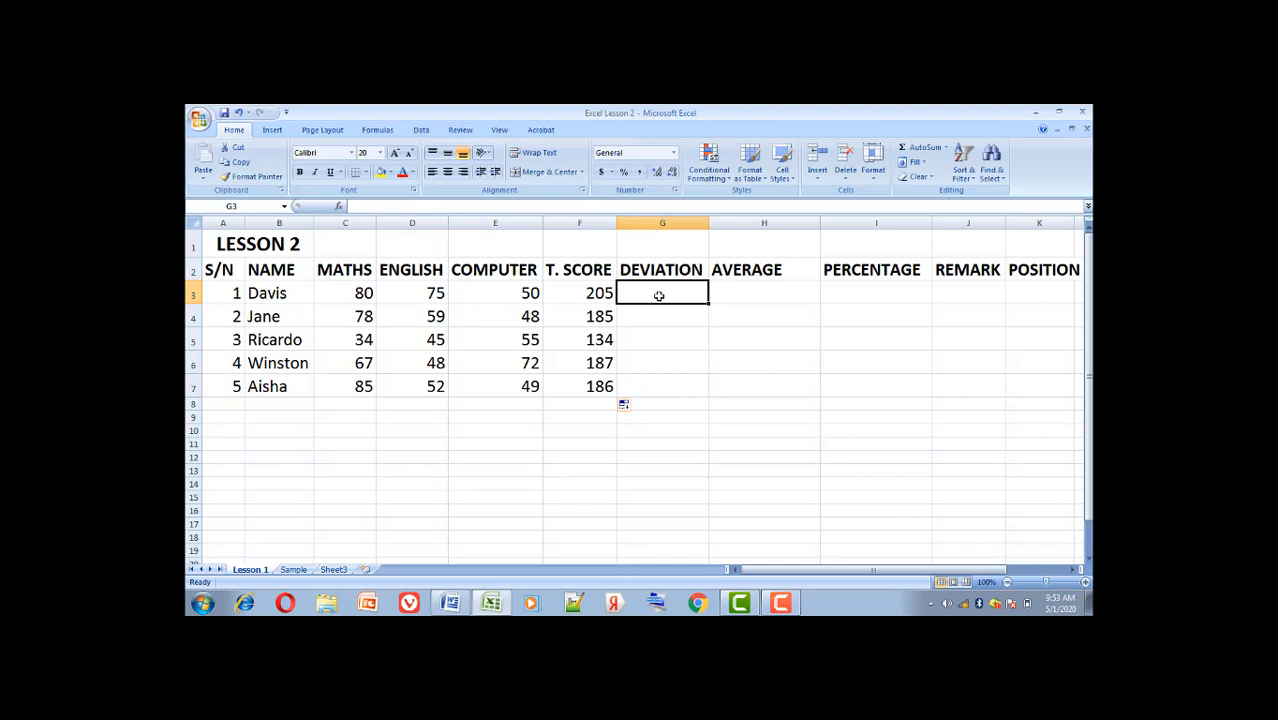
pyautogui.write('=')
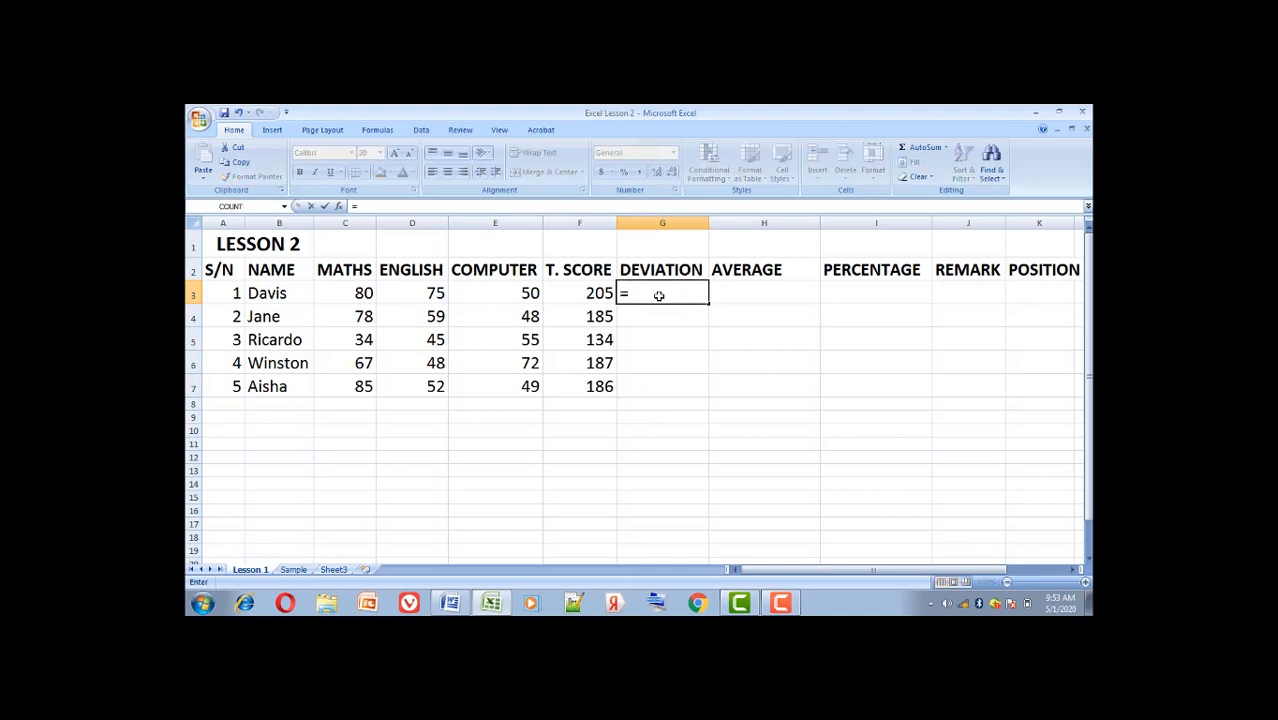
pyautogui.write('(')
pyautogui.click(595, 292)
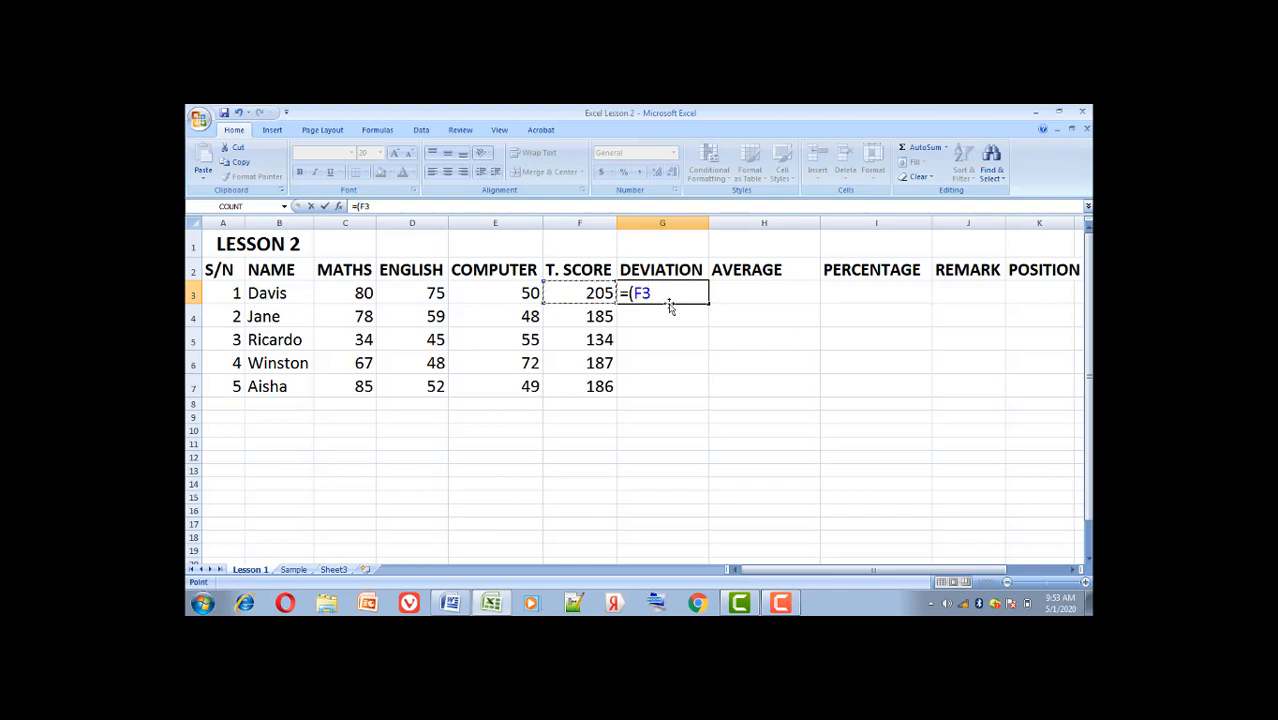
pyautogui.write('-5)')
pyautogui.press('Return')
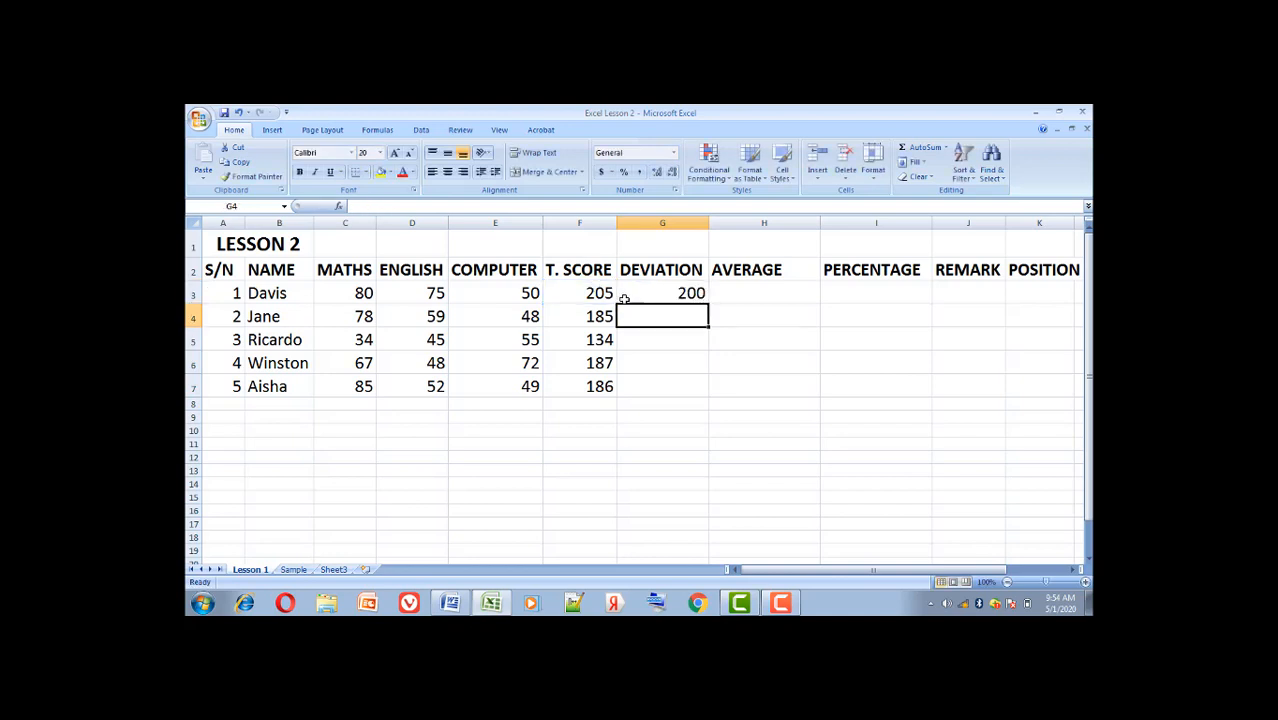
pyautogui.click(694, 293)
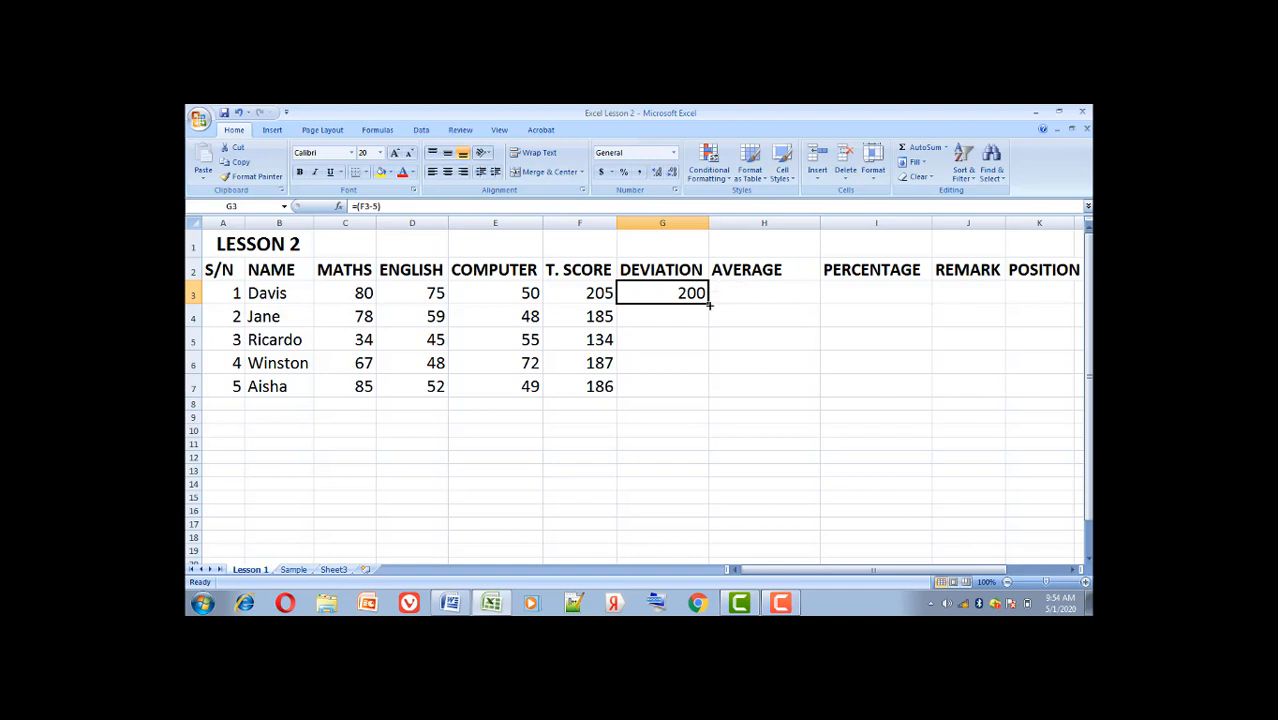
pyautogui.moveTo(709, 306); pyautogui.dragTo(710, 398)
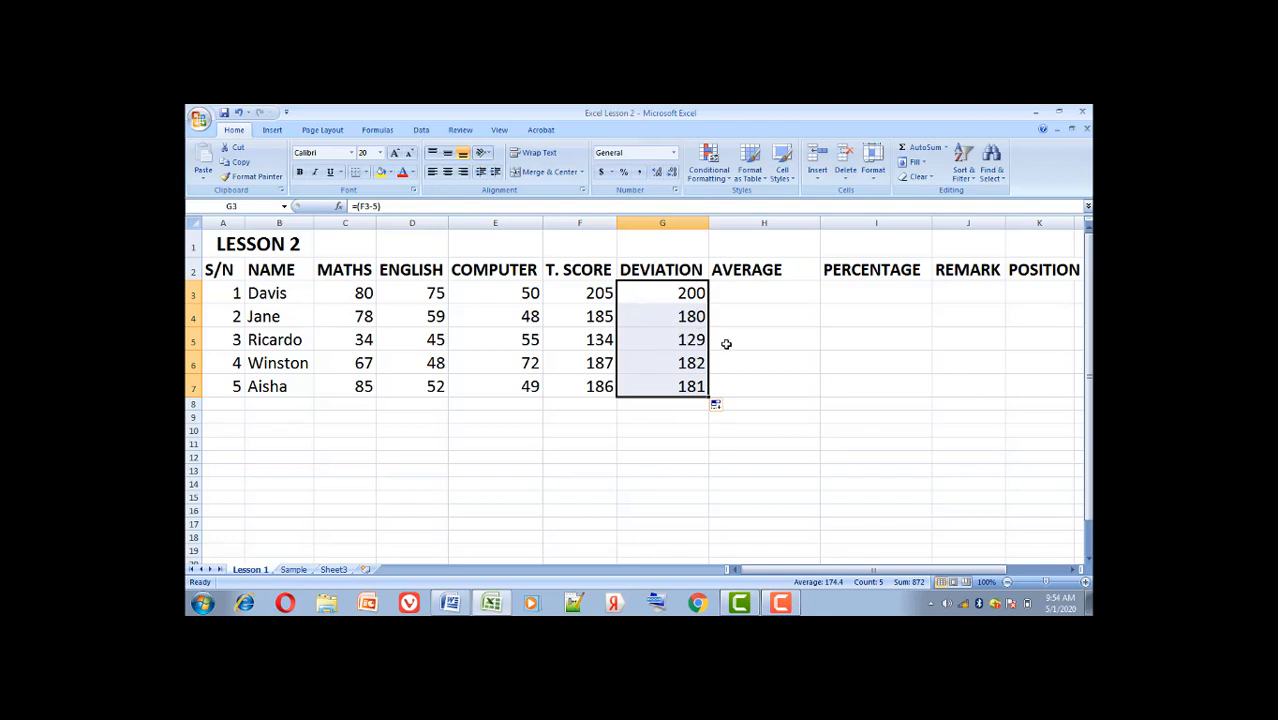
# - Calculate the first student's AVERAGE in cell H3 with =(F3/3) and check the entered formula
pyautogui.click(755, 292)
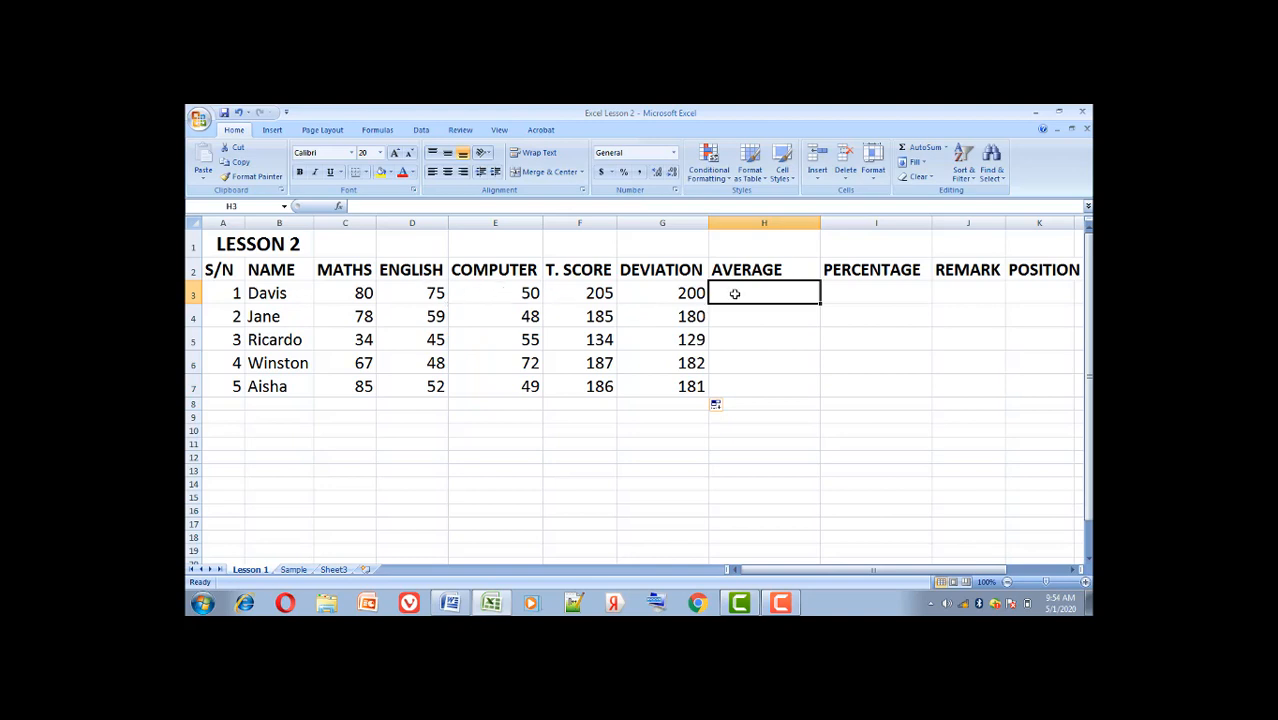
pyautogui.write('=')
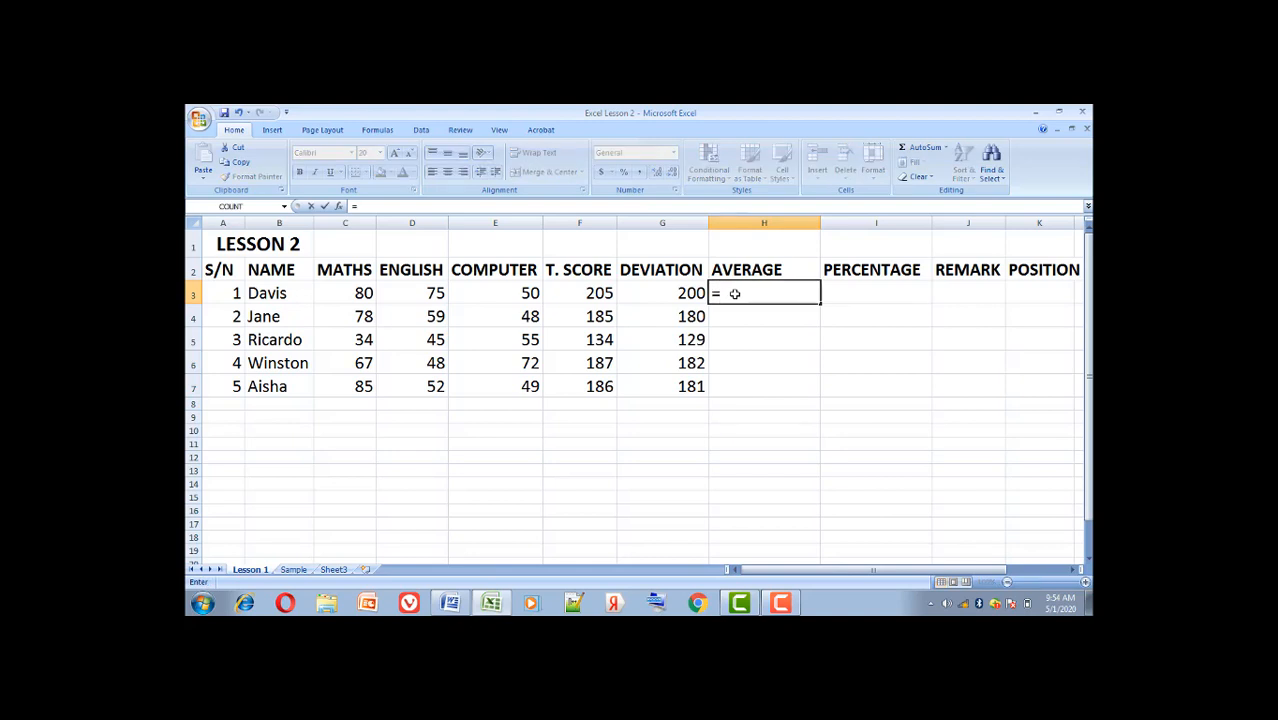
pyautogui.write('(')
pyautogui.click(597, 290)
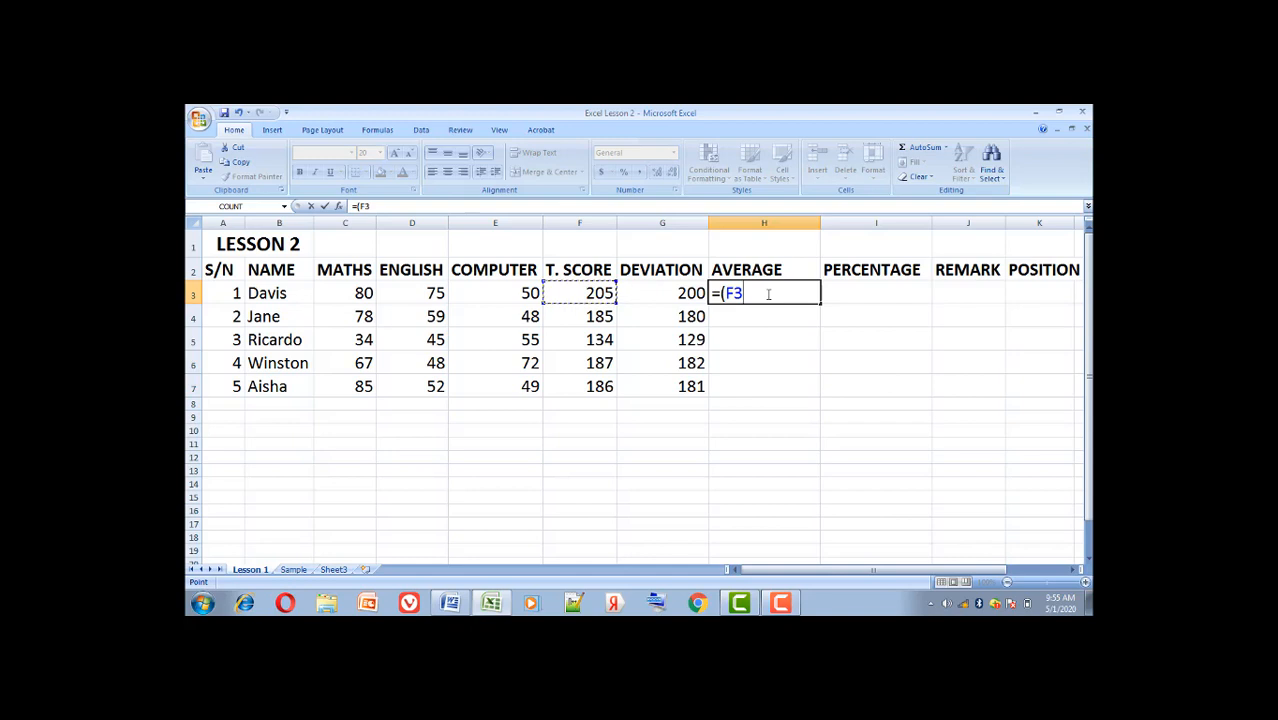
pyautogui.write('/3)')
pyautogui.press('Return')
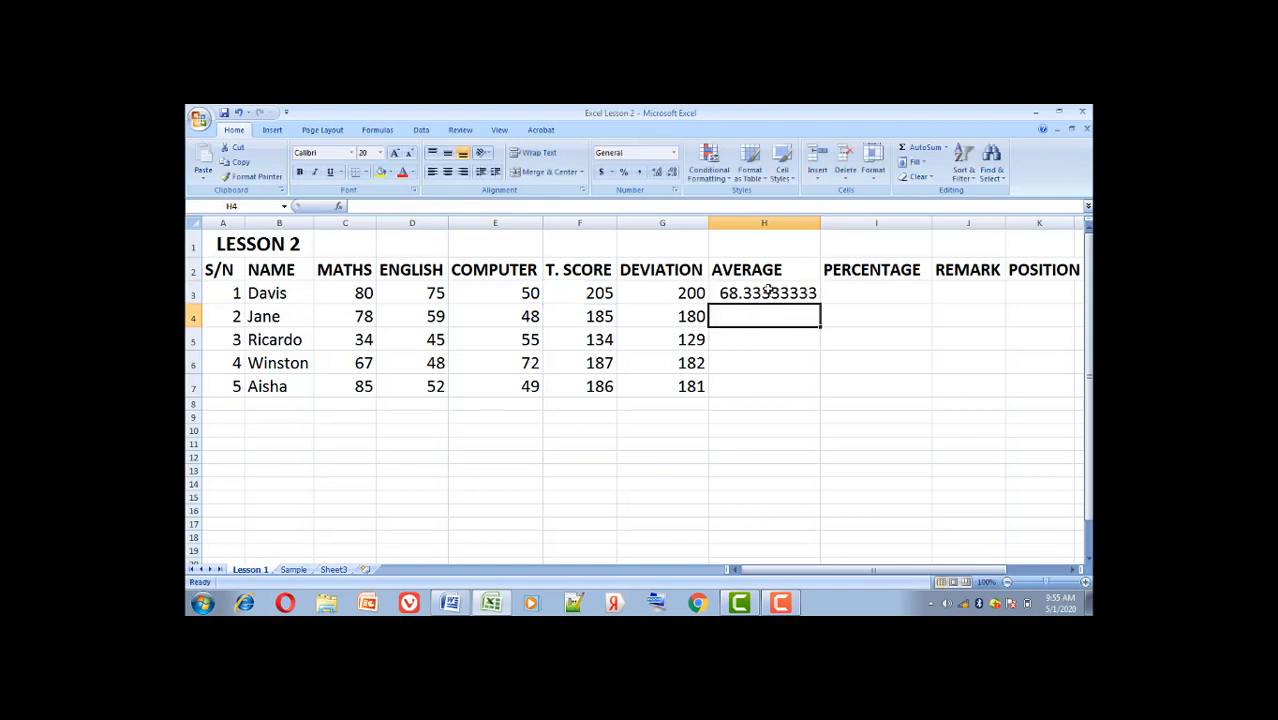
pyautogui.click(768, 288)
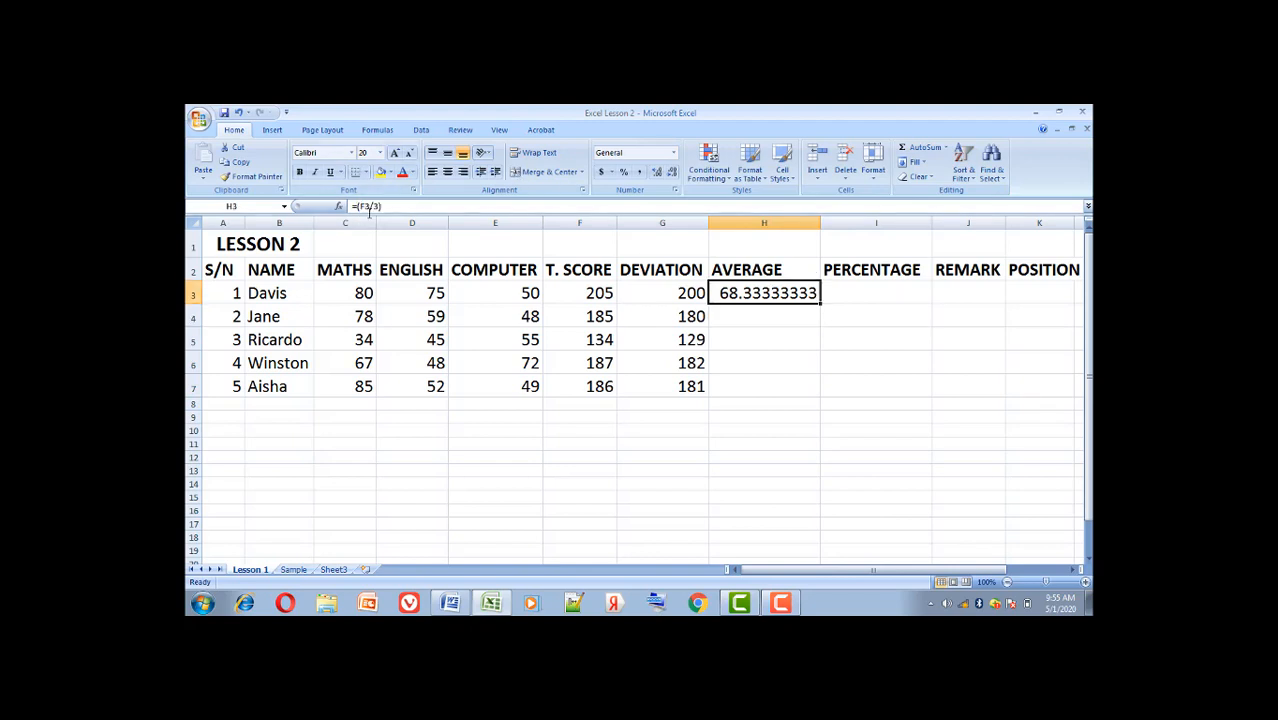
# - Calculate the second student's AVERAGE in cell H4 from the three subject scores with =AVERAGE(C4:E4)
pyautogui.click(749, 314)
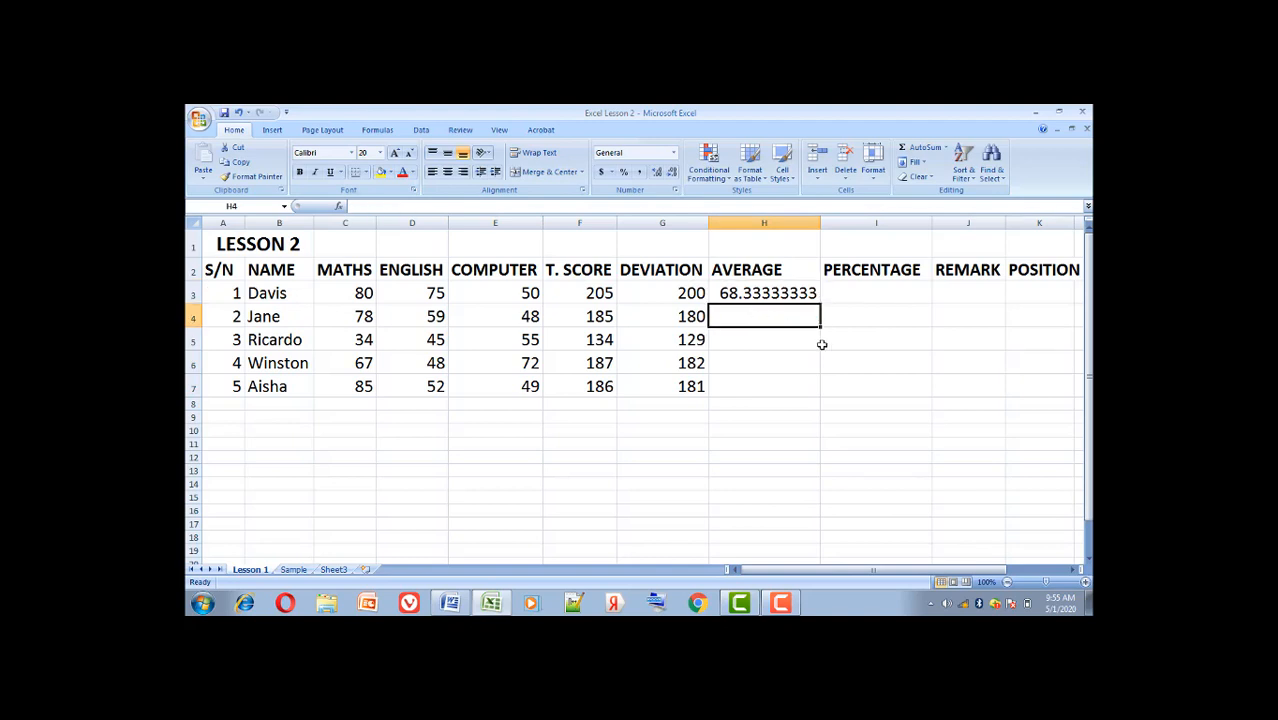
pyautogui.write('=')
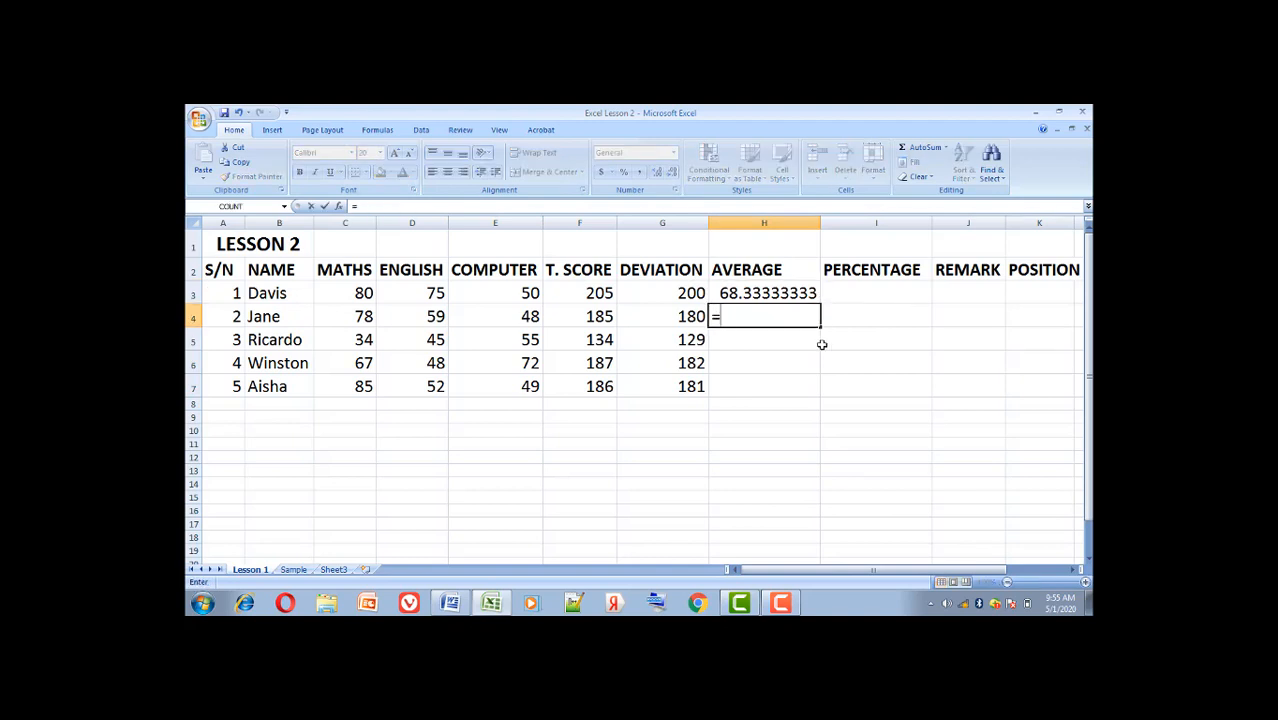
pyautogui.write('A')
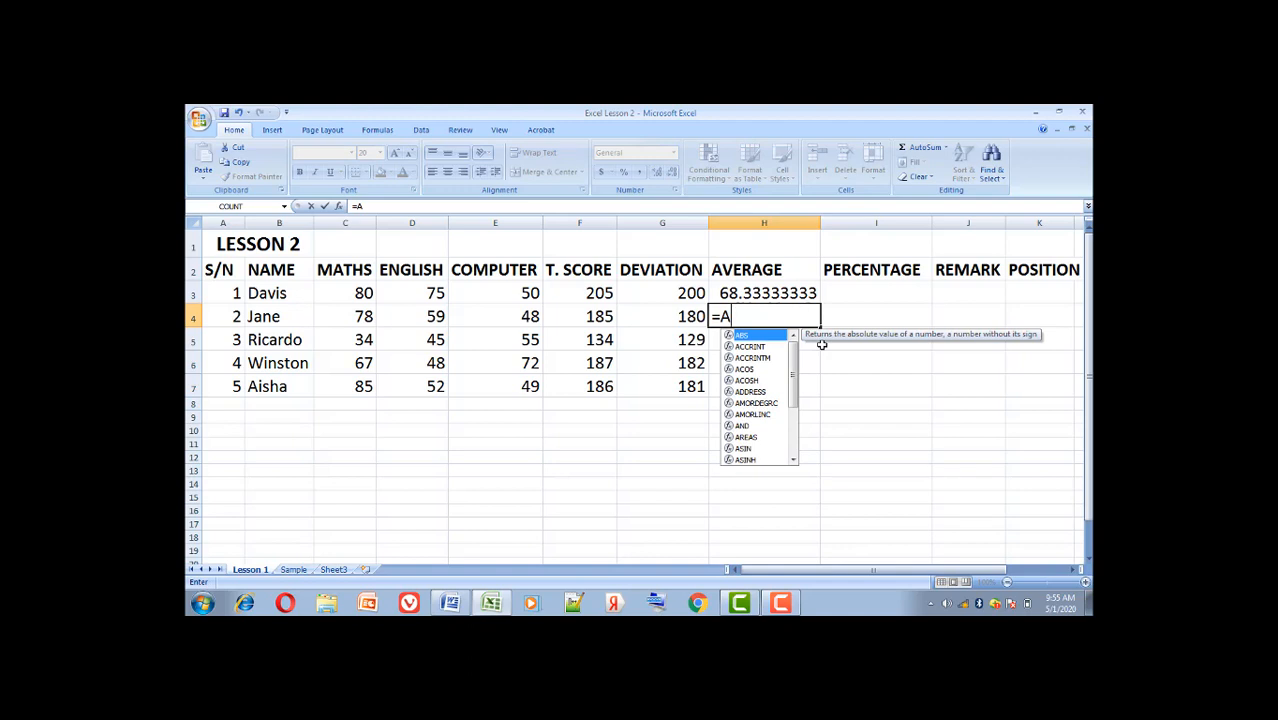
pyautogui.write('V')
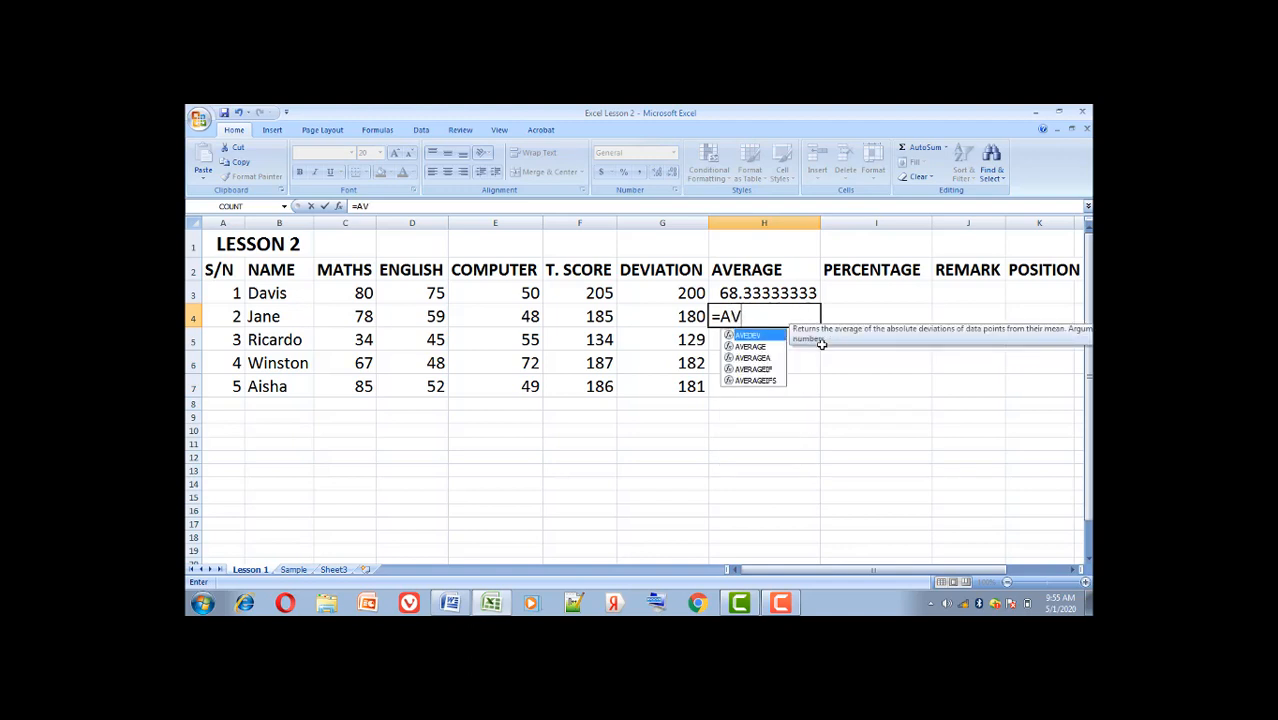
pyautogui.click(763, 350)
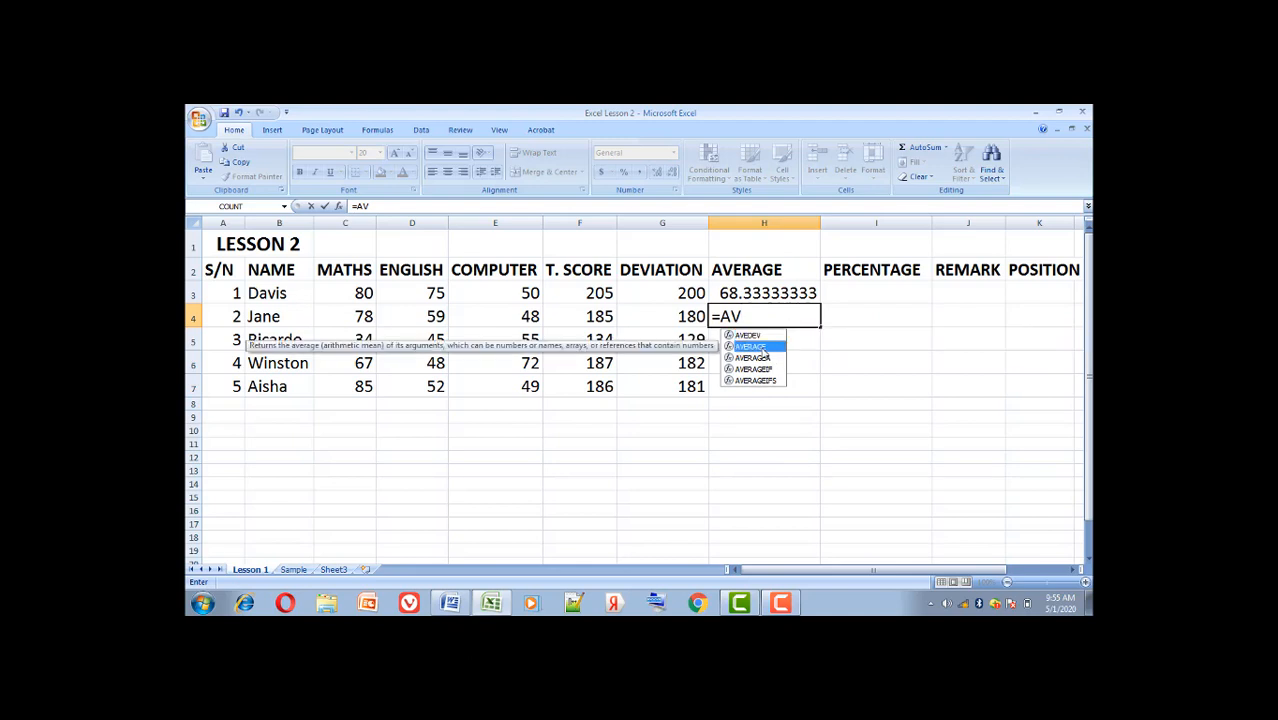
pyautogui.doubleClick(763, 350)
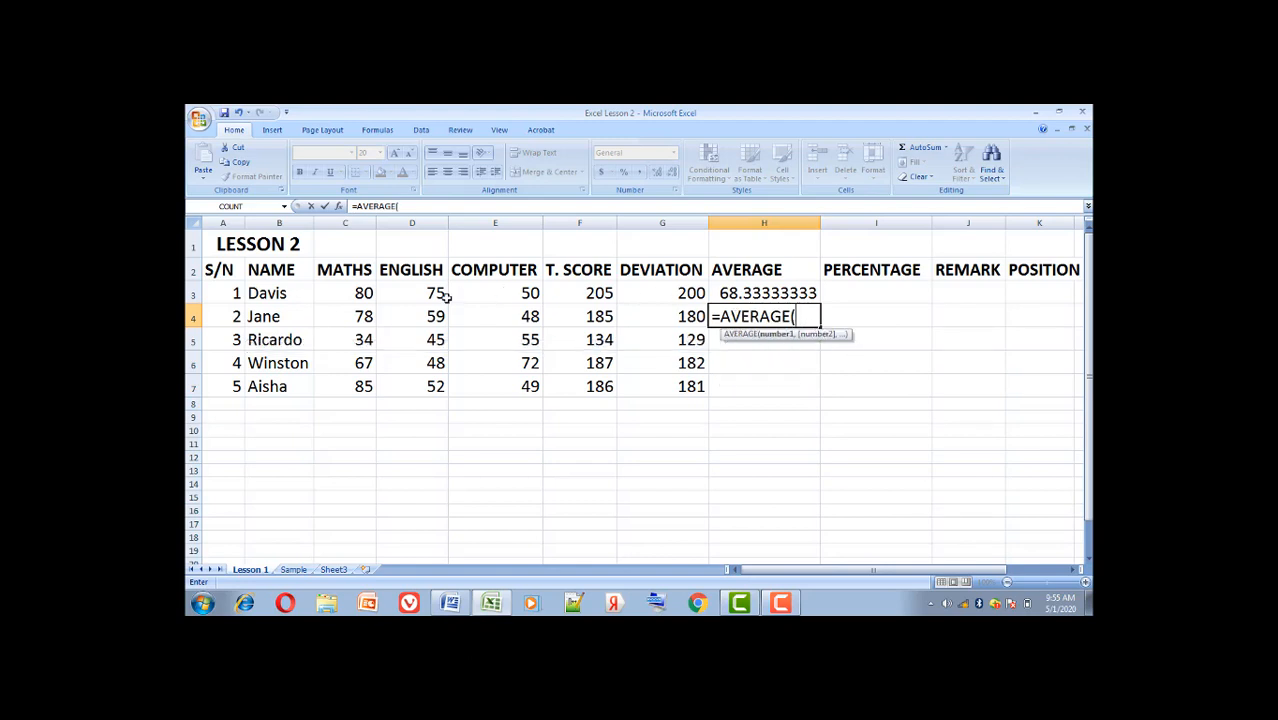
pyautogui.click(362, 316)
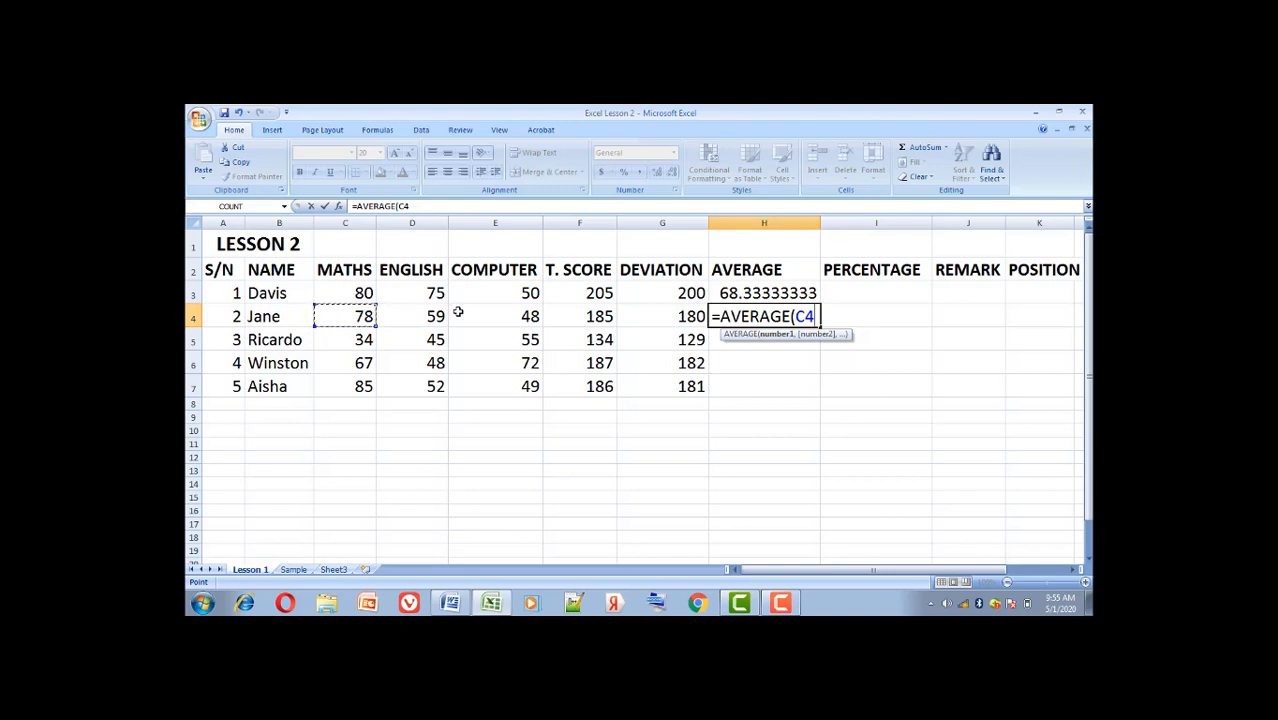
pyautogui.press('F8')
pyautogui.press('BackSpace')
pyautogui.press('BackSpace')
pyautogui.write('E4')
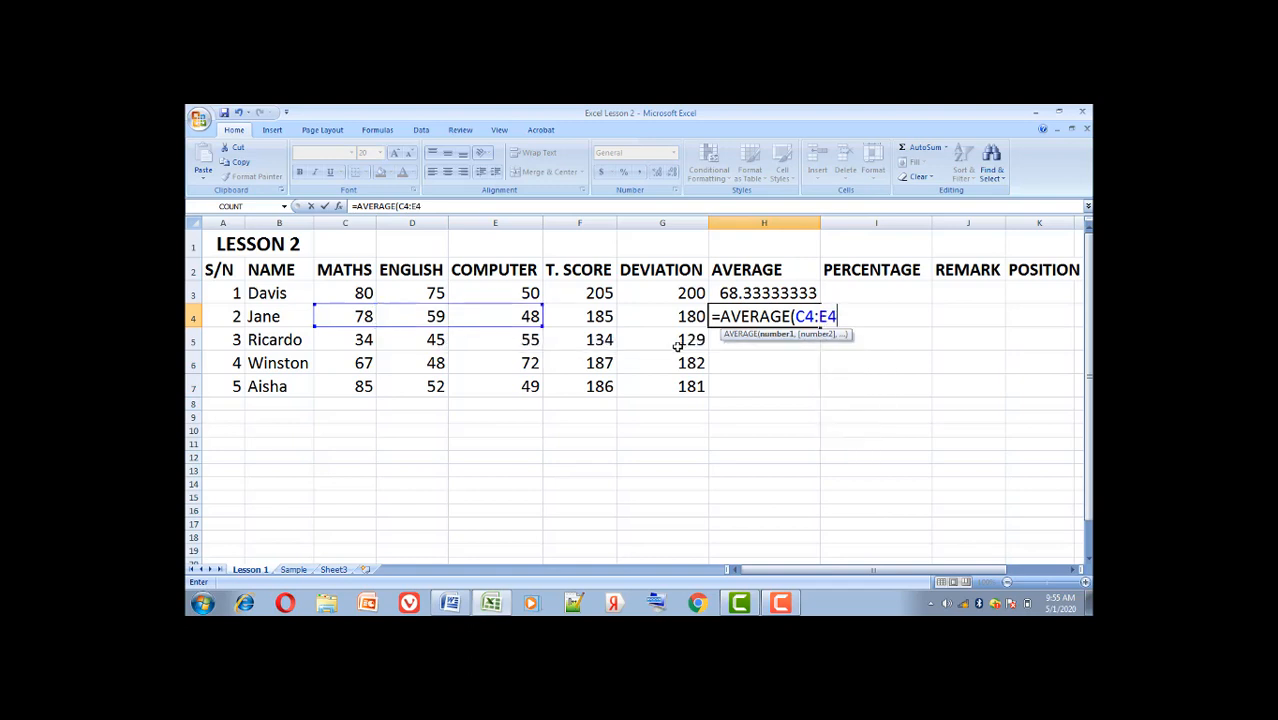
pyautogui.write(')')
pyautogui.press('Return')
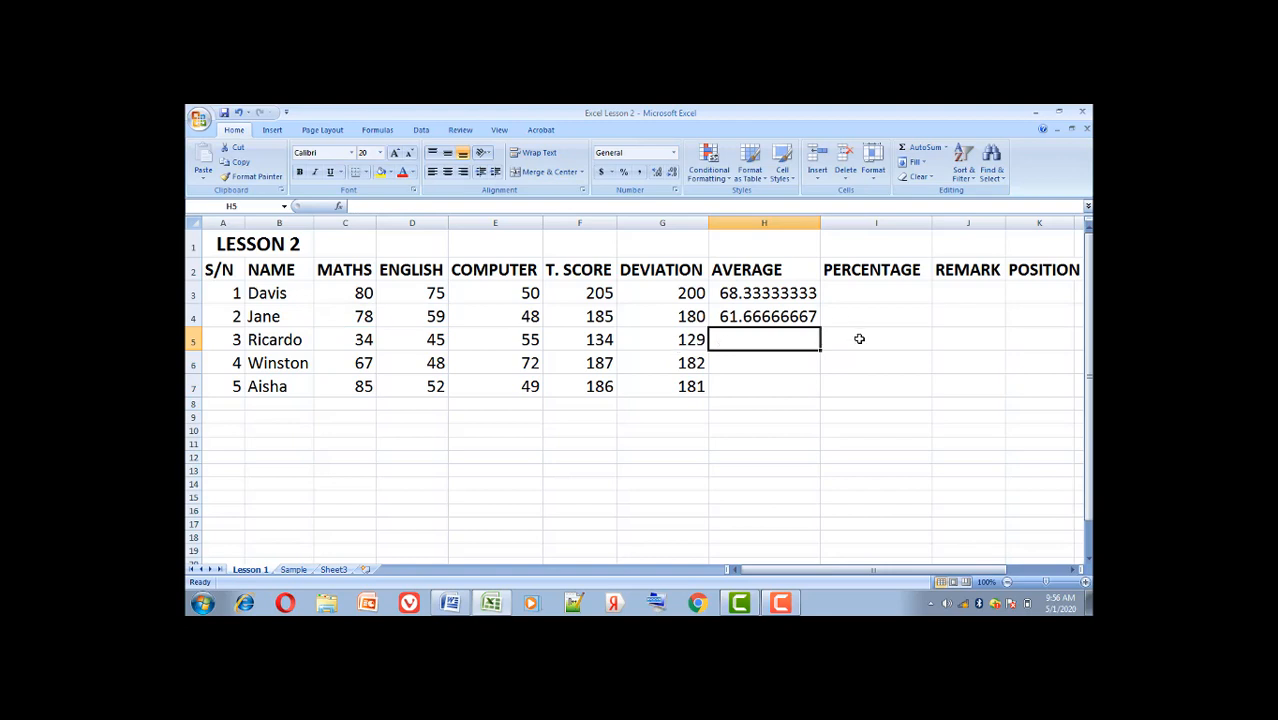
# - Fill the average formula from H4 down through H7 and check the formulas in the AVERAGE column
pyautogui.click(814, 316)
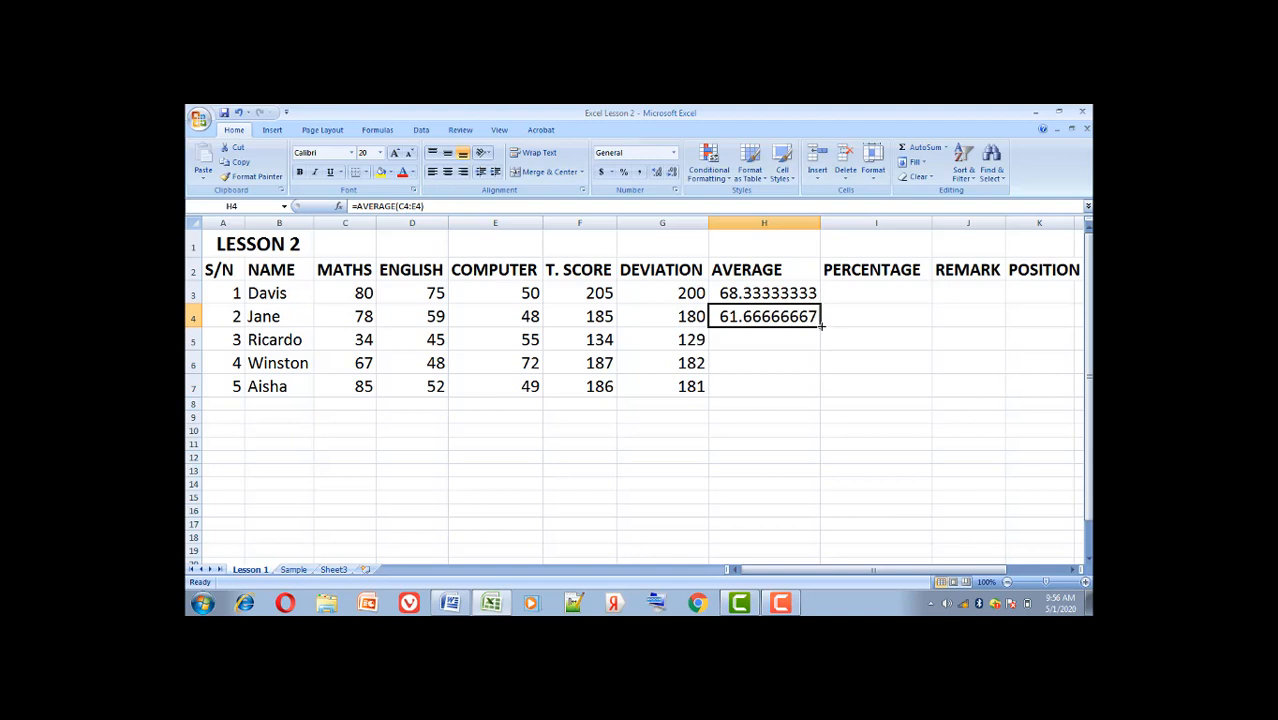
pyautogui.moveTo(820, 325); pyautogui.dragTo(823, 396)
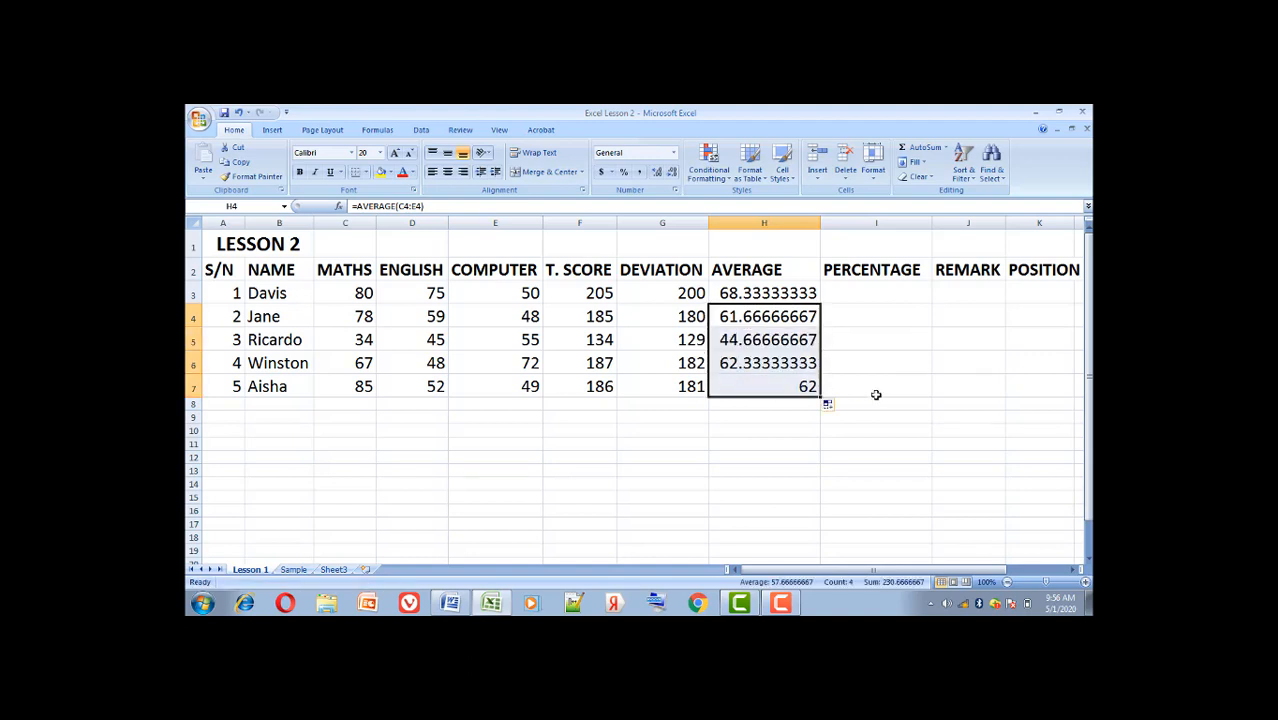
pyautogui.doubleClick(784, 296)
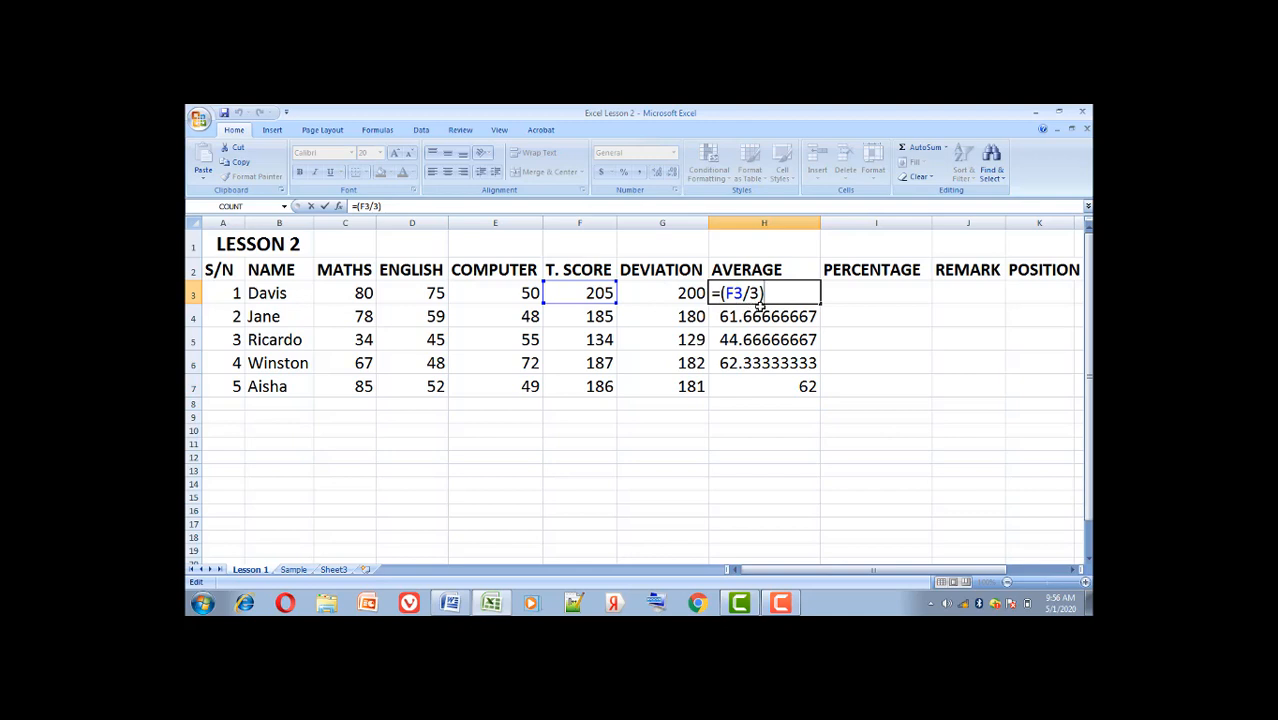
pyautogui.press('Return')
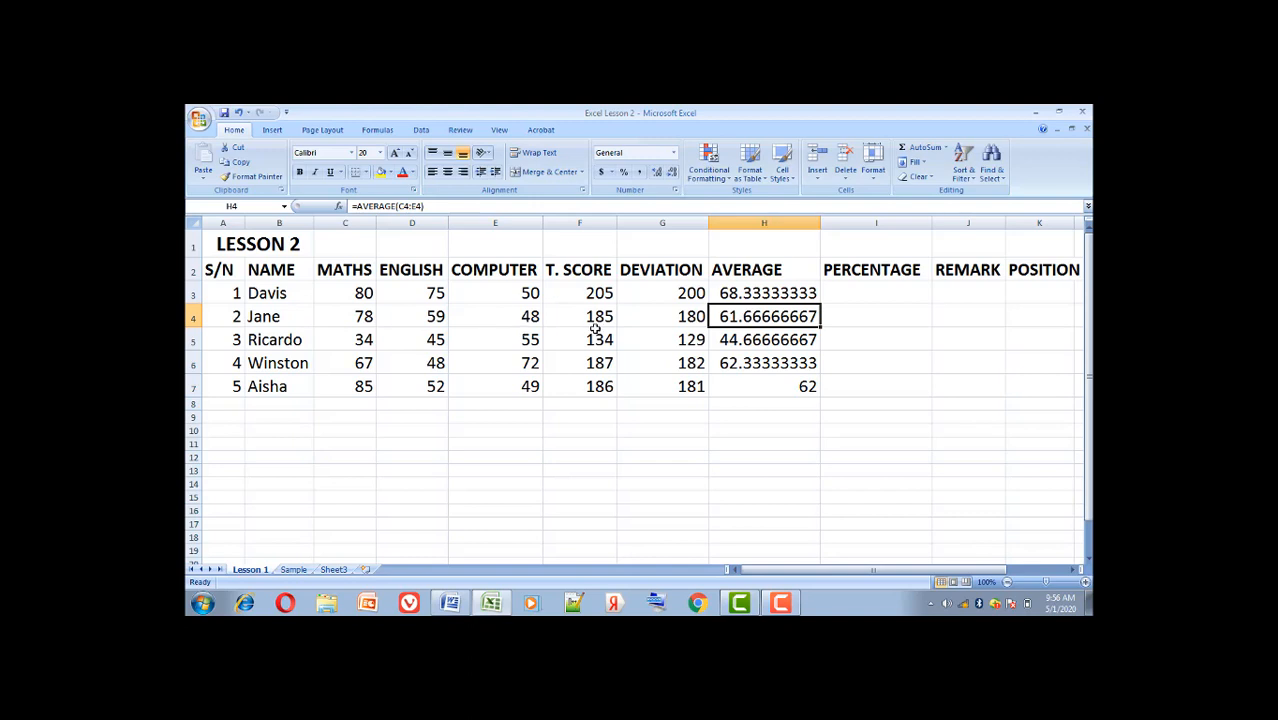
pyautogui.click(781, 341)
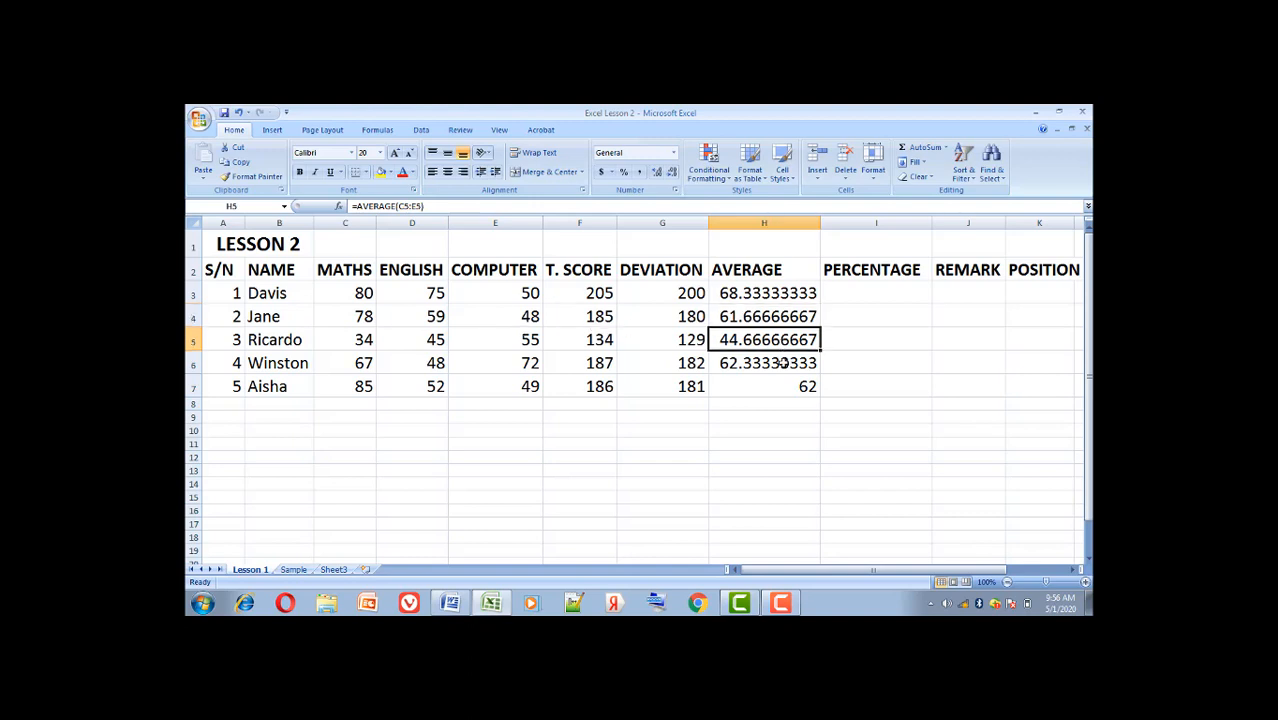
pyautogui.click(784, 362)
pyautogui.click(797, 383)
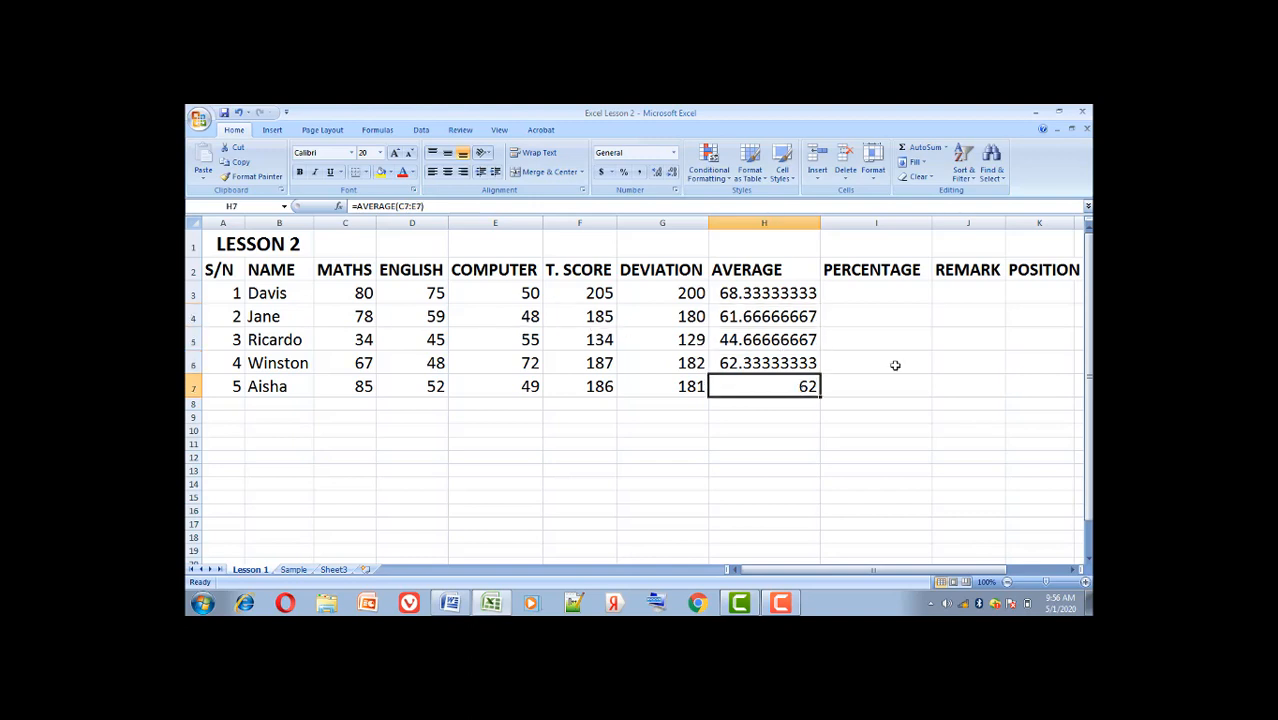
# - Calculate the PERCENTAGE in cell I3 with =(50%*F3) and fill the formula down through I7
pyautogui.click(879, 294)
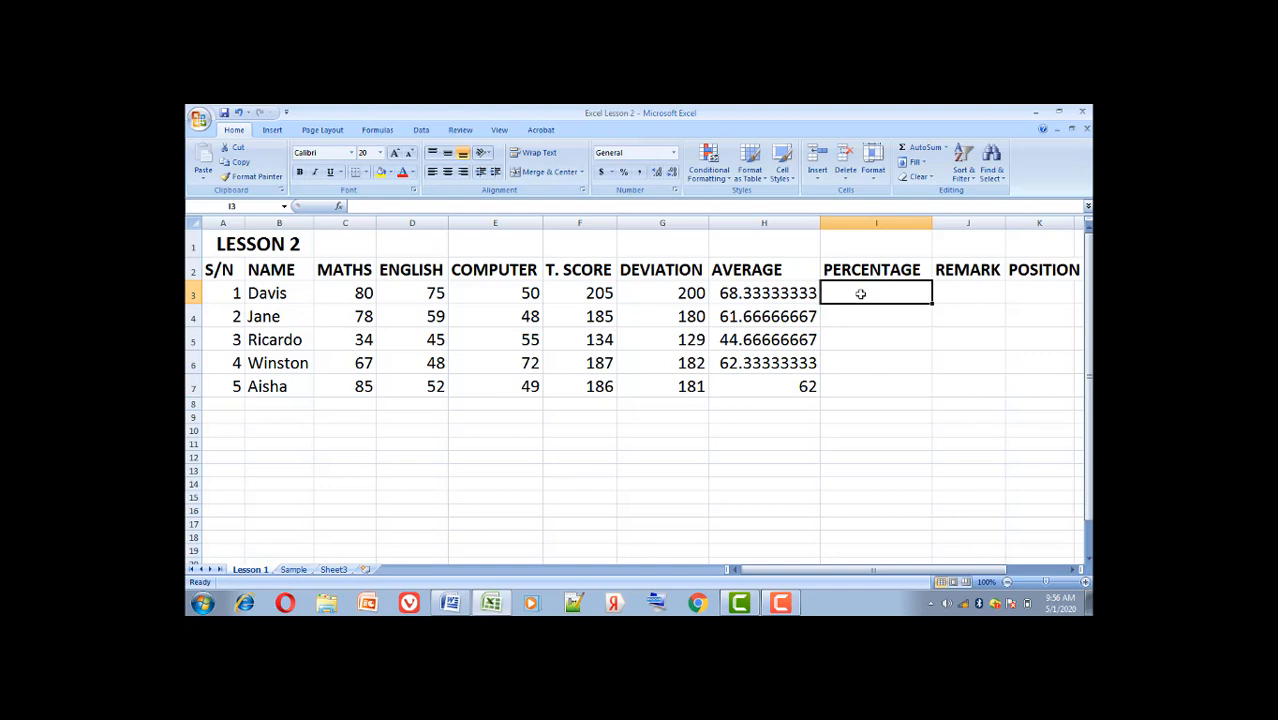
pyautogui.write('=')
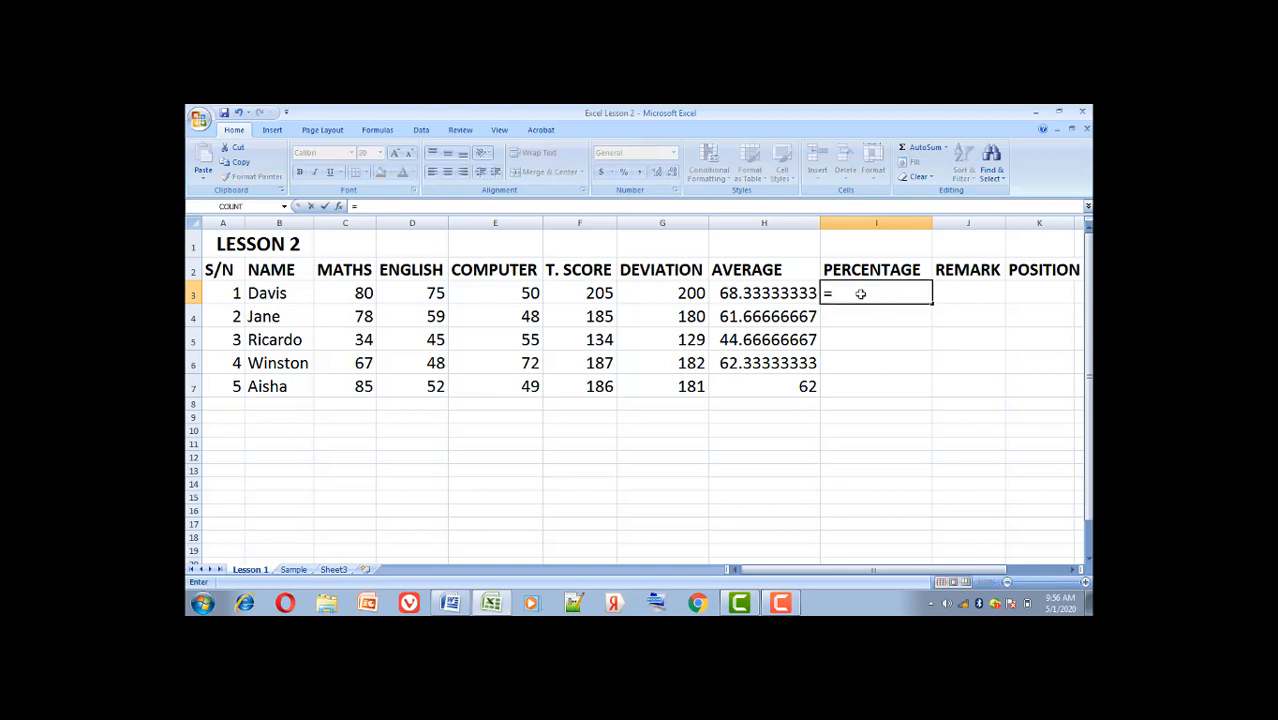
pyautogui.write('(50%*F3')
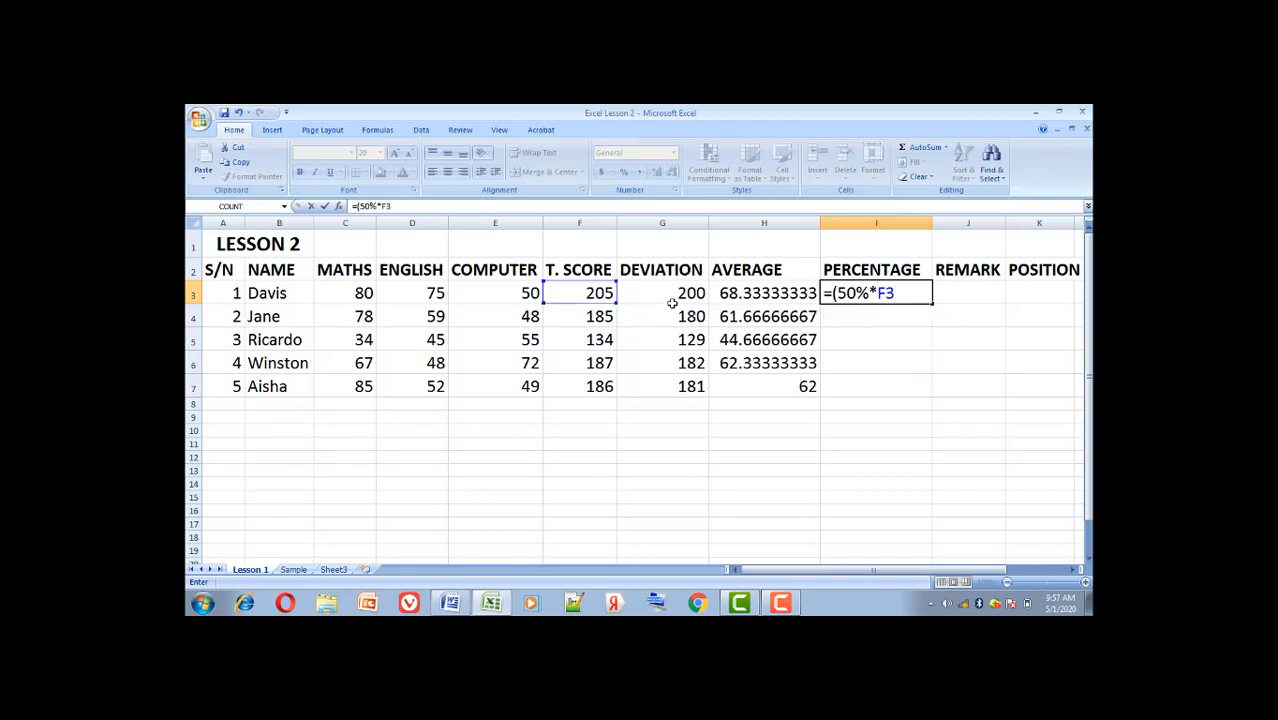
pyautogui.write(')')
pyautogui.press('Return')
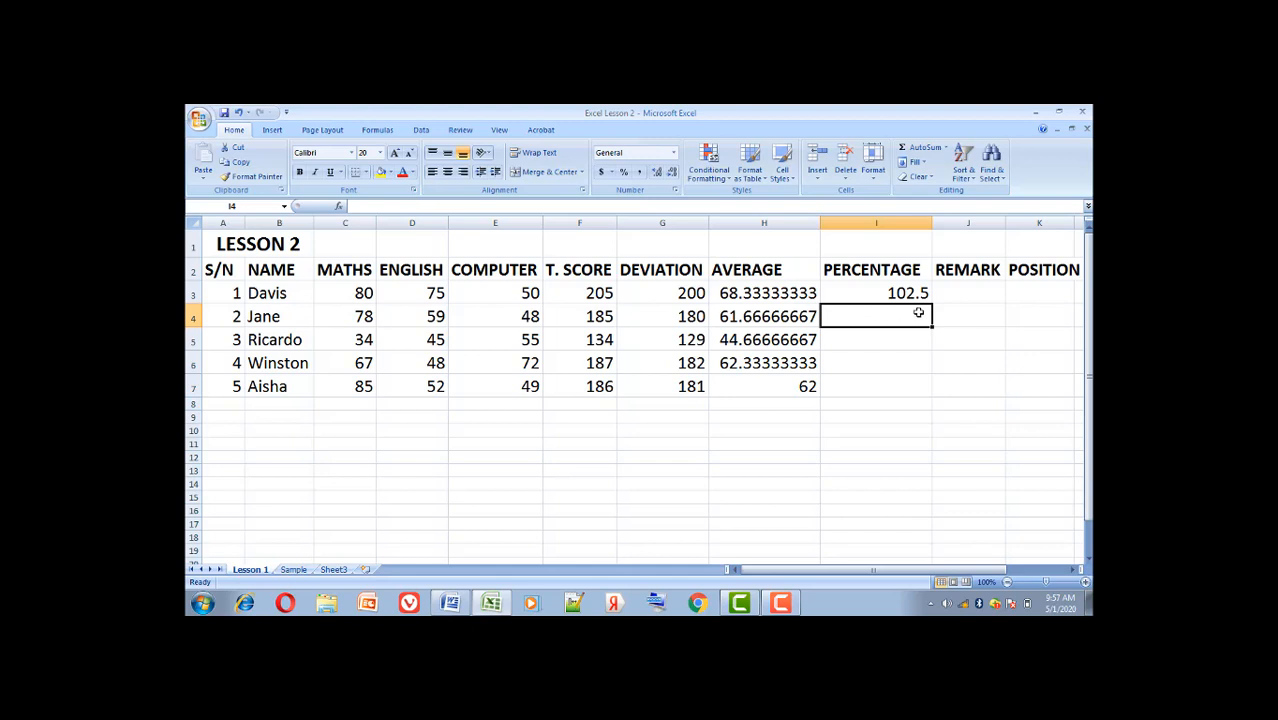
pyautogui.click(922, 296)
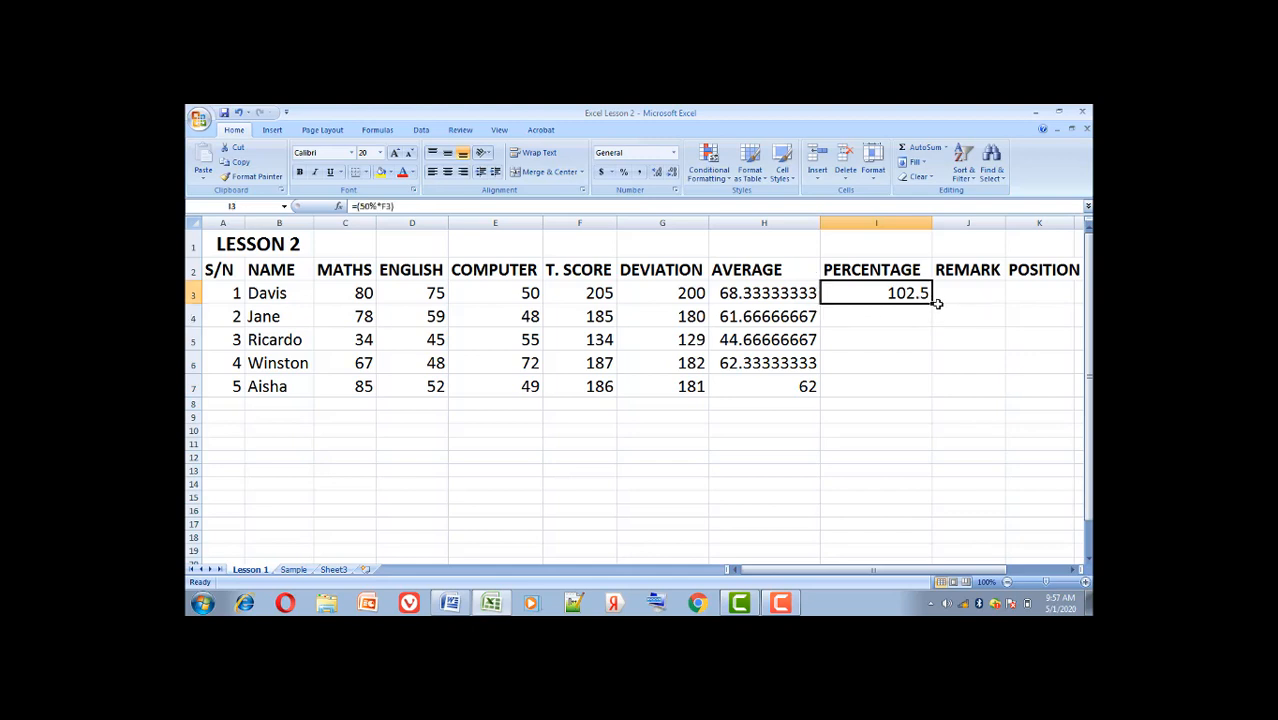
pyautogui.moveTo(932, 301); pyautogui.dragTo(936, 390)
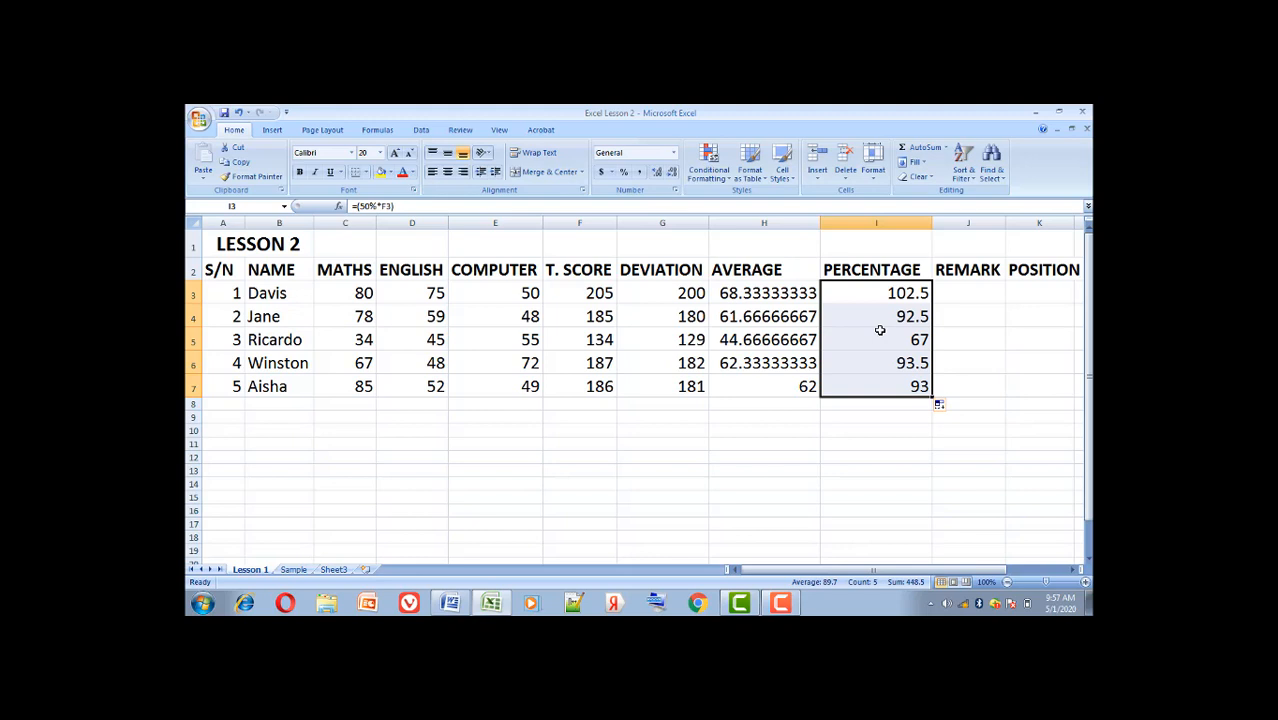
# - Enter the first student's REMARK in cell J3 with the formula =IF(H3>50,"PASS","FAIL")
pyautogui.click(965, 300)
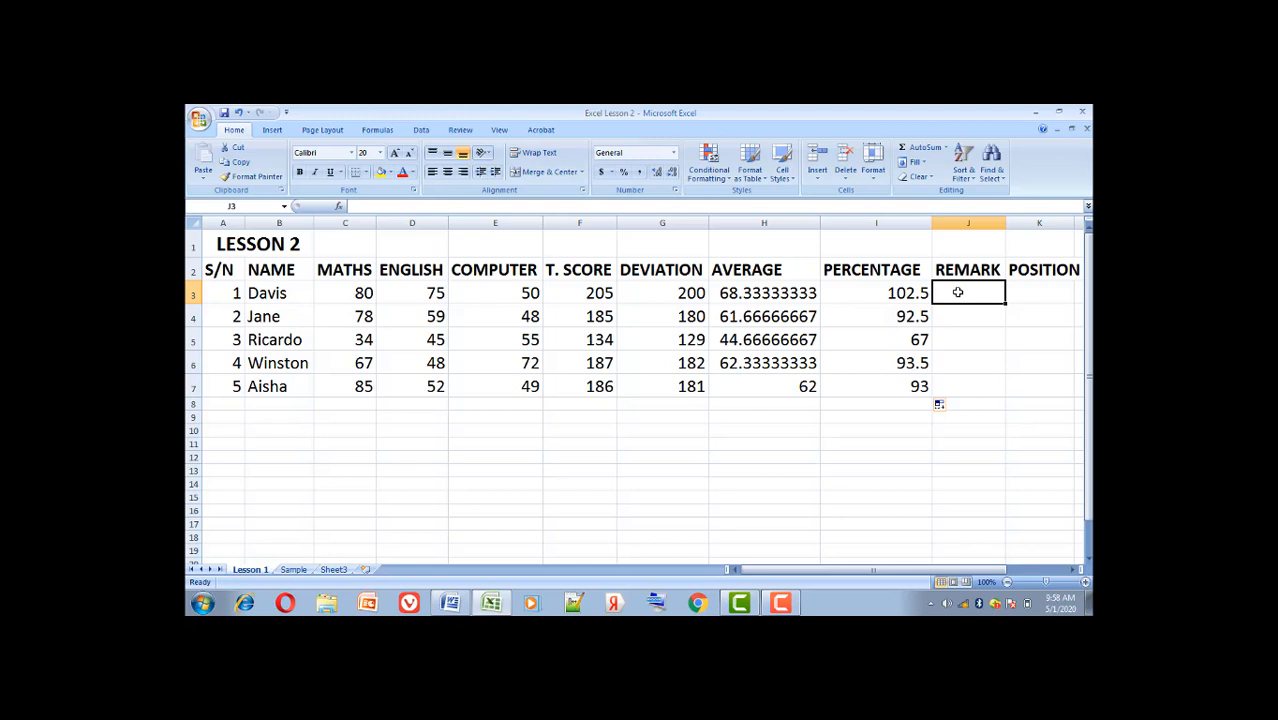
pyautogui.write('=')
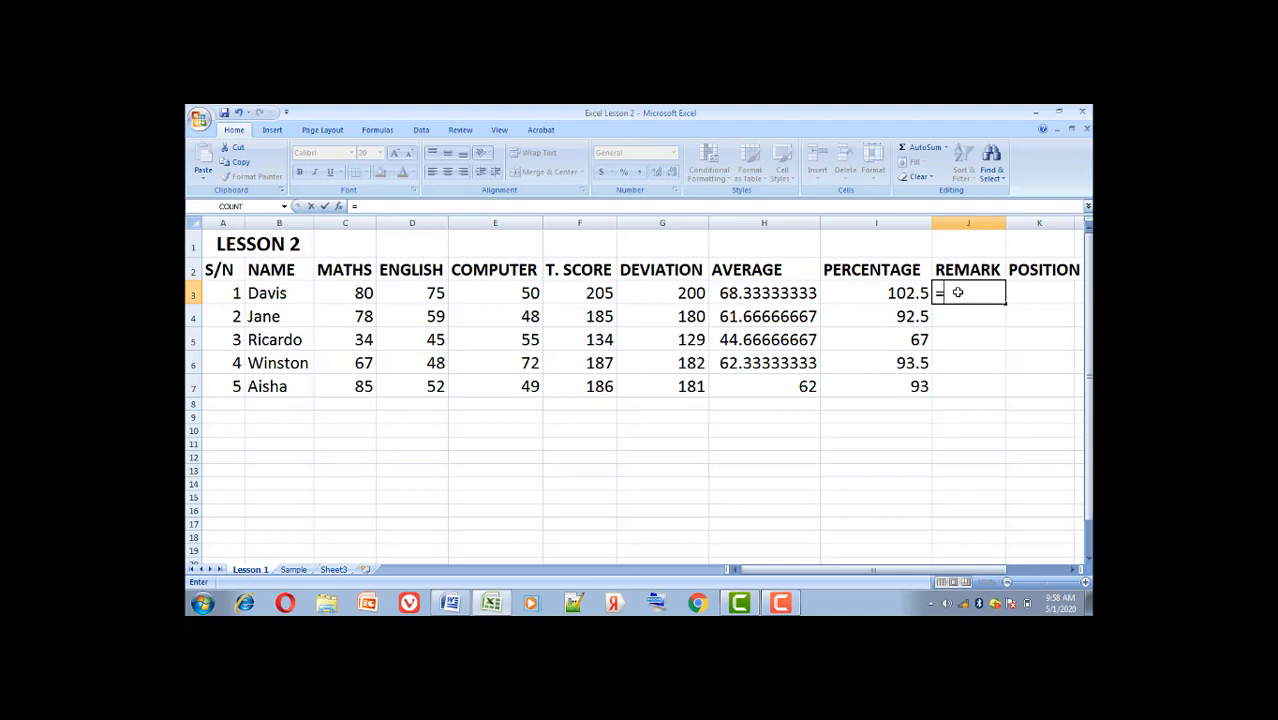
pyautogui.write('(IF')
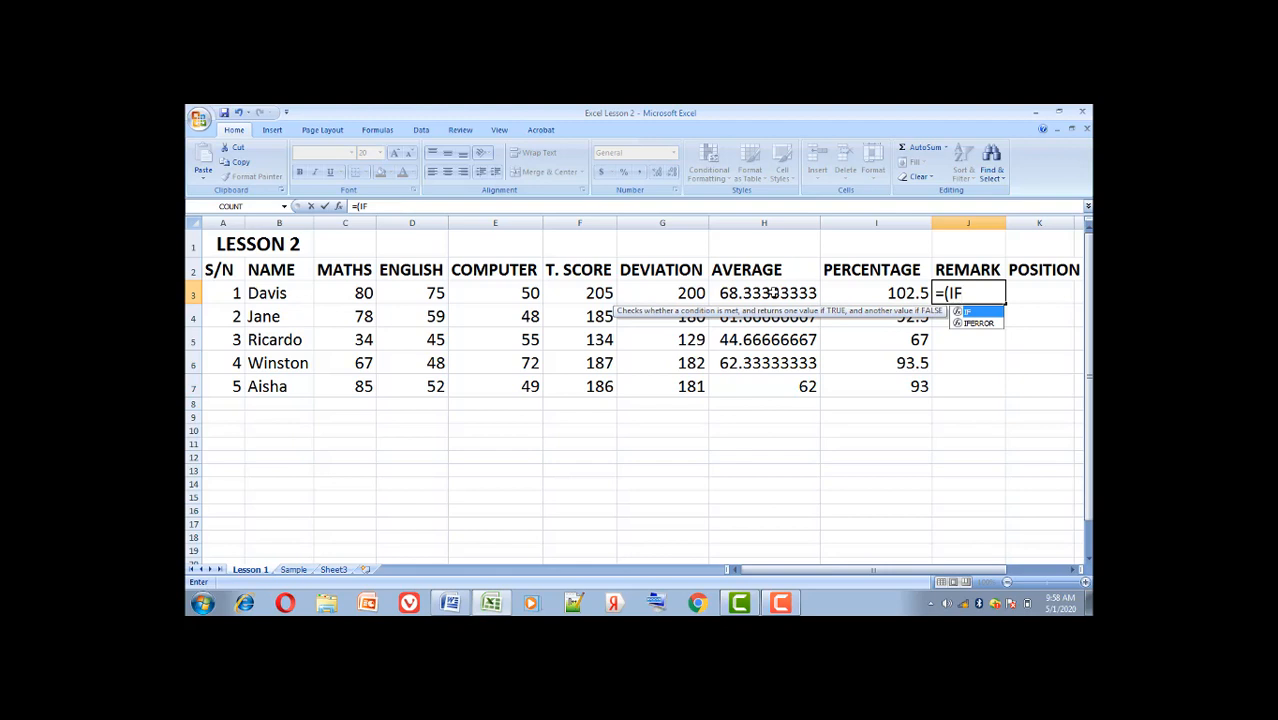
pyautogui.press('BackSpace')
pyautogui.press('BackSpace')
pyautogui.press('BackSpace')
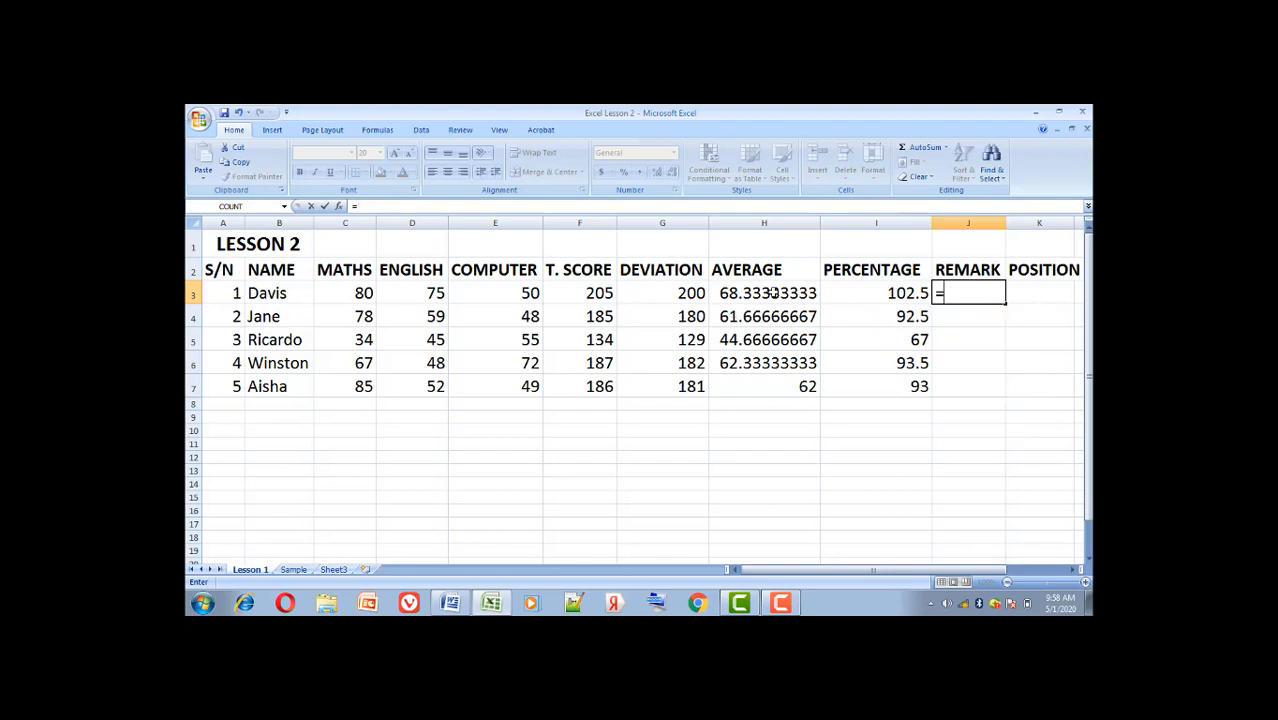
pyautogui.write('IF')
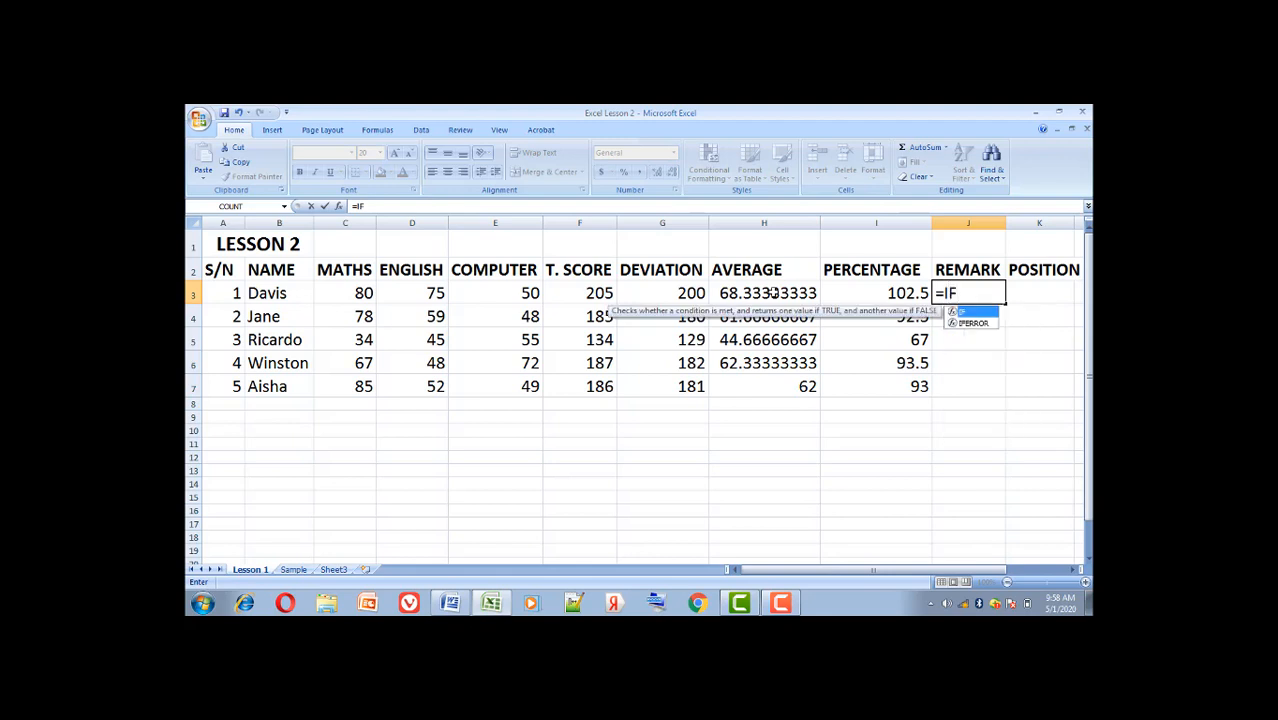
pyautogui.write('(')
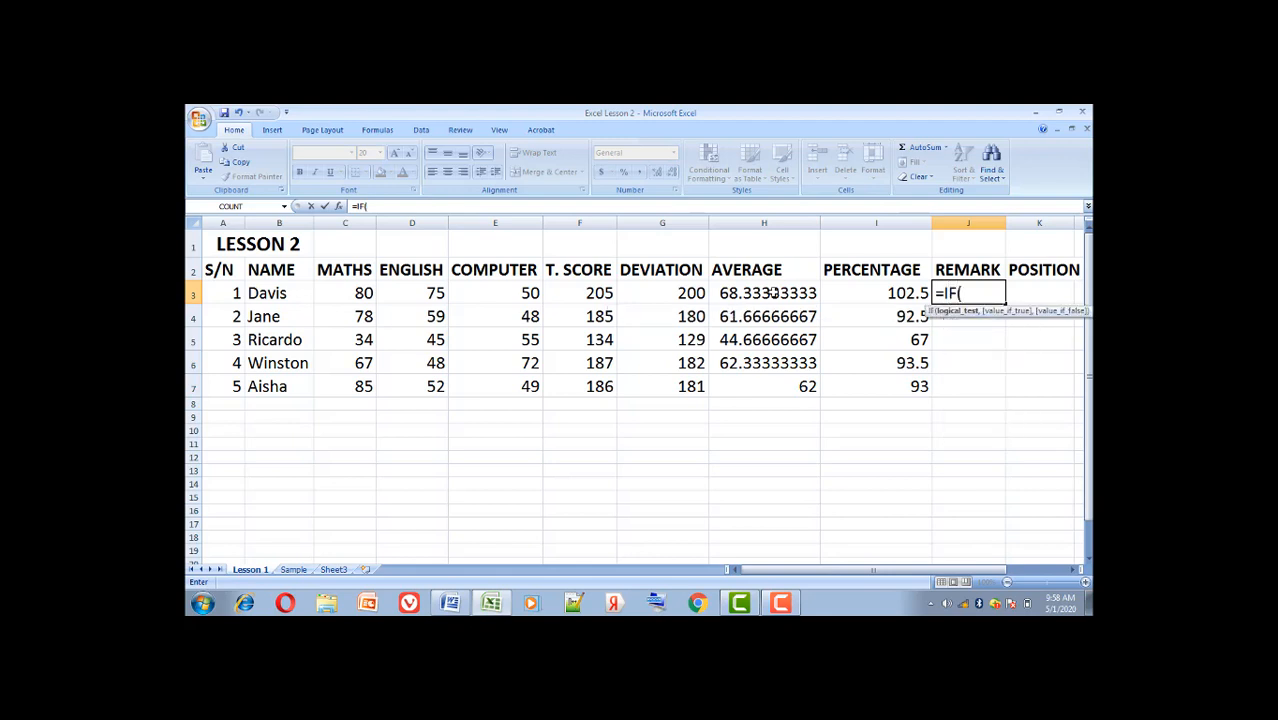
pyautogui.click(767, 292)
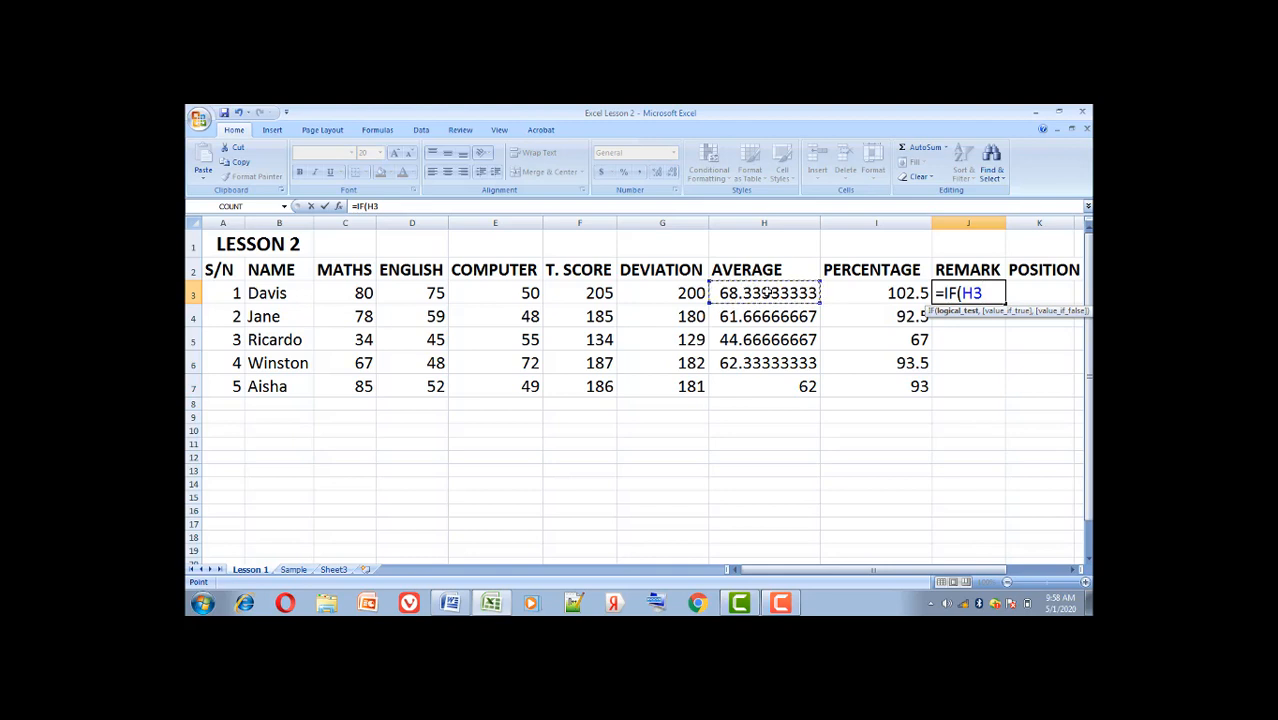
pyautogui.write('>50,')
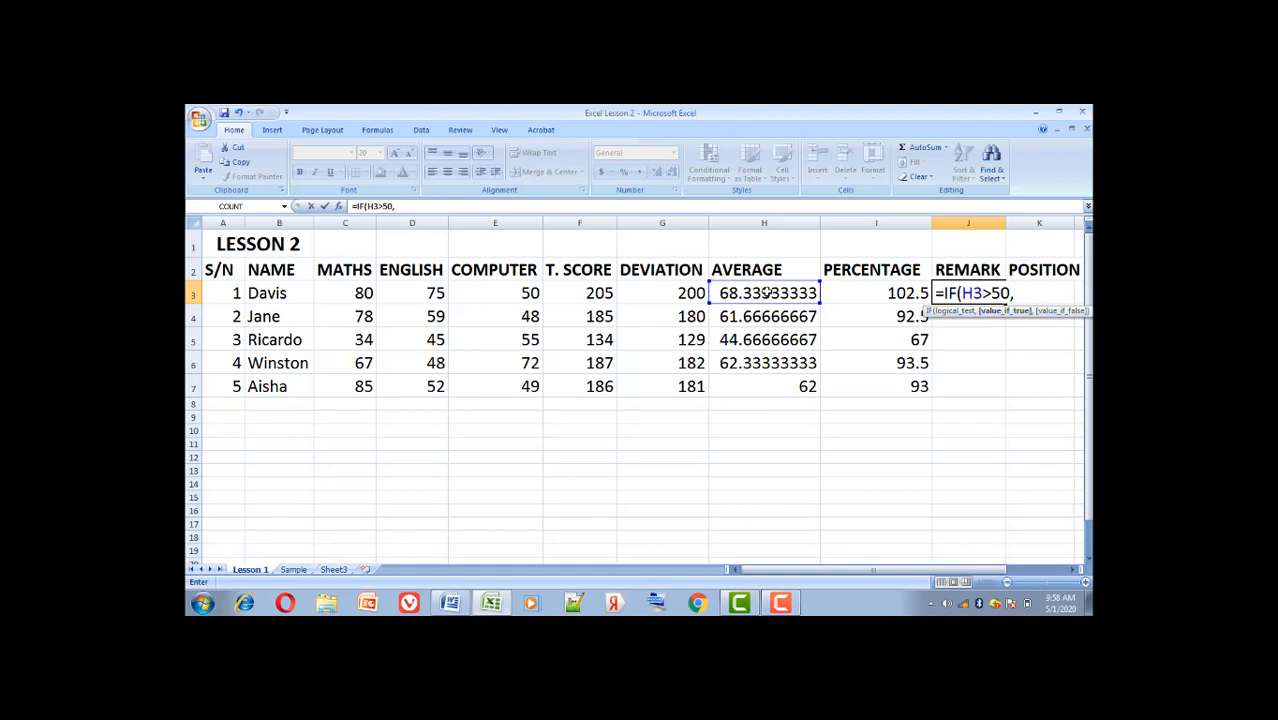
pyautogui.write('"O')
pyautogui.press('BackSpace')
pyautogui.write('PASS",')
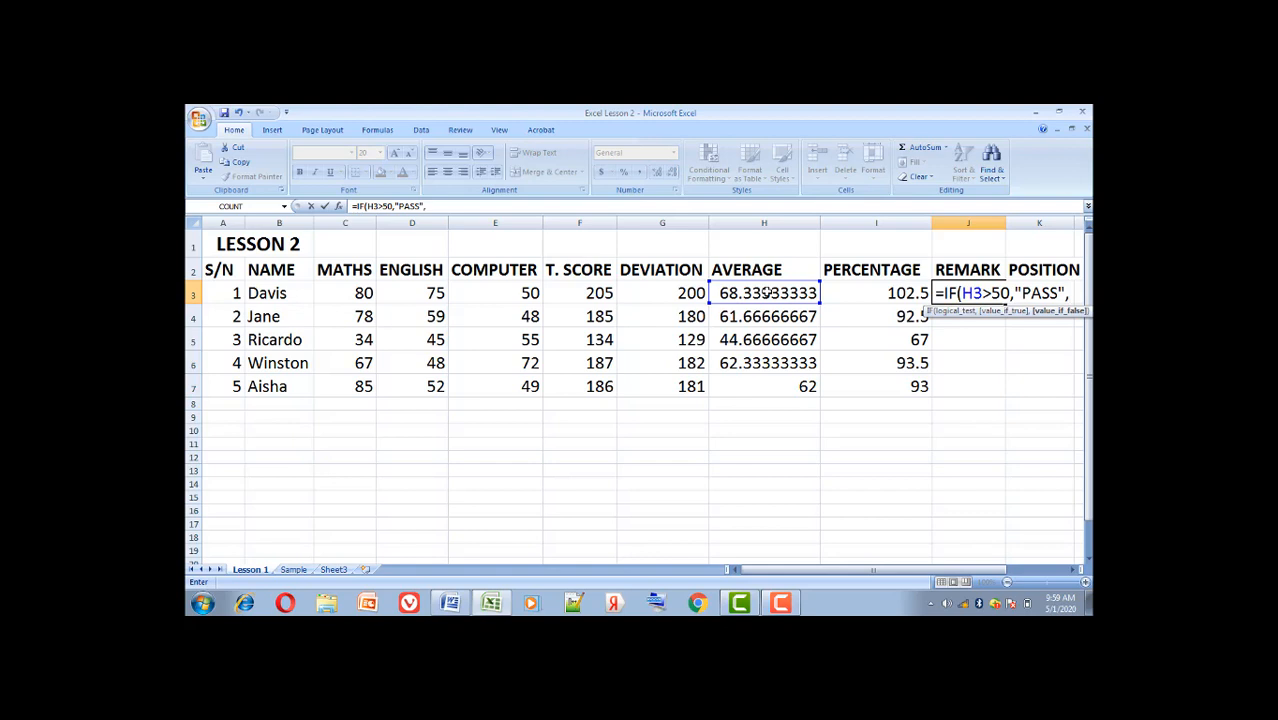
pyautogui.write('"FA')
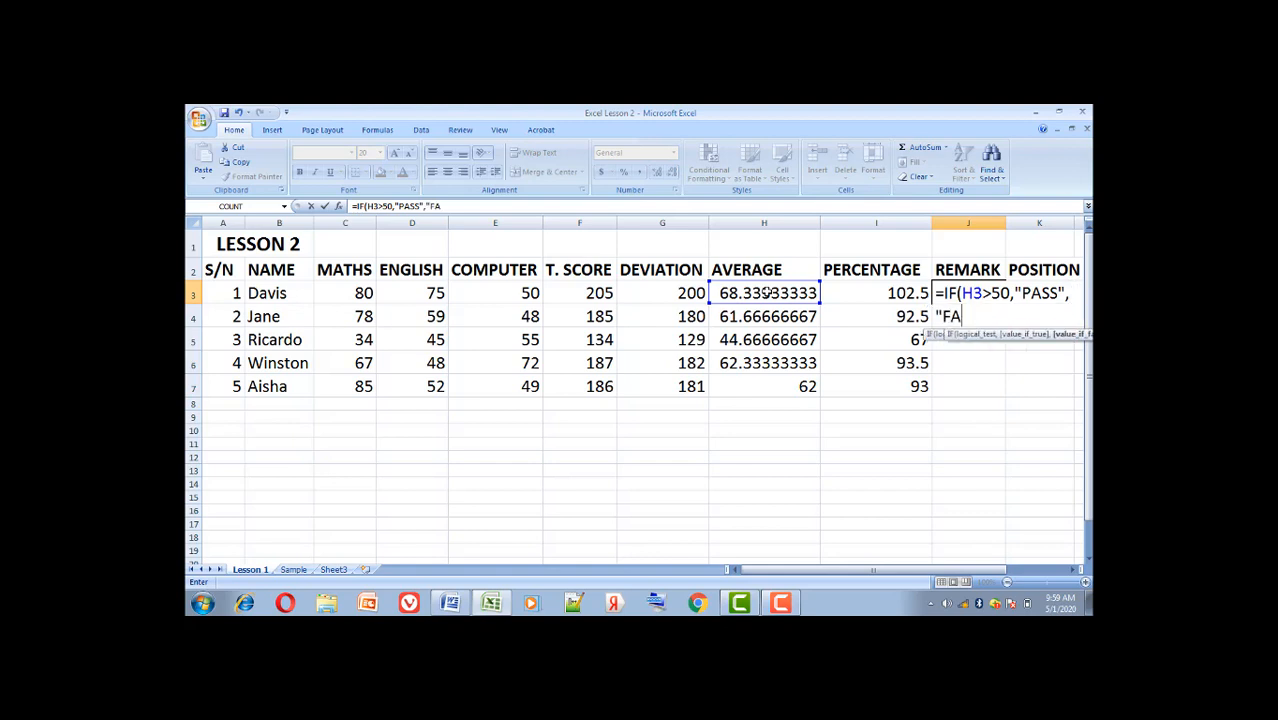
pyautogui.write('IL')
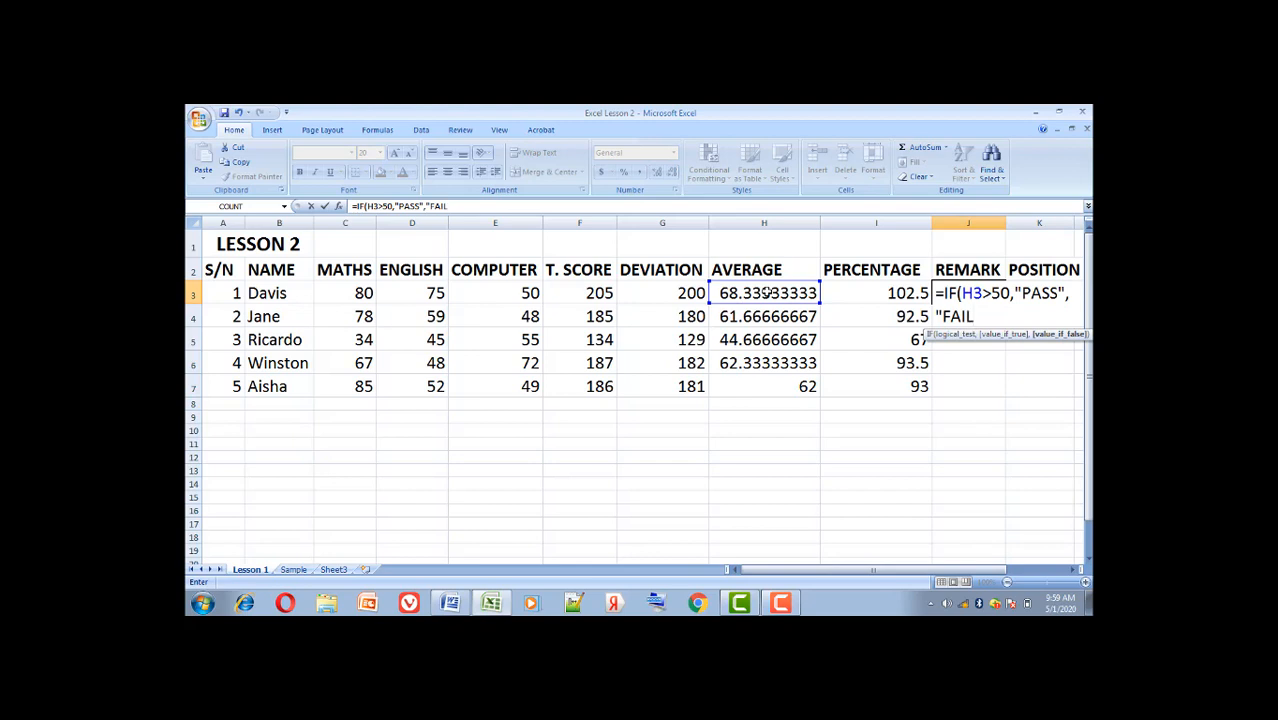
pyautogui.write('")')
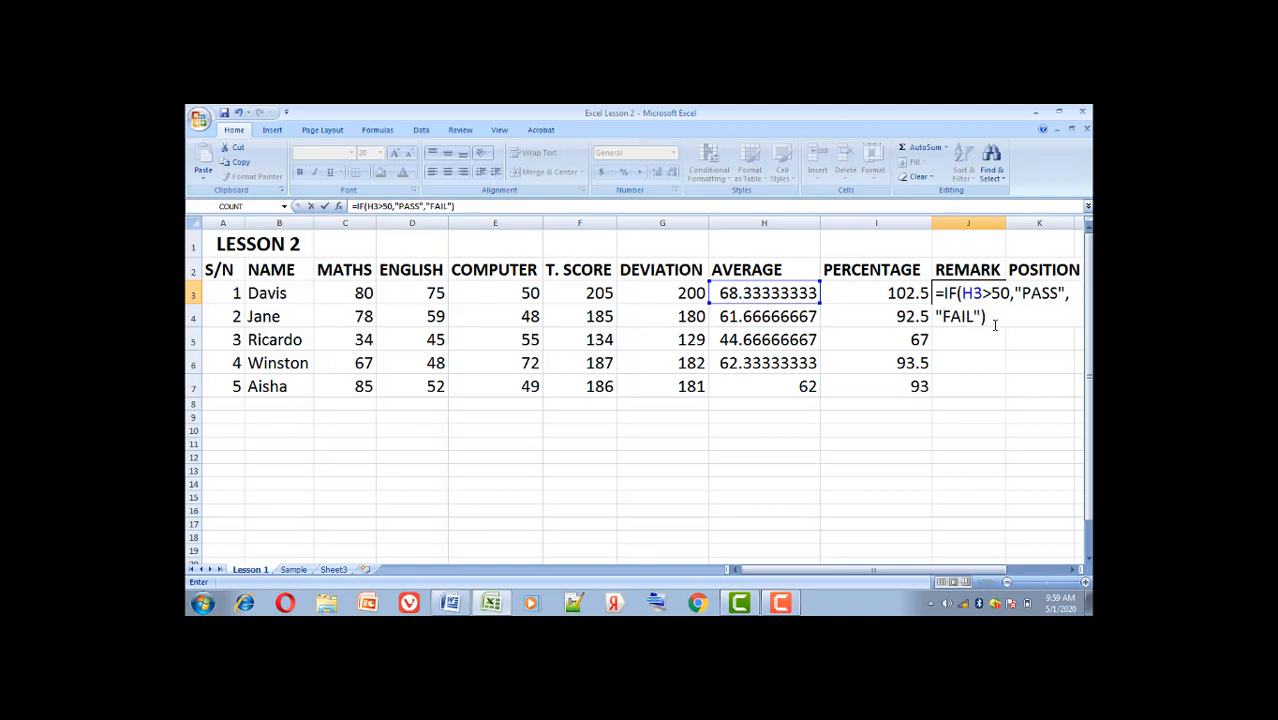
pyautogui.press('Return')
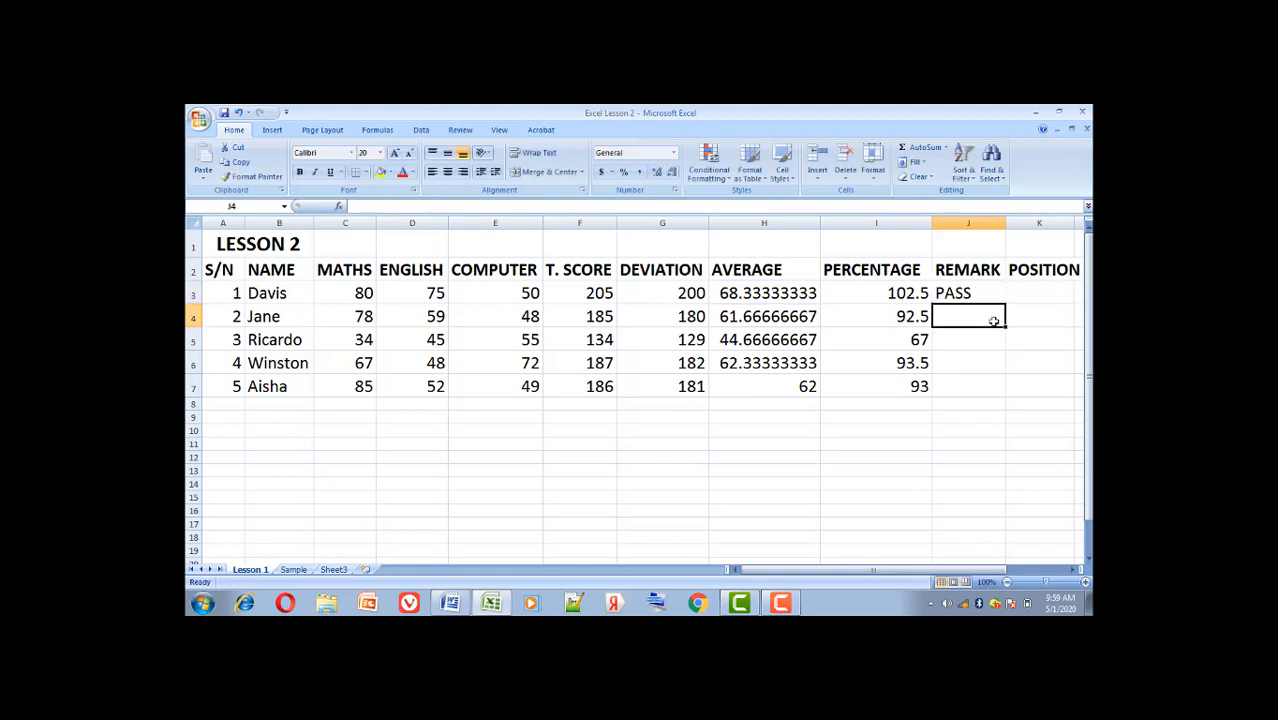
# - Fill the REMARK formula from J3 down through J7 and check the formula in J3
pyautogui.click(950, 292)
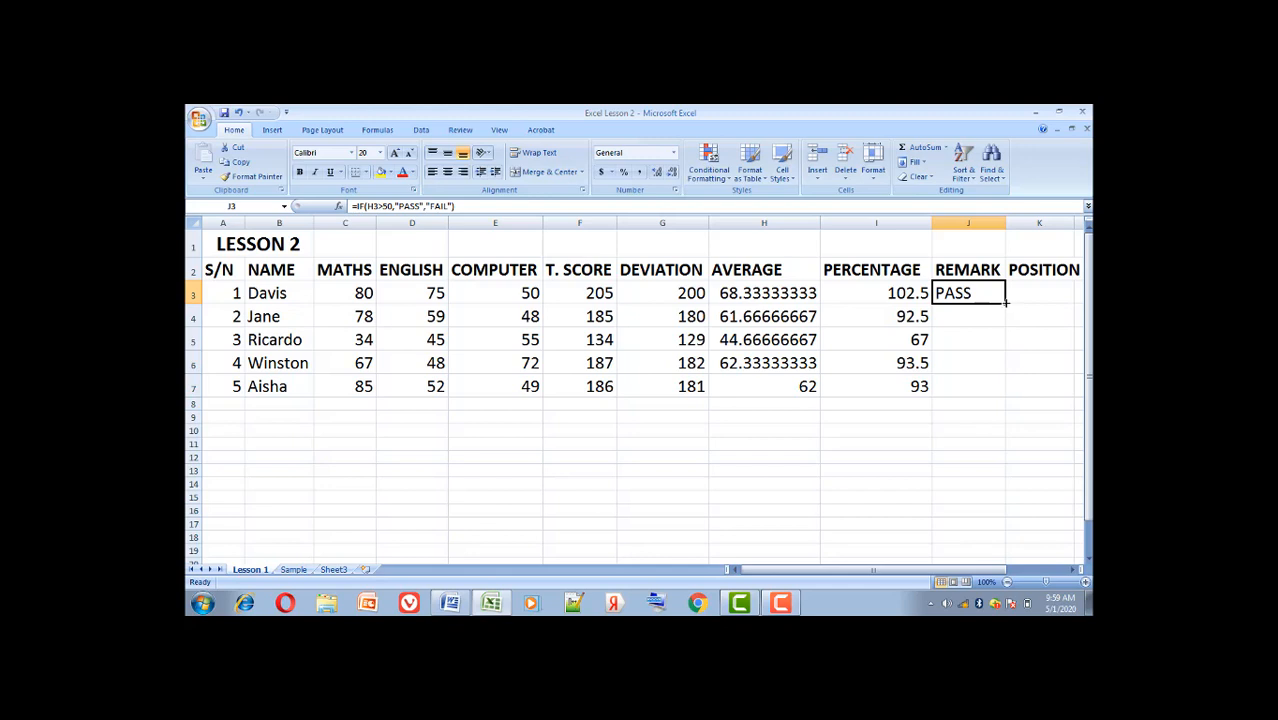
pyautogui.moveTo(1006, 303); pyautogui.dragTo(1007, 388)
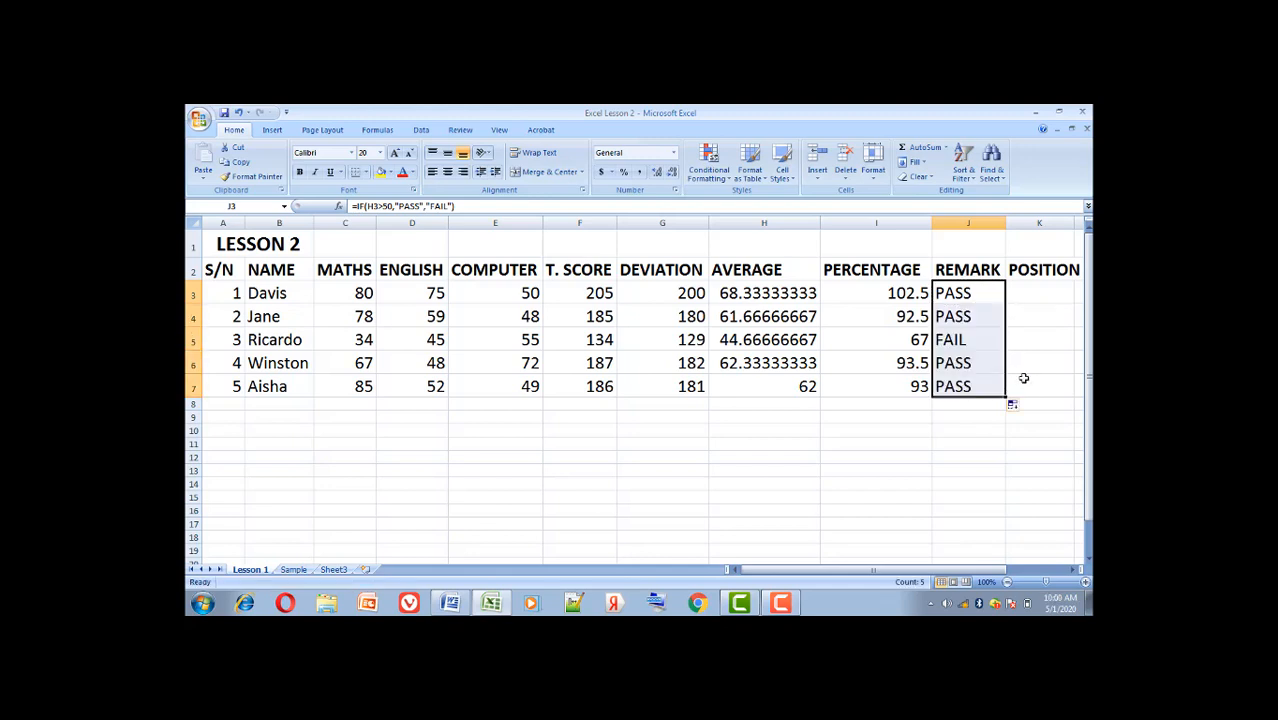
pyautogui.click(1040, 362)
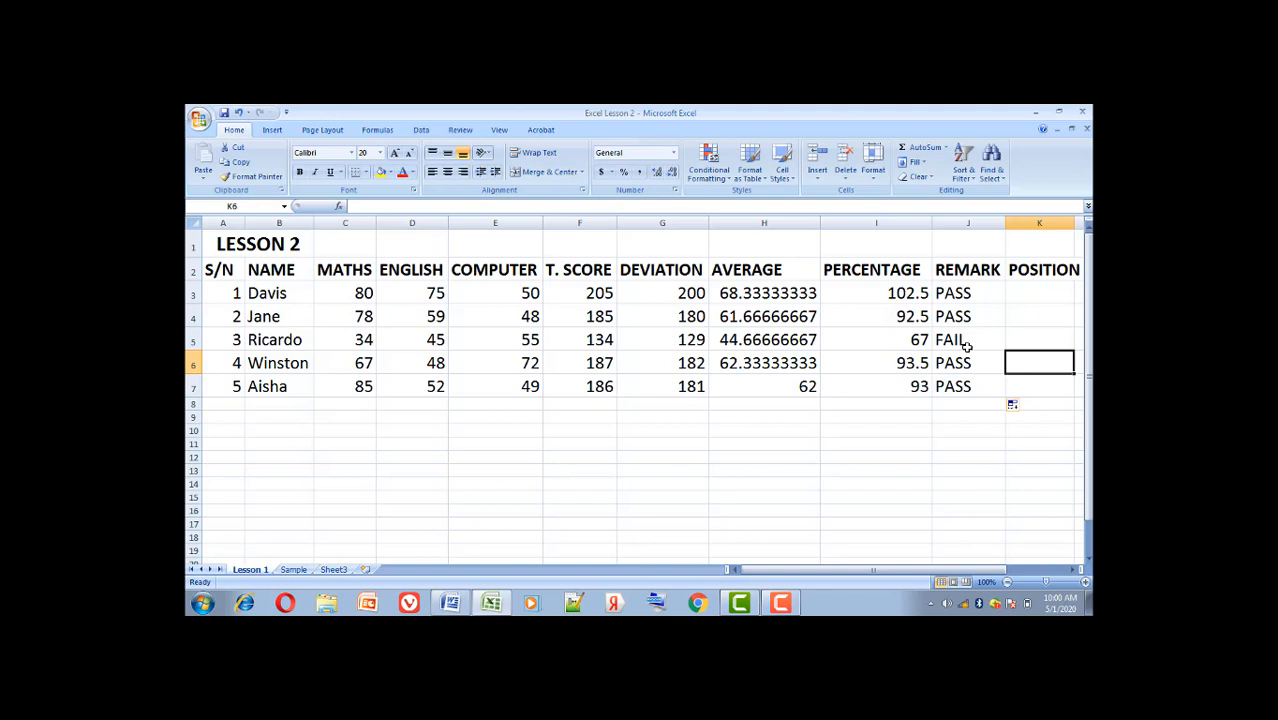
pyautogui.click(953, 295)
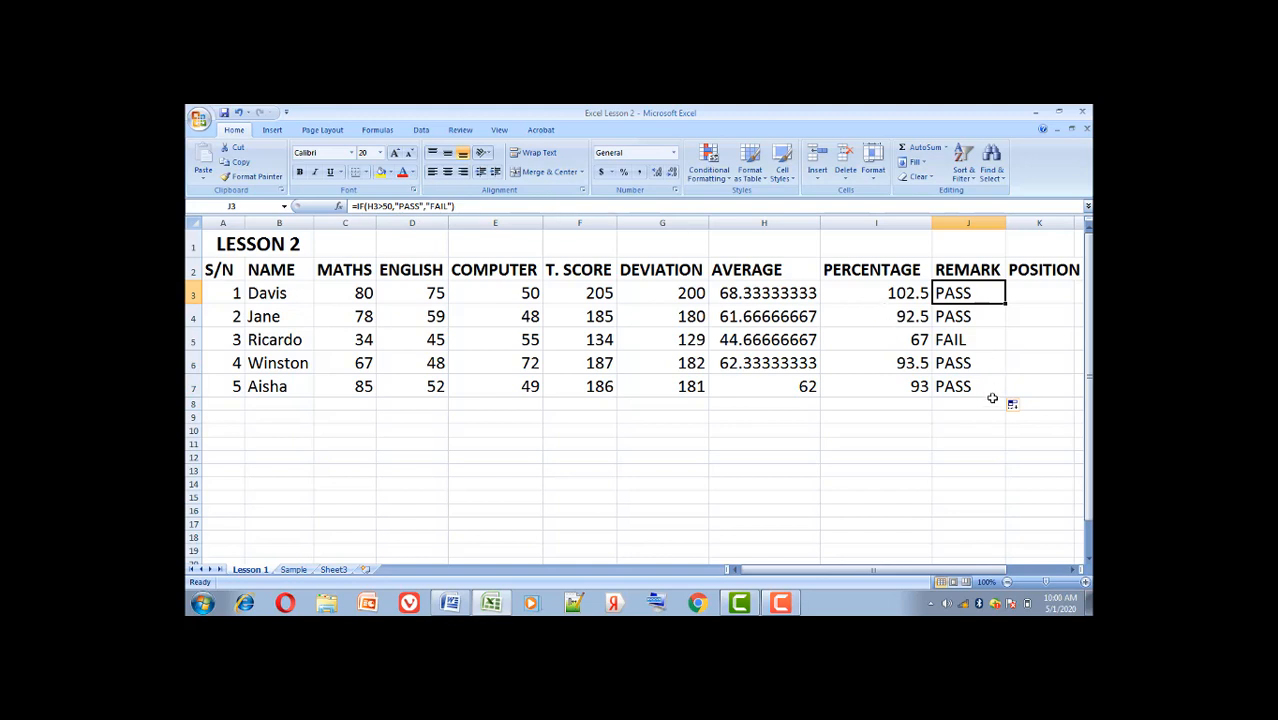
# - Calculate the first student's POSITION in cell K3 from the averages with =RANK(H3,H3:H5)
pyautogui.click(1037, 291)
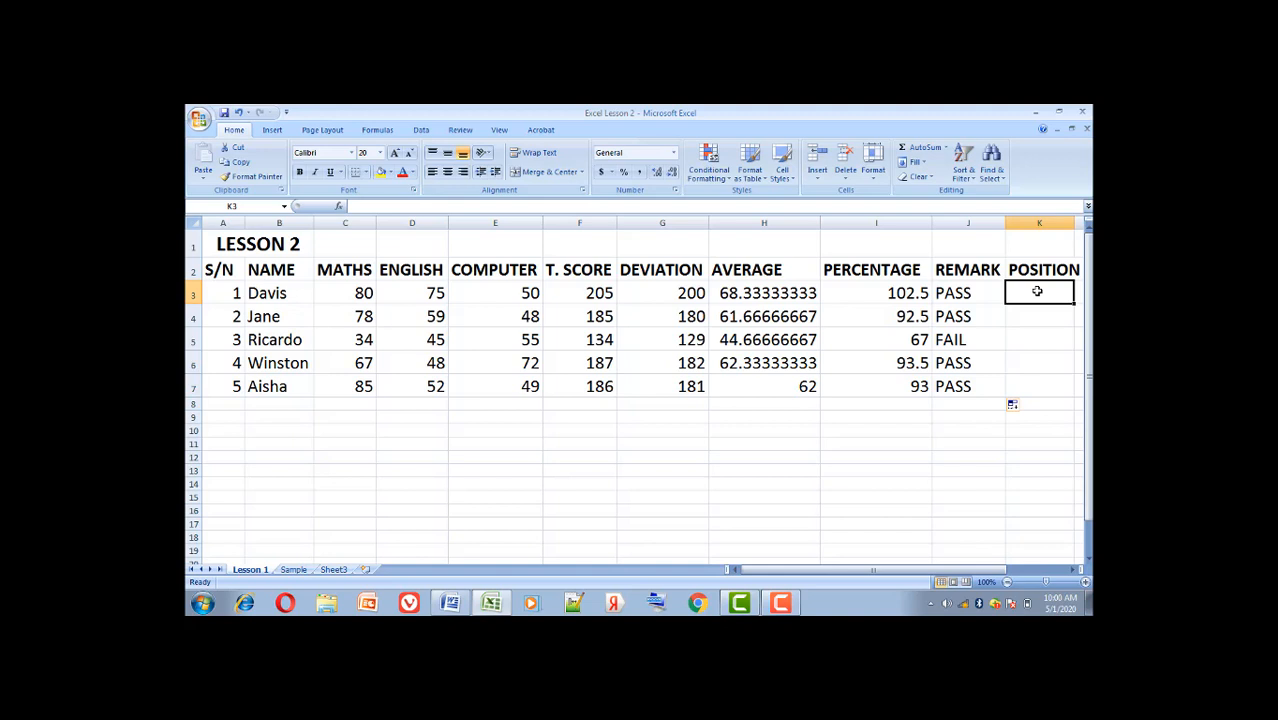
pyautogui.write('=')
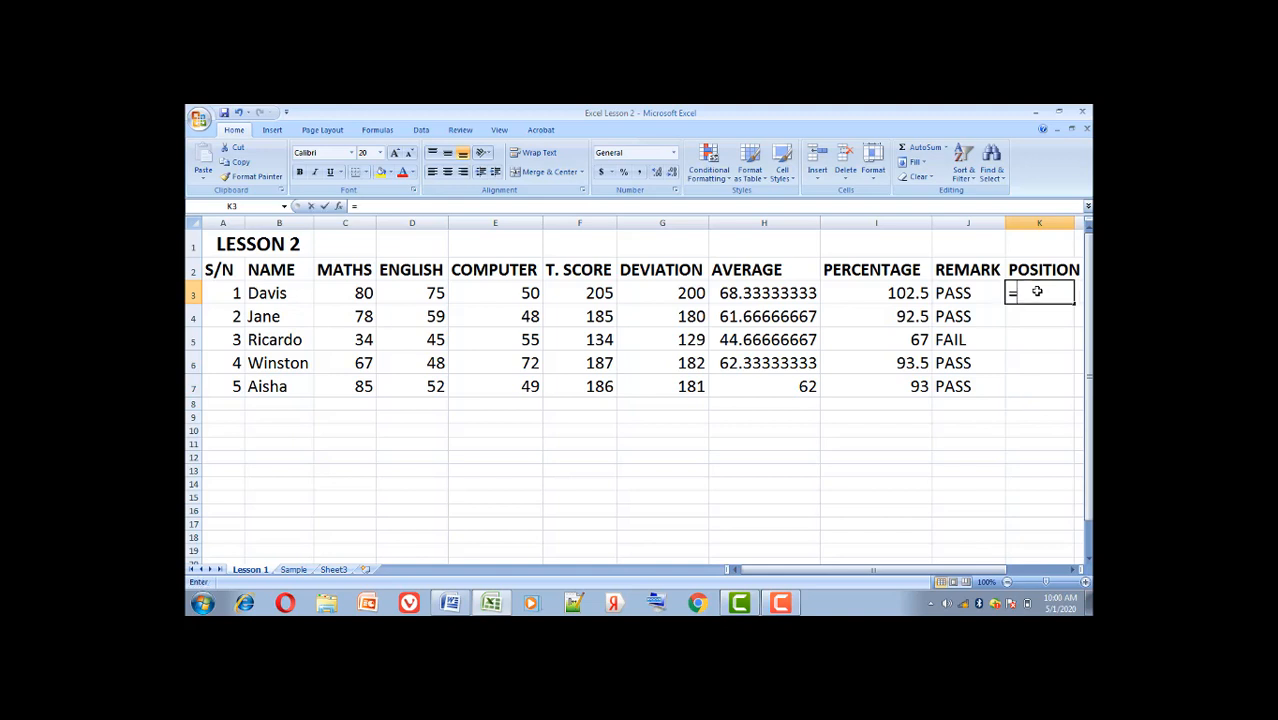
pyautogui.write('RAN')
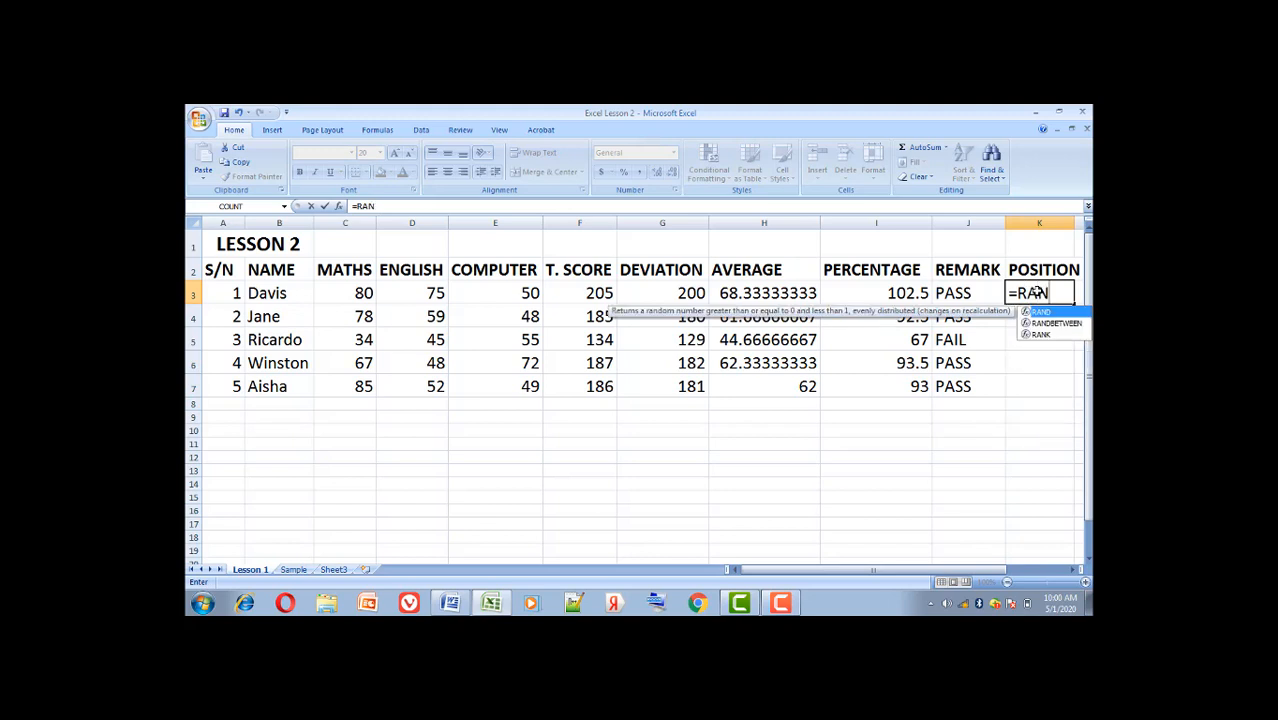
pyautogui.write('K')
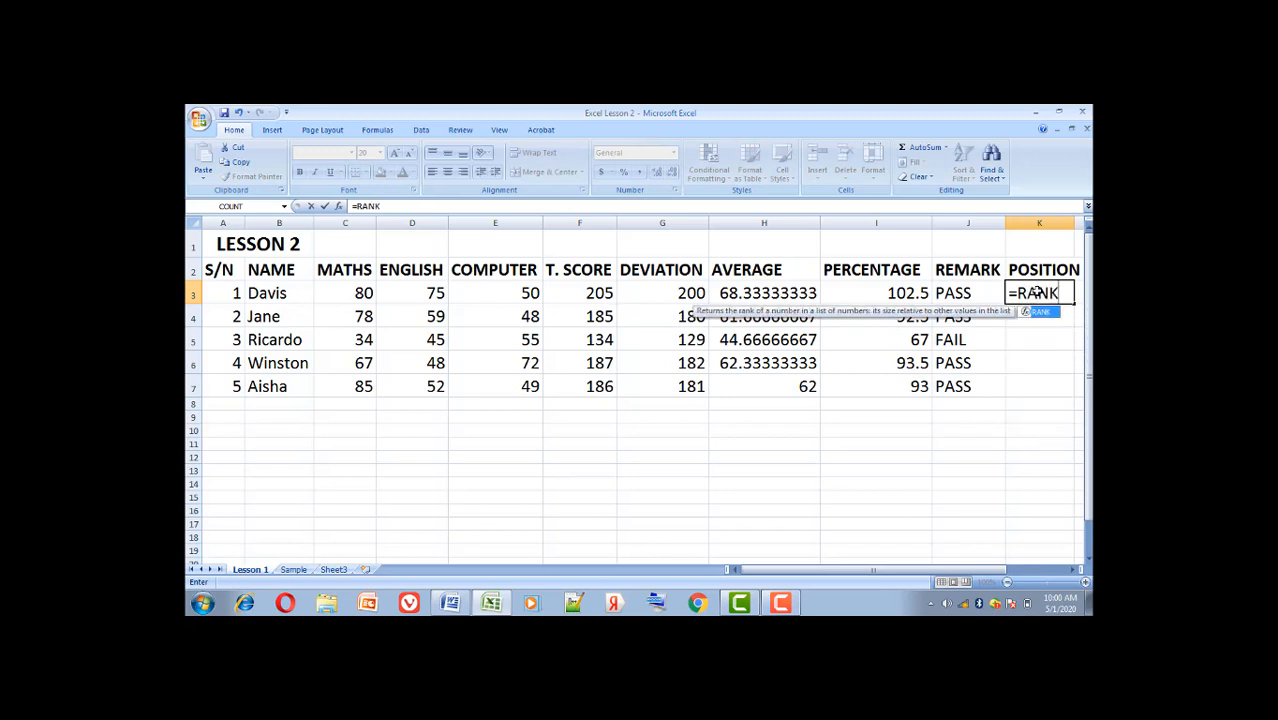
pyautogui.write('(')
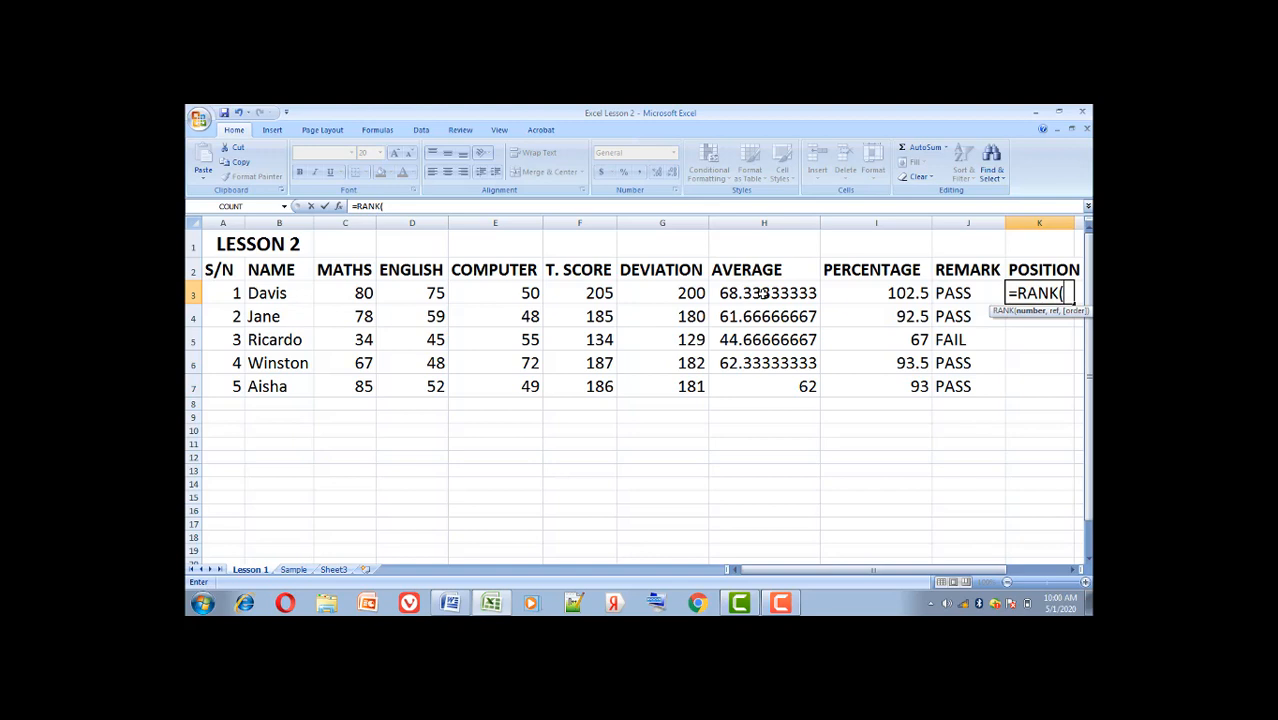
pyautogui.click(765, 292)
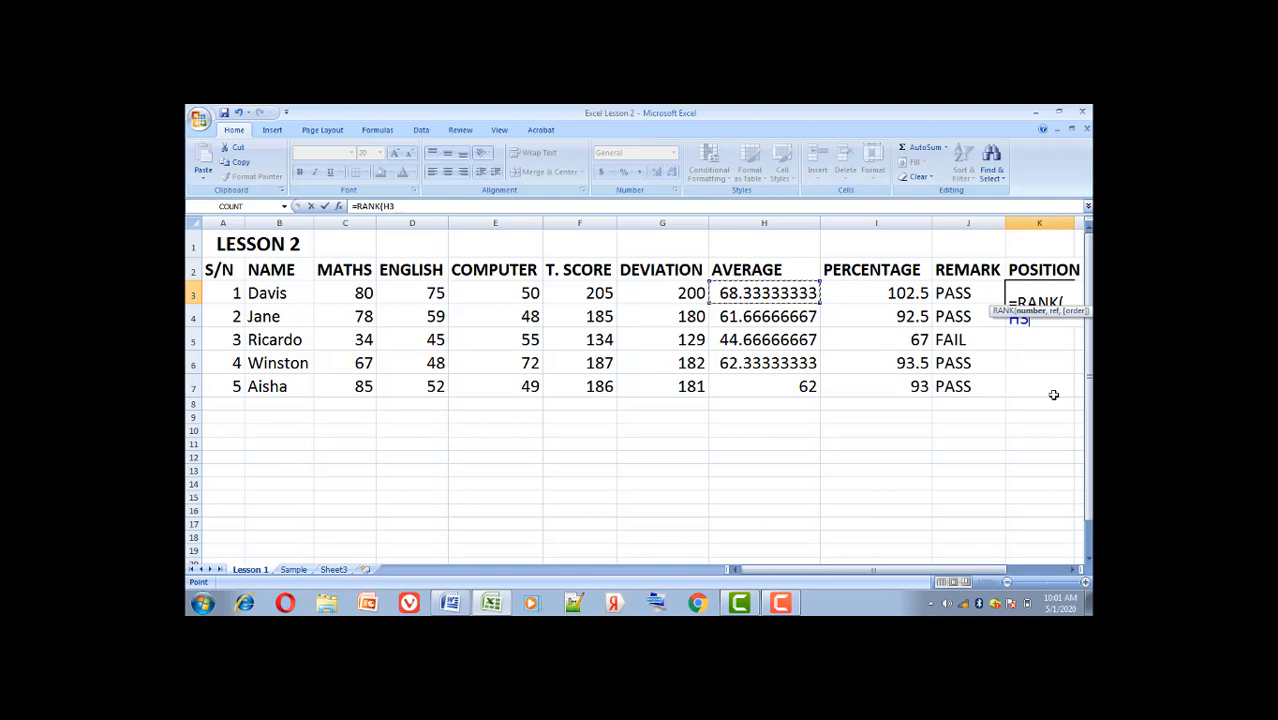
pyautogui.write(',')
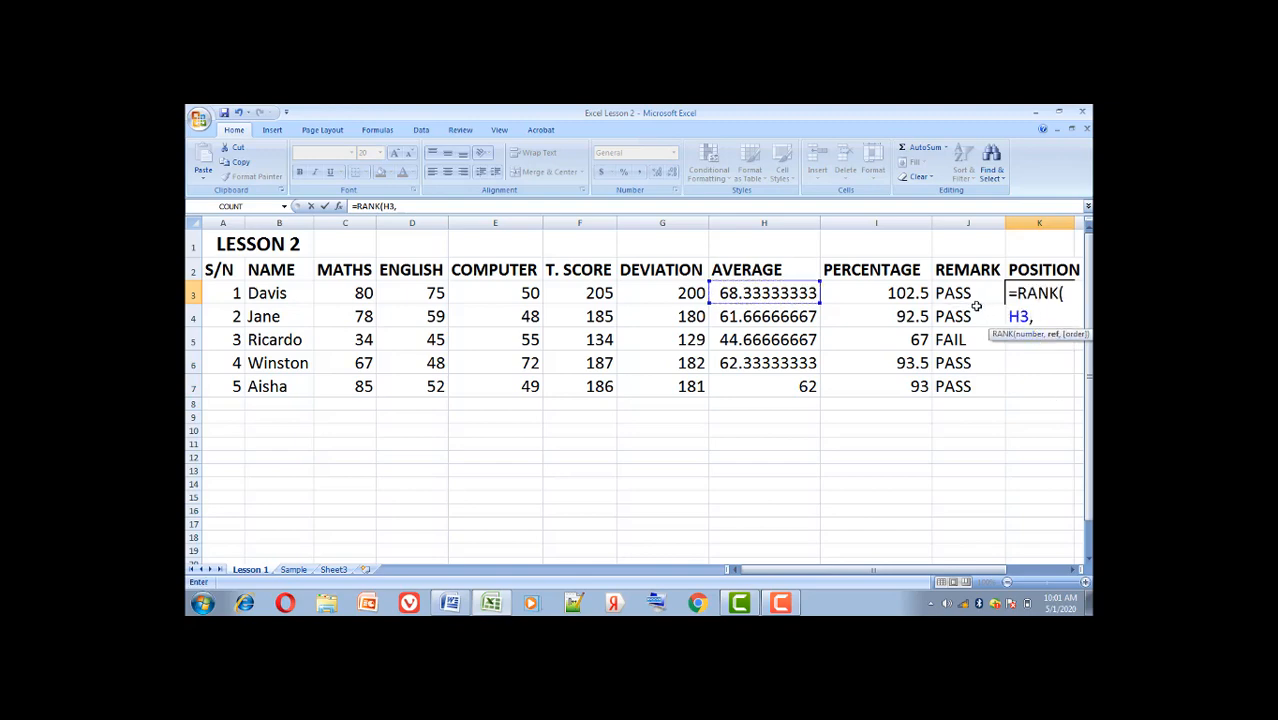
pyautogui.write('H3:H5')
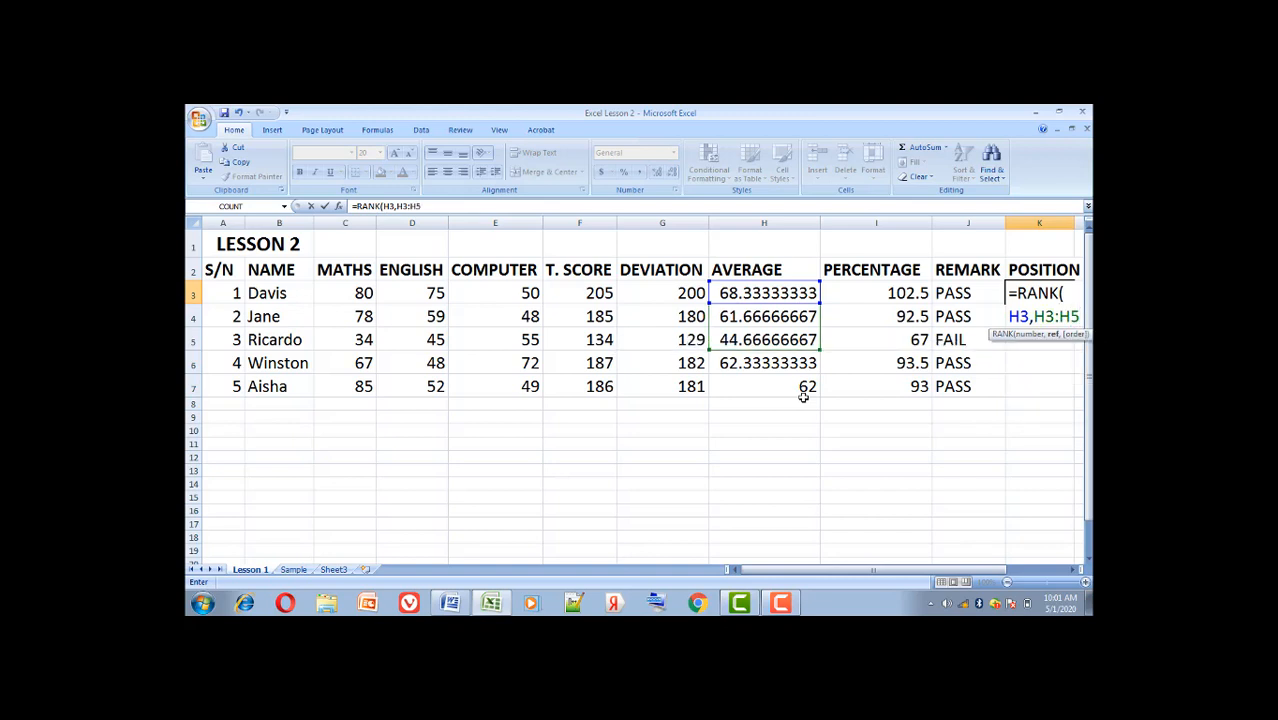
pyautogui.write(')')
pyautogui.press('Return')
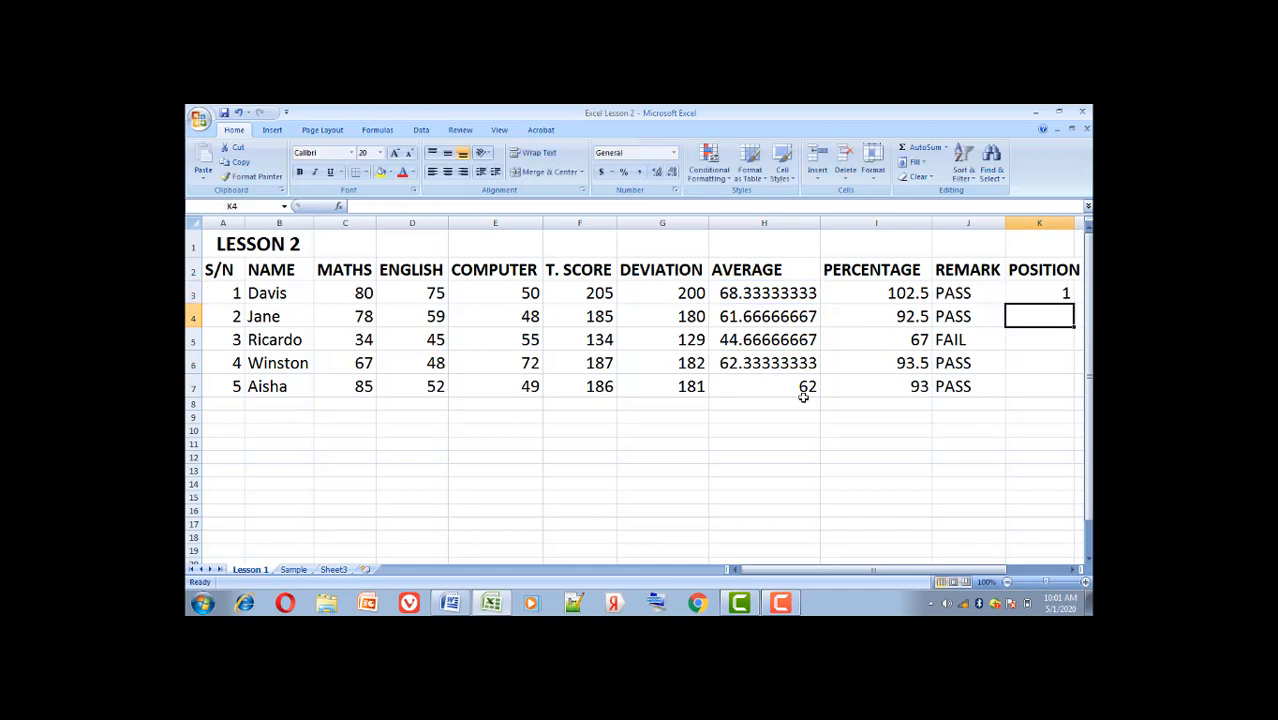
# - Extend the ranking range in the K3 formula so it reads =RANK(H3,H3:H7)
pyautogui.click(1031, 293)
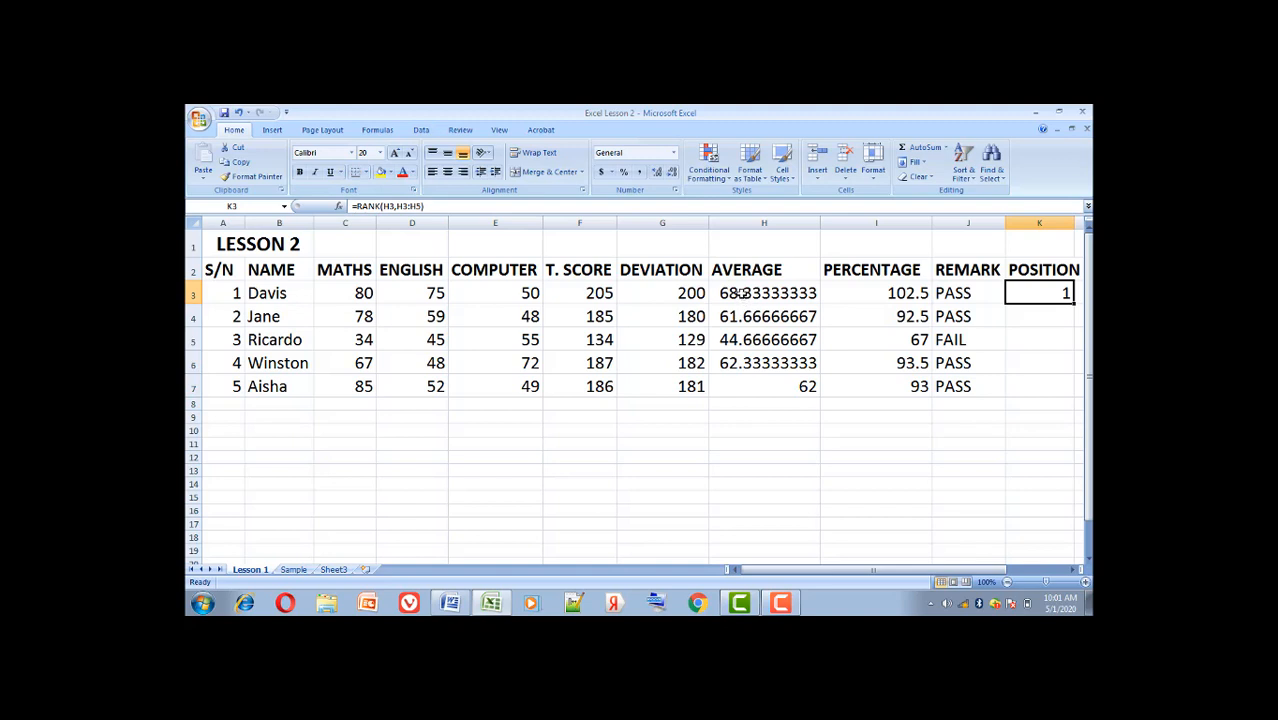
pyautogui.click(434, 206)
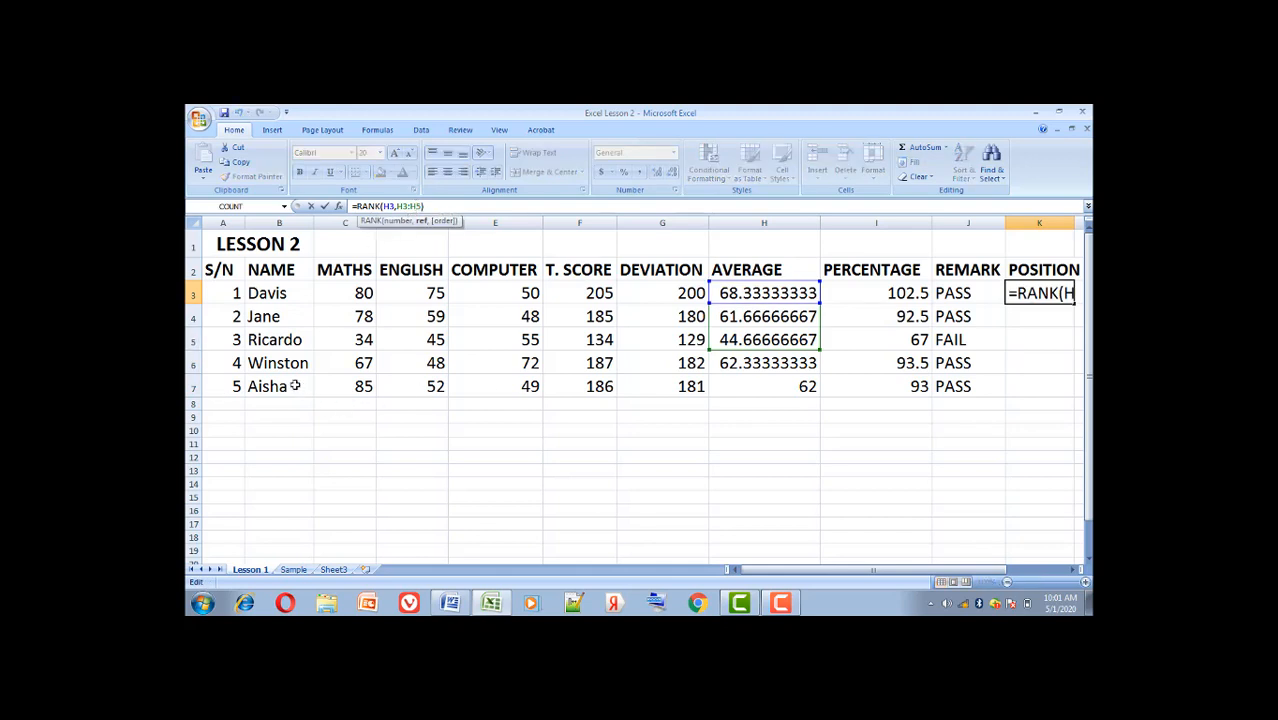
pyautogui.press('BackSpace')
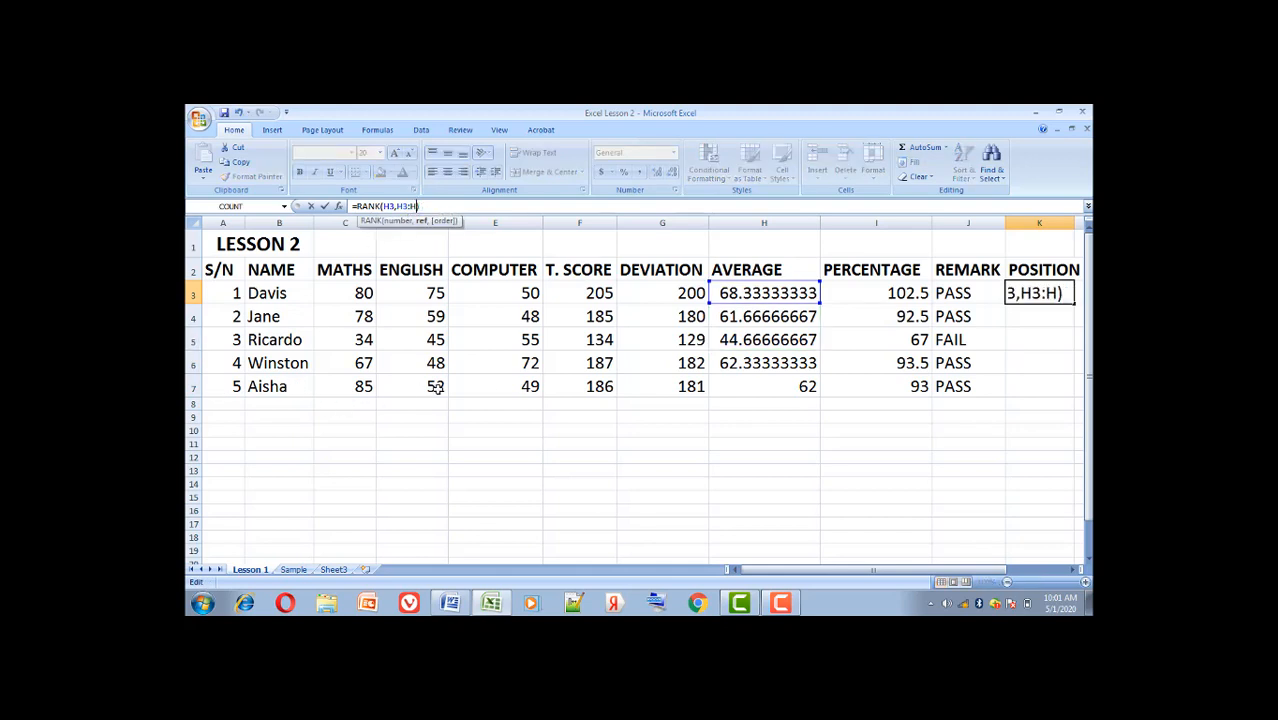
pyautogui.write('7')
pyautogui.press('Return')
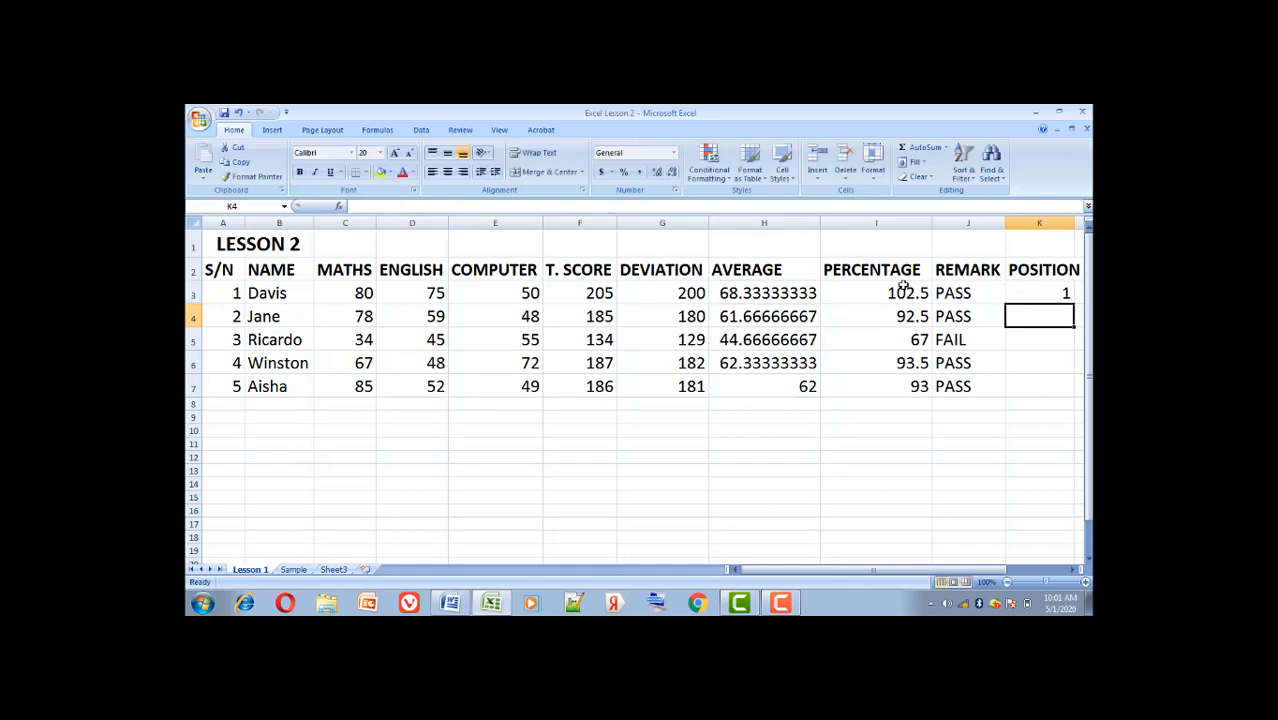
# - Fill the POSITION formula from K3 down through K7 and check the formulas in K3 and K4
pyautogui.click(746, 291)
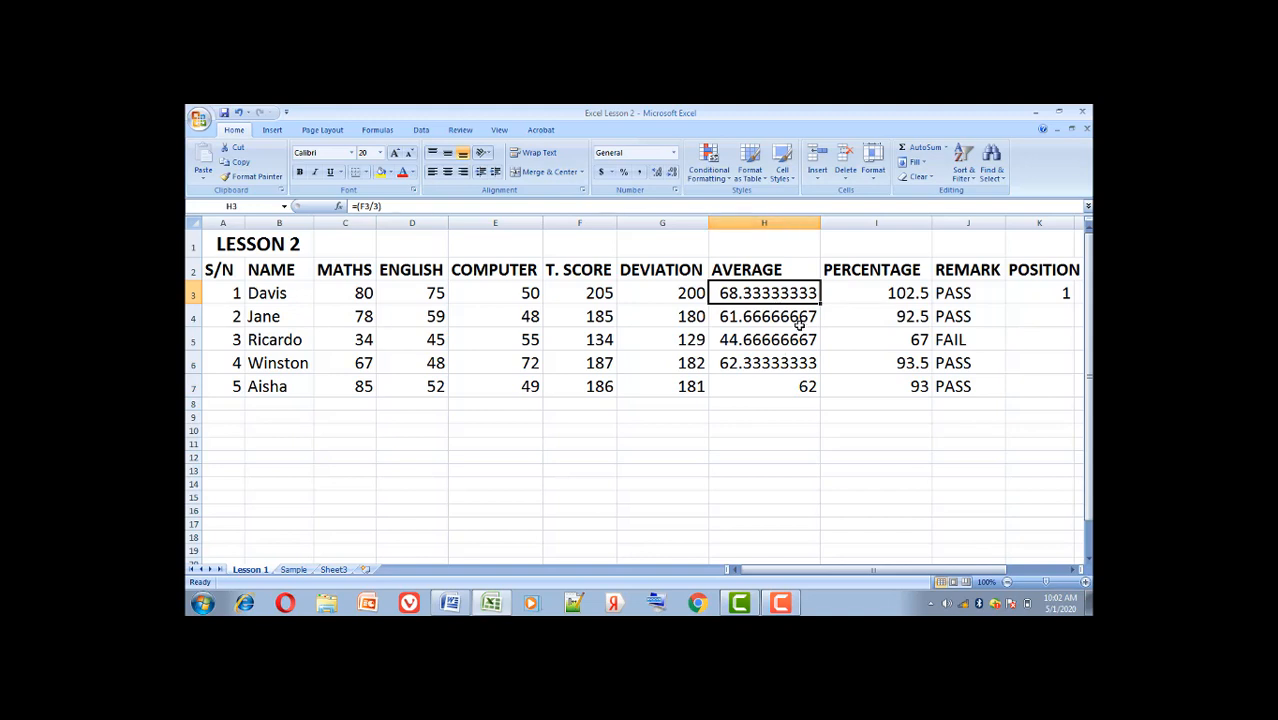
pyautogui.click(1058, 297)
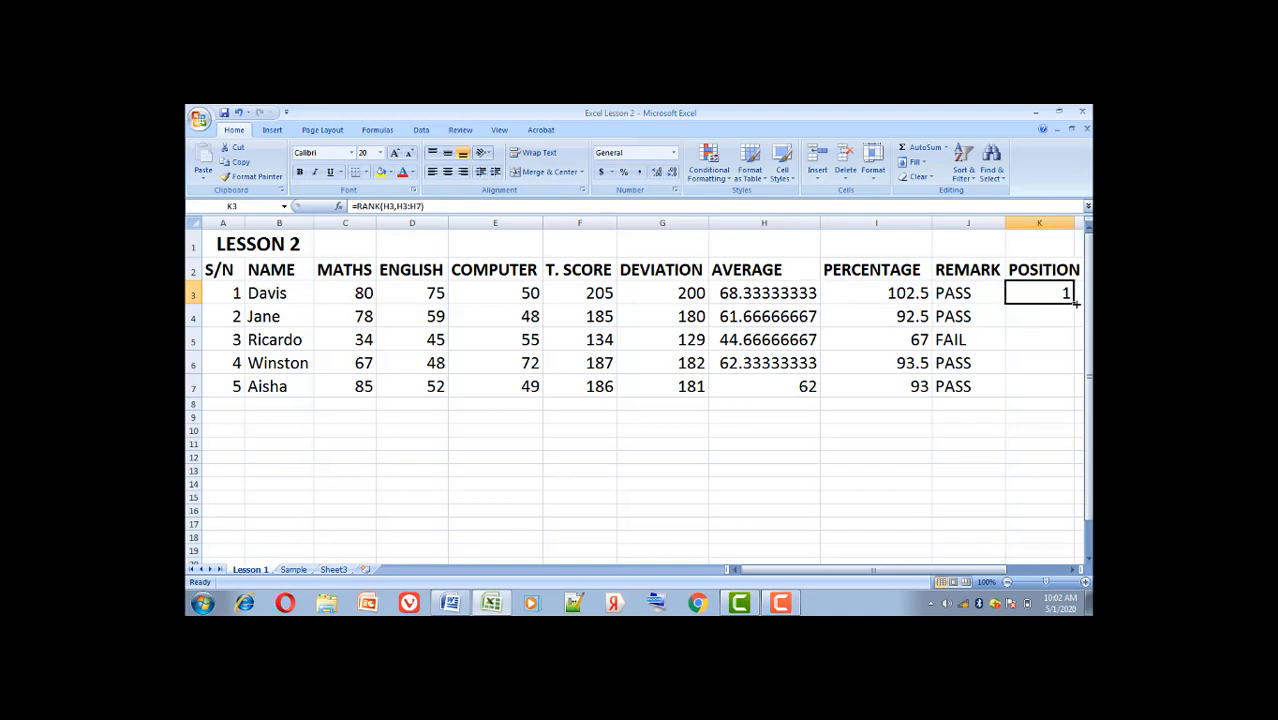
pyautogui.moveTo(1075, 304); pyautogui.dragTo(1078, 394)
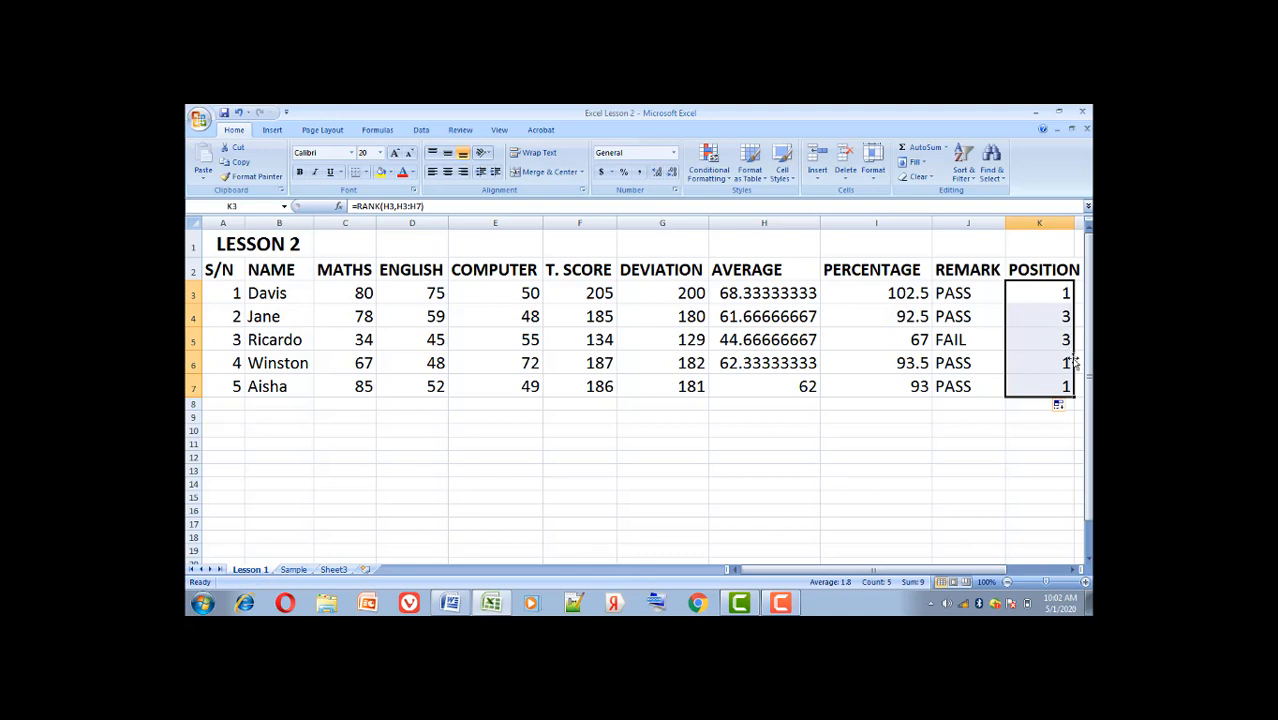
pyautogui.click(1044, 294)
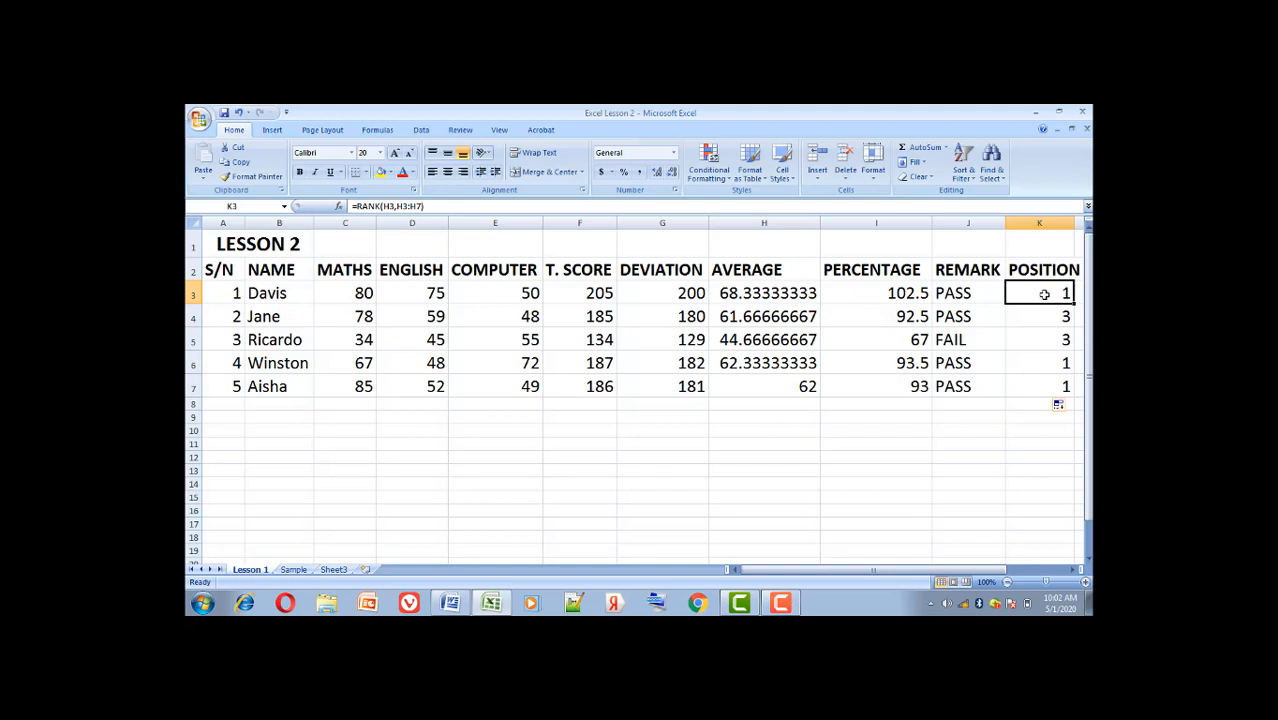
pyautogui.click(1046, 316)
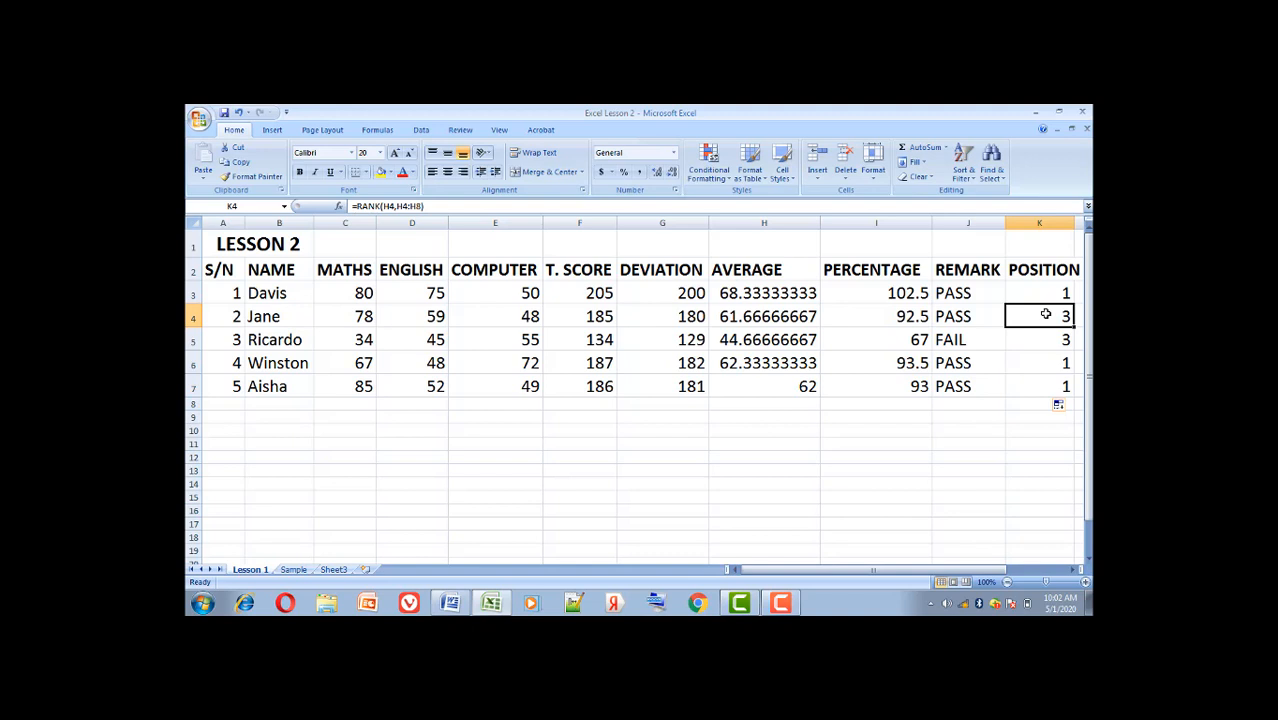
# - Correct the ranking range in the K4 POSITION formula so it reads =RANK(H4,H3:H7)
pyautogui.doubleClick(1046, 316)
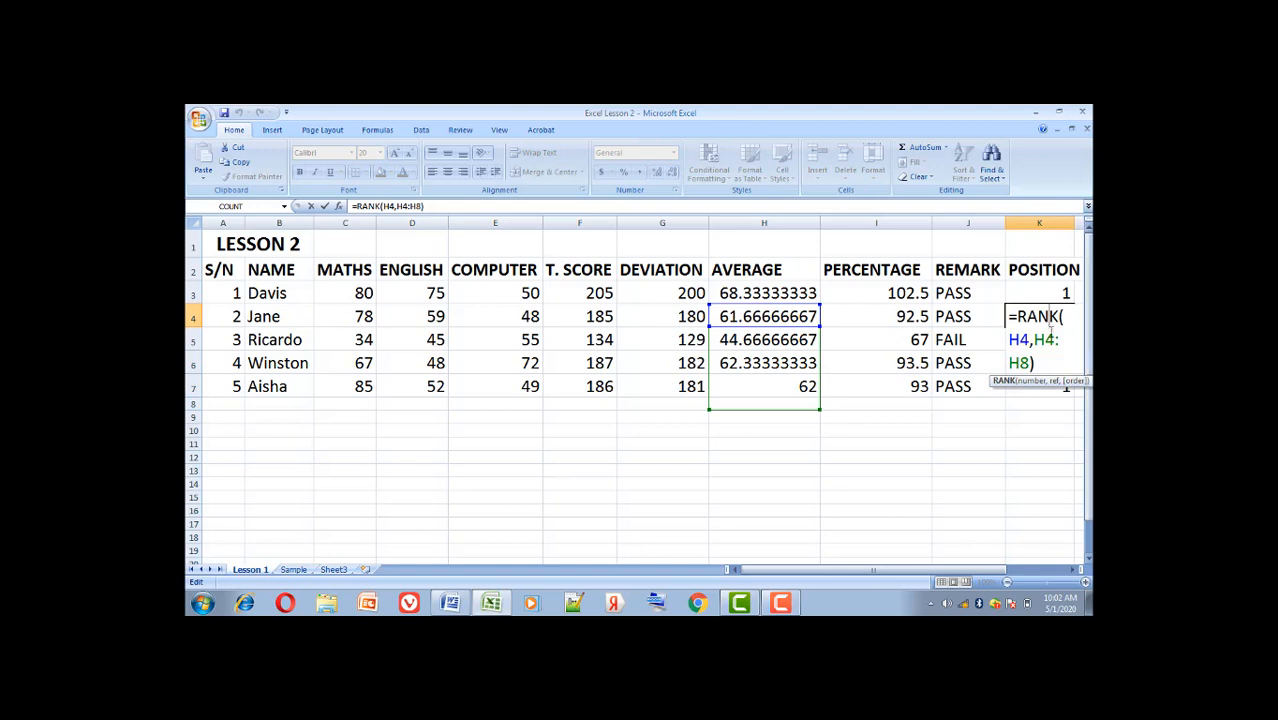
pyautogui.click(1048, 341)
pyautogui.press('Delete')
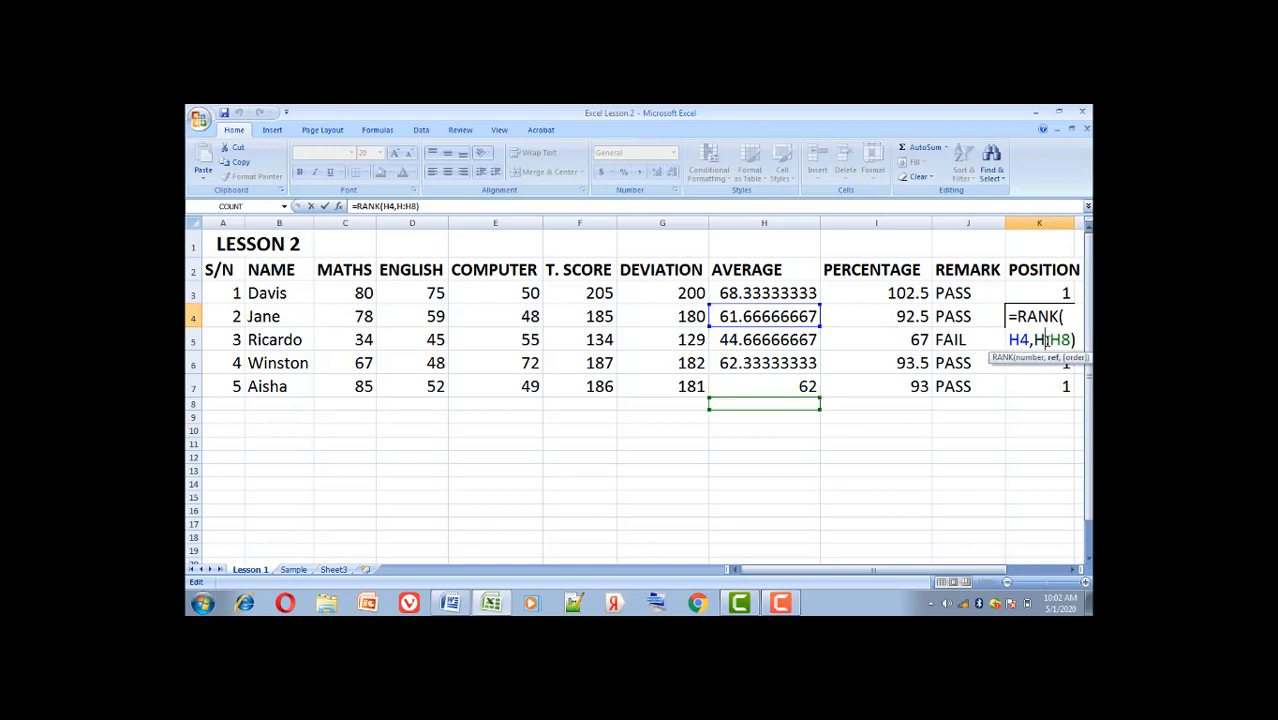
pyautogui.write('3')
pyautogui.press('Down')
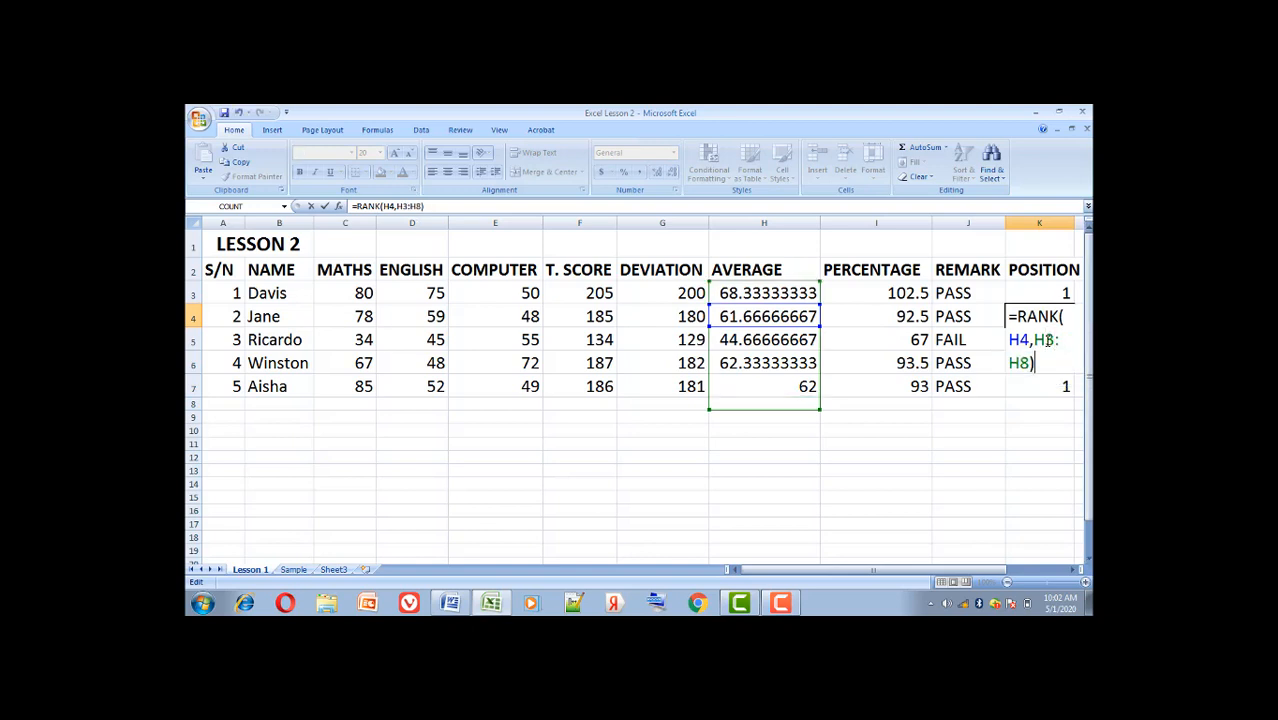
pyautogui.press('Left')
pyautogui.press('Left')
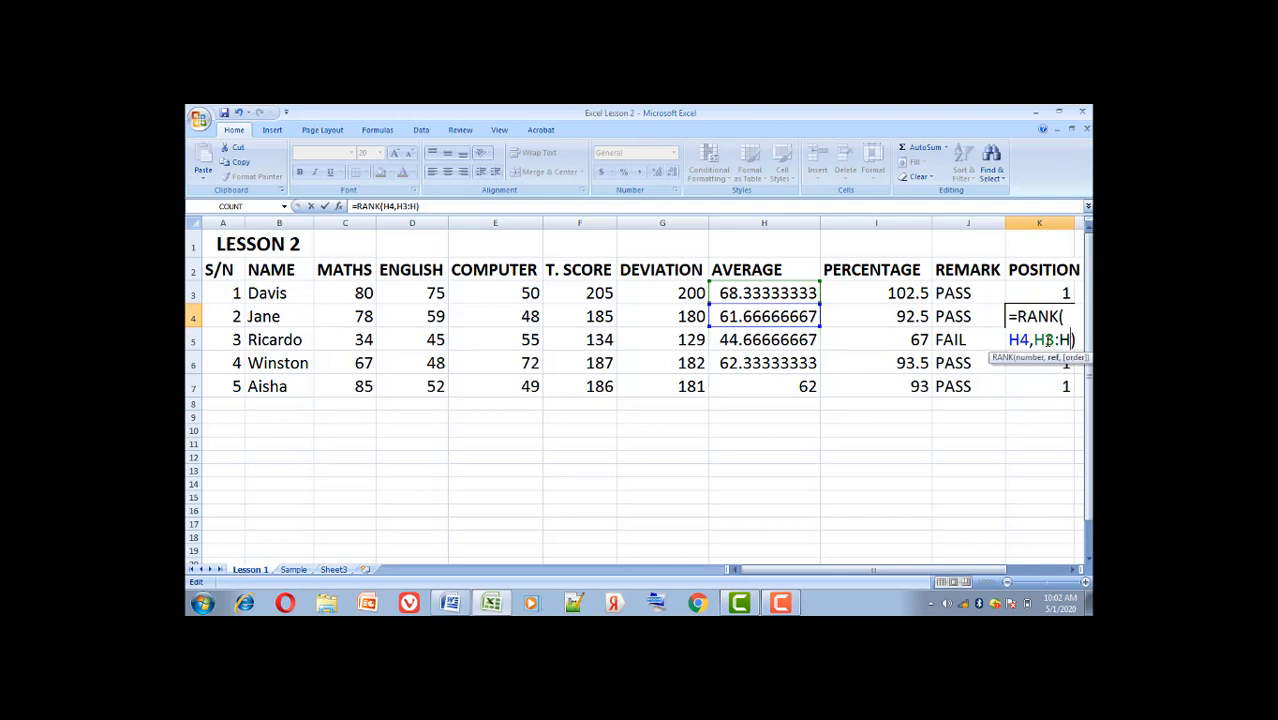
pyautogui.press('Delete')
pyautogui.write('7')
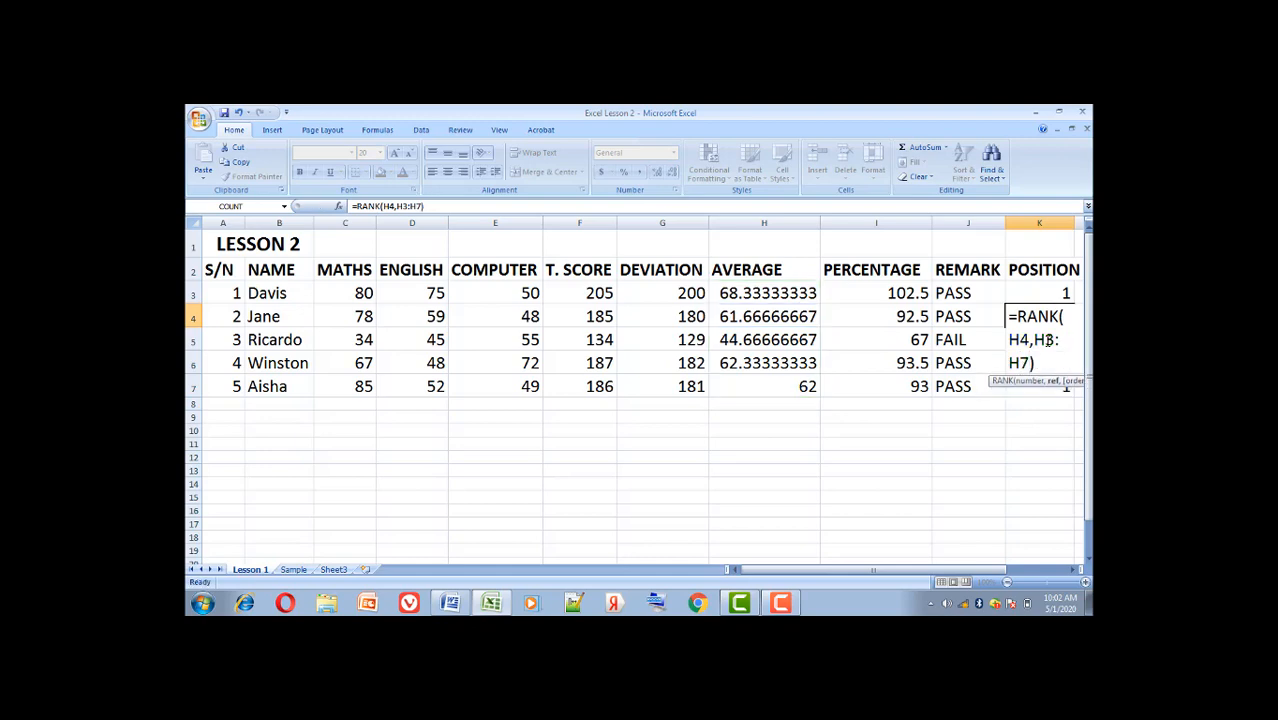
pyautogui.press('Return')
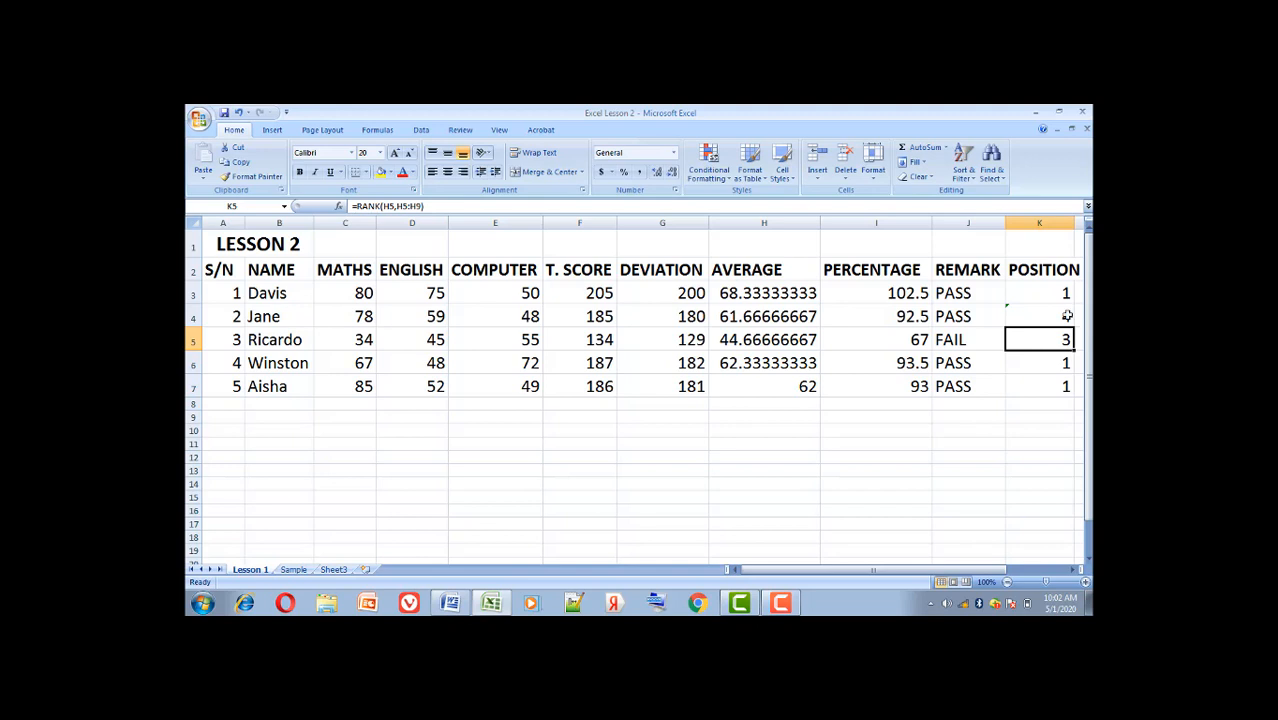
# - Correct the ranking range in the K5 POSITION formula so it reads =RANK(H5,H3:H7)
pyautogui.doubleClick(1064, 340)
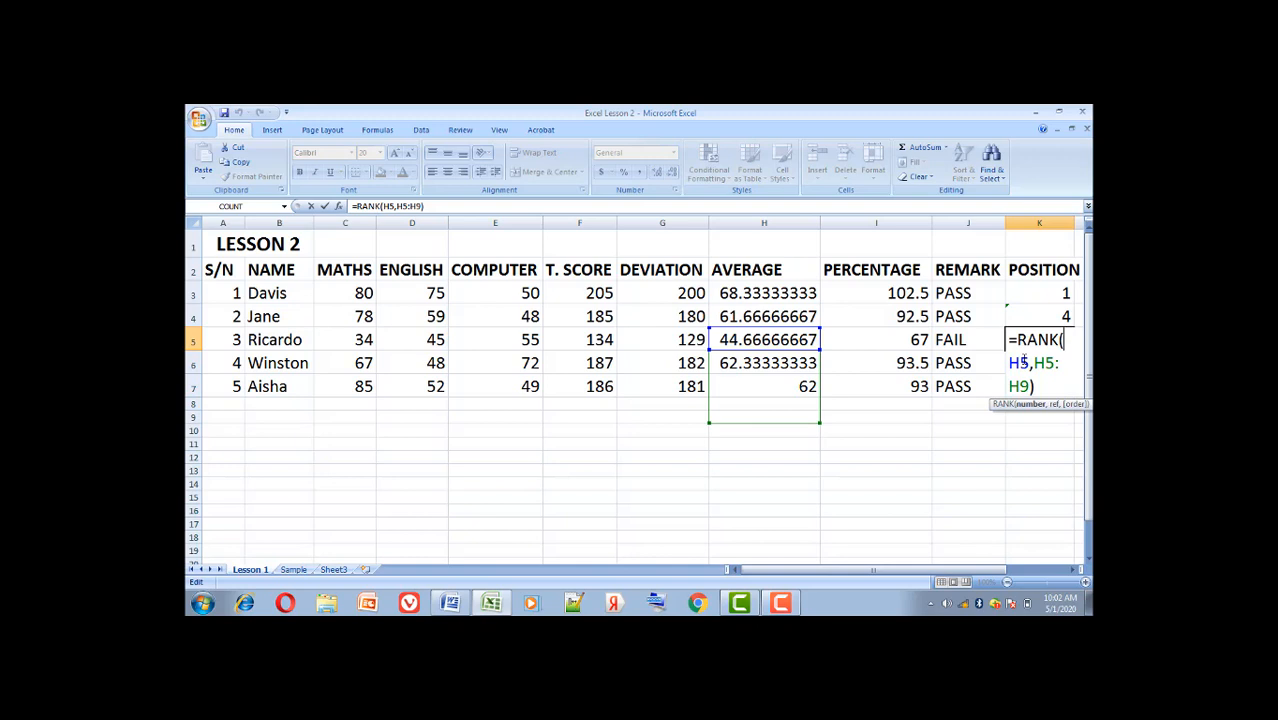
pyautogui.click(1045, 363)
pyautogui.press('BackSpace')
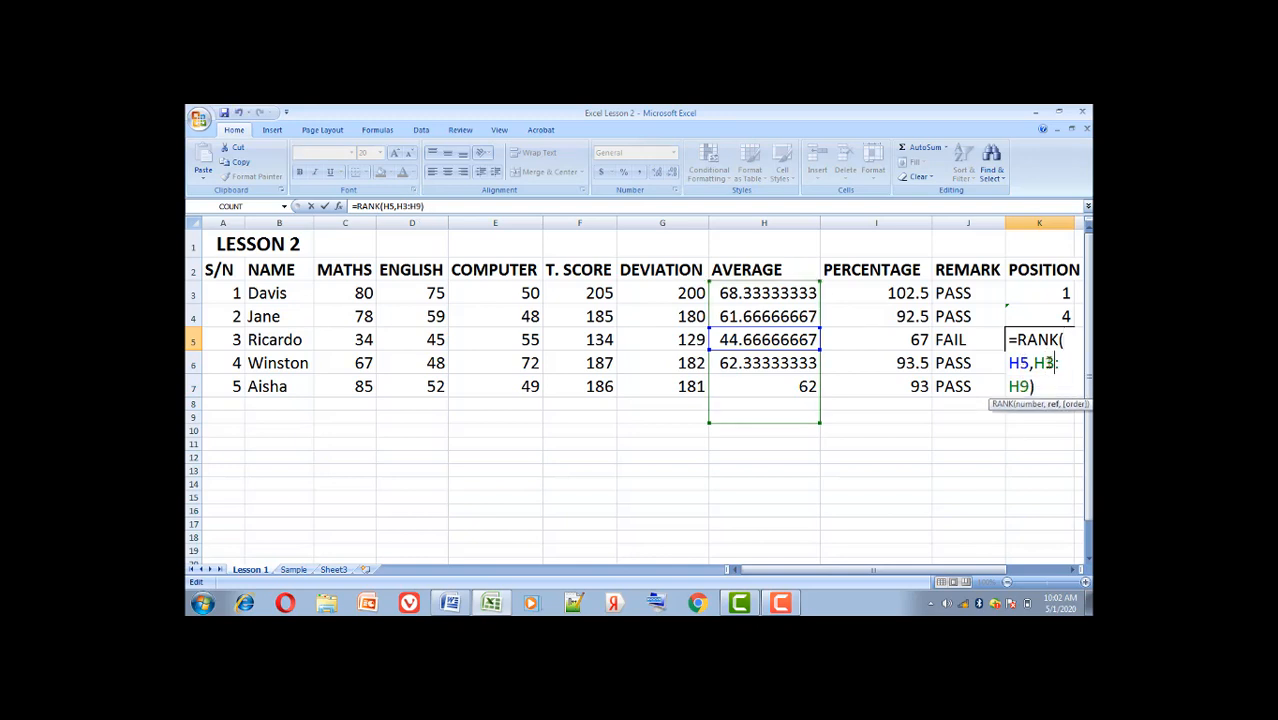
pyautogui.write('3')
pyautogui.press('Right')
pyautogui.press('Right')
pyautogui.press('Delete')
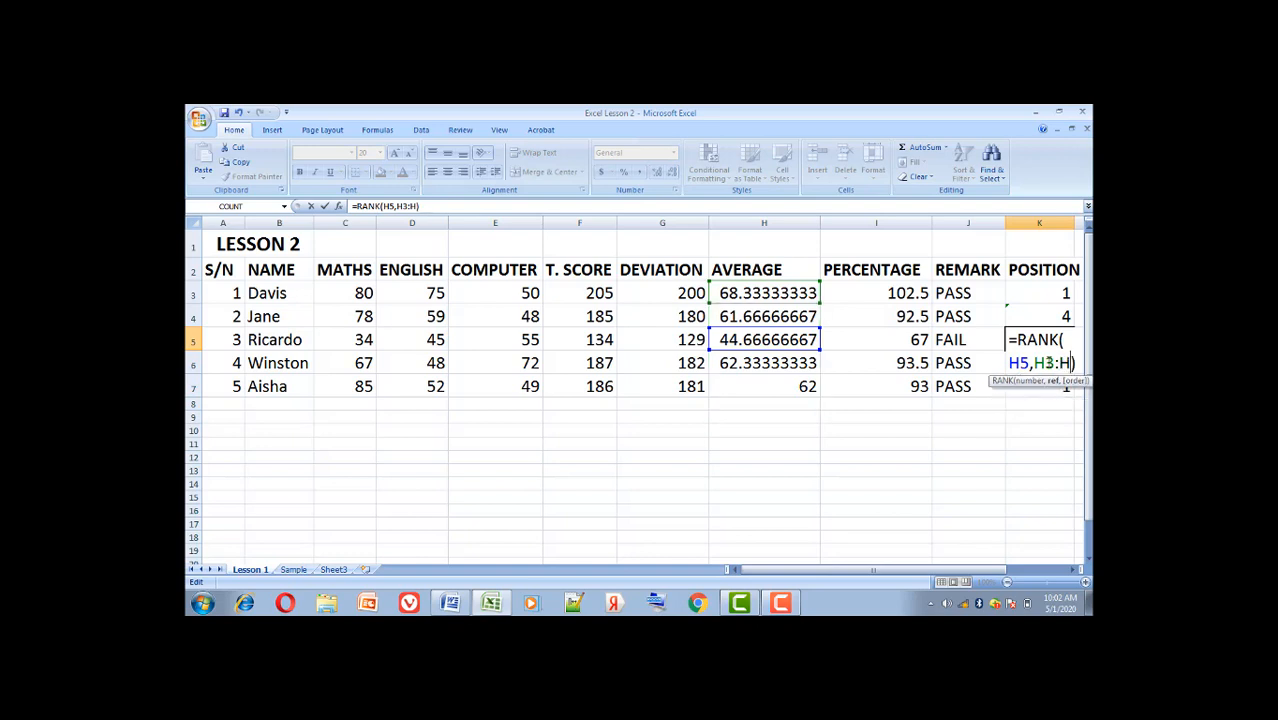
pyautogui.write('7')
pyautogui.press('Return')
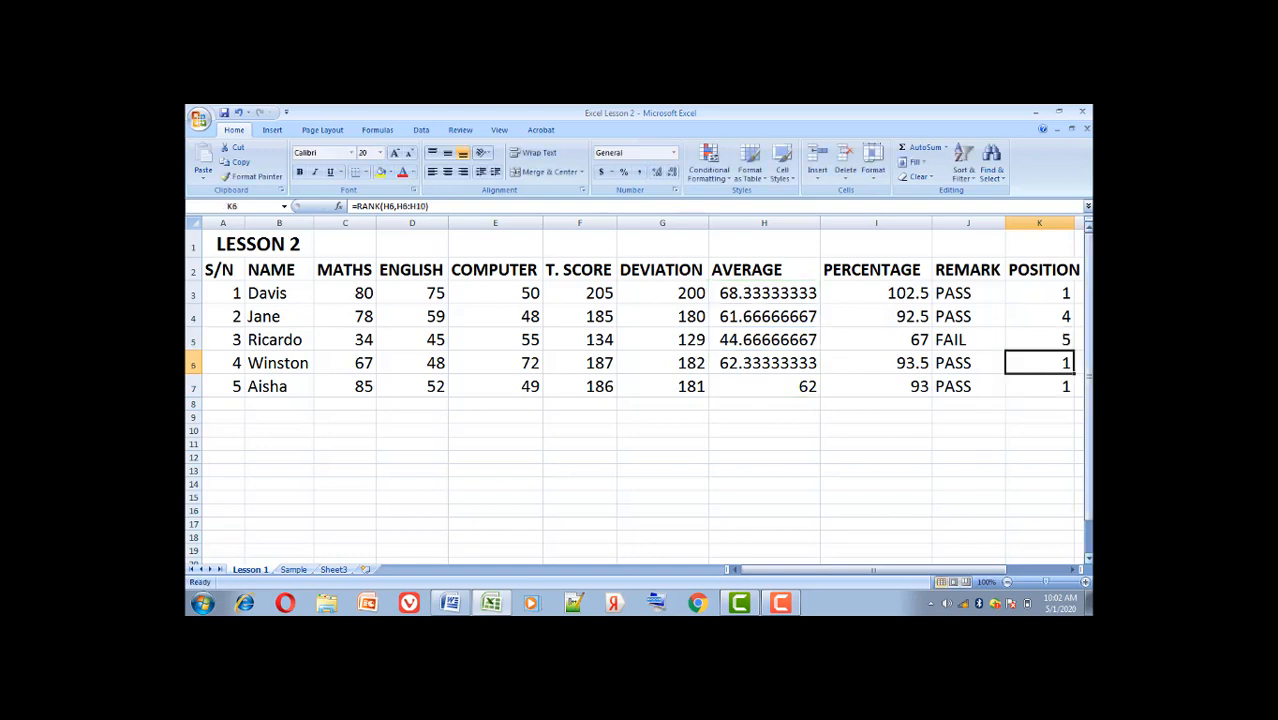
# - Correct the ranking range in the K6 POSITION formula so it reads =RANK(H6,H3:H7)
pyautogui.doubleClick(1060, 359)
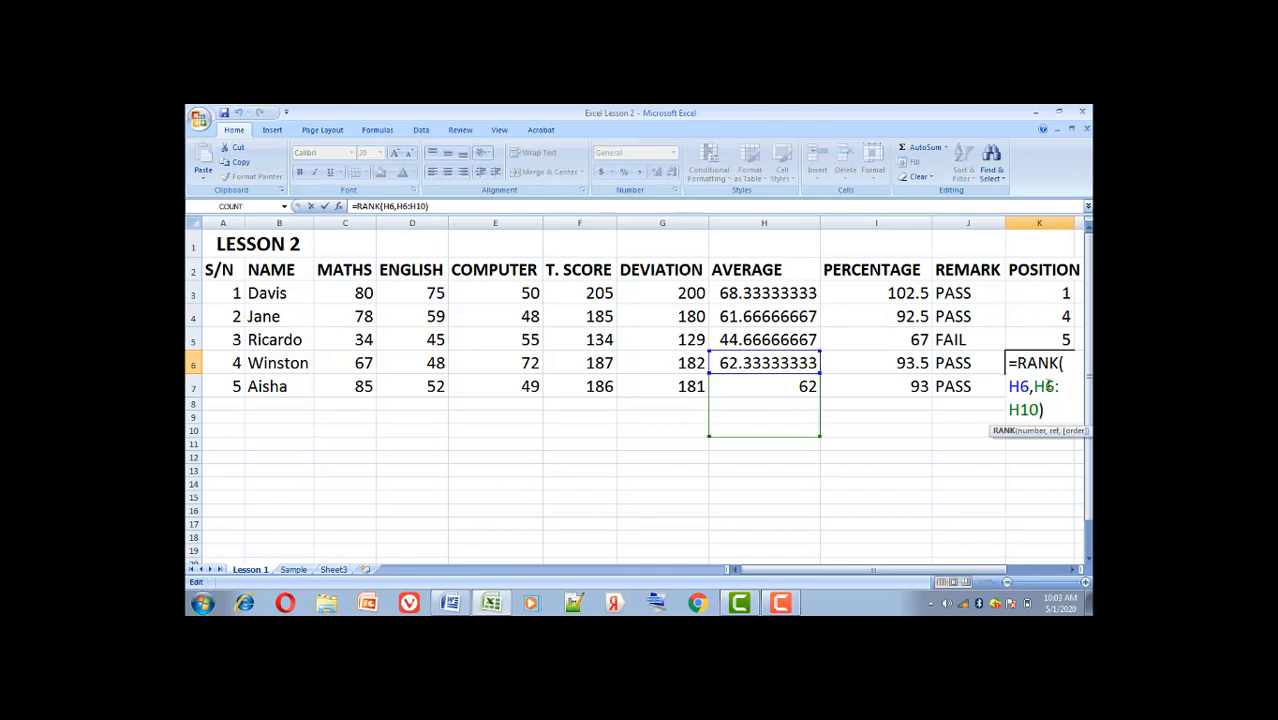
pyautogui.click(1045, 386)
pyautogui.press('Delete')
pyautogui.write('3')
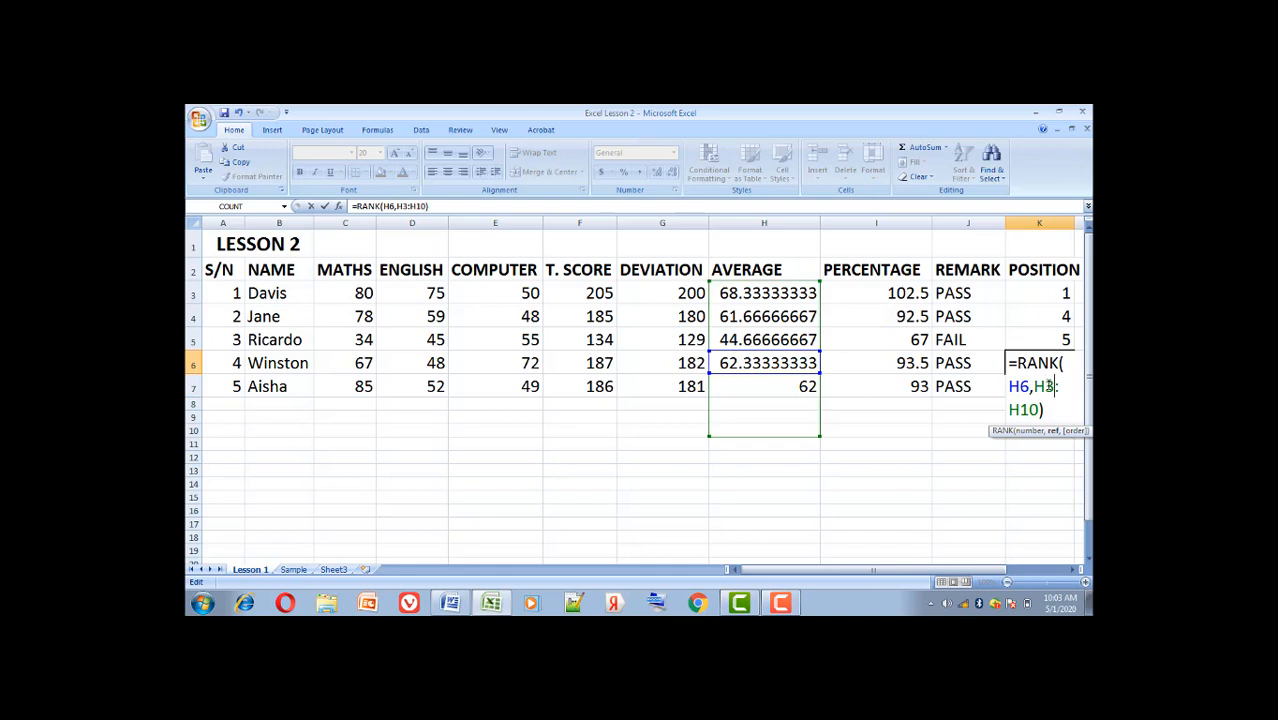
pyautogui.press('Delete')
pyautogui.press('Delete')
pyautogui.write('7')
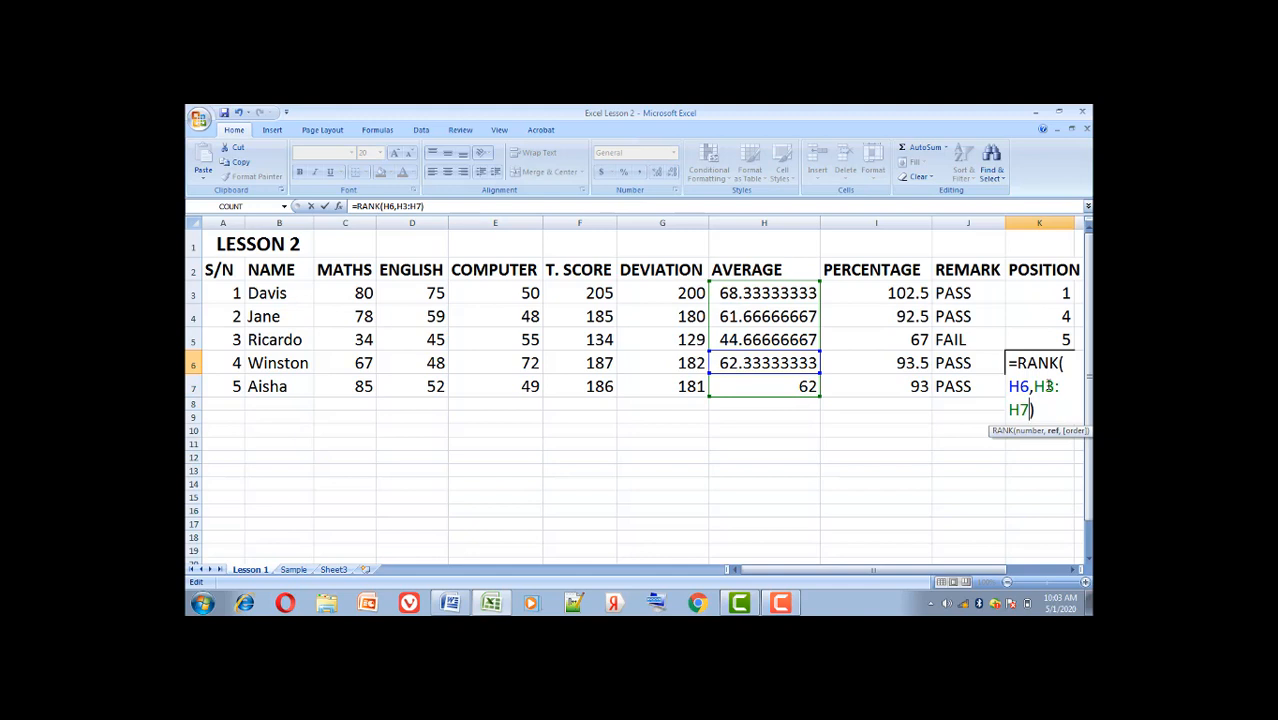
pyautogui.press('Return')
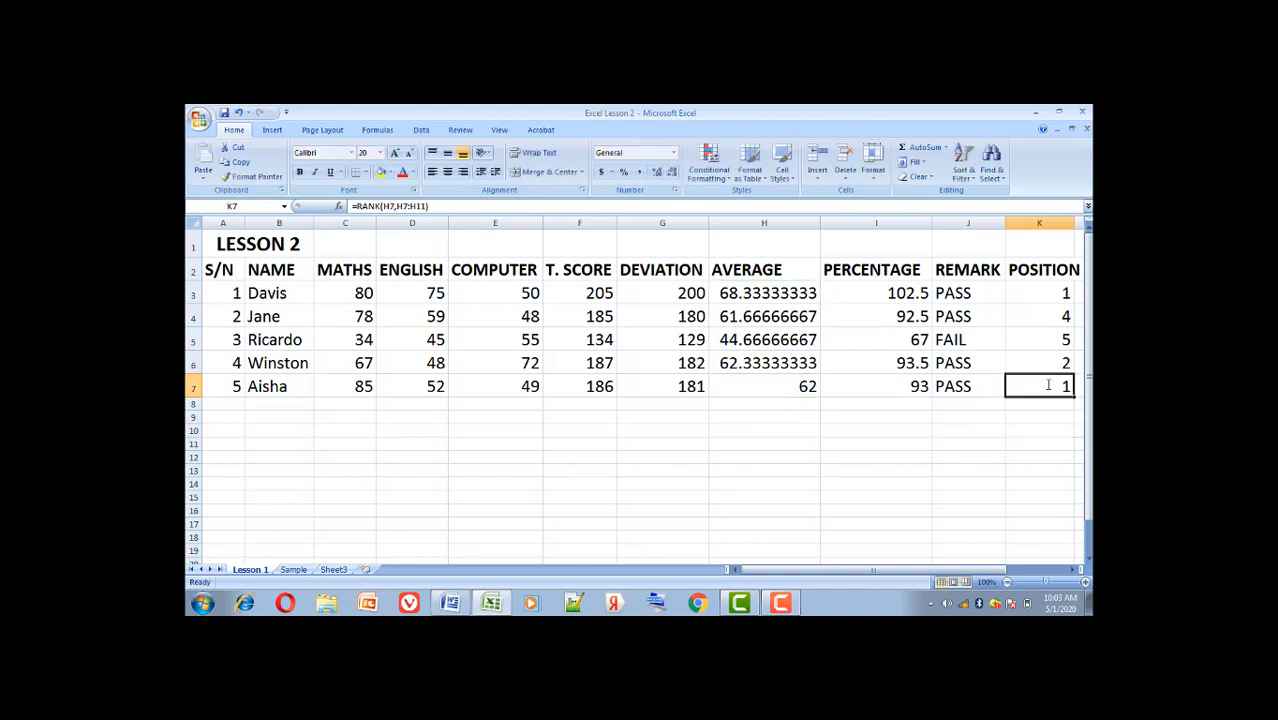
# - Correct the ranking range in the K7 POSITION formula so it reads =RANK(H7,H3:H7)
pyautogui.doubleClick(1066, 386)
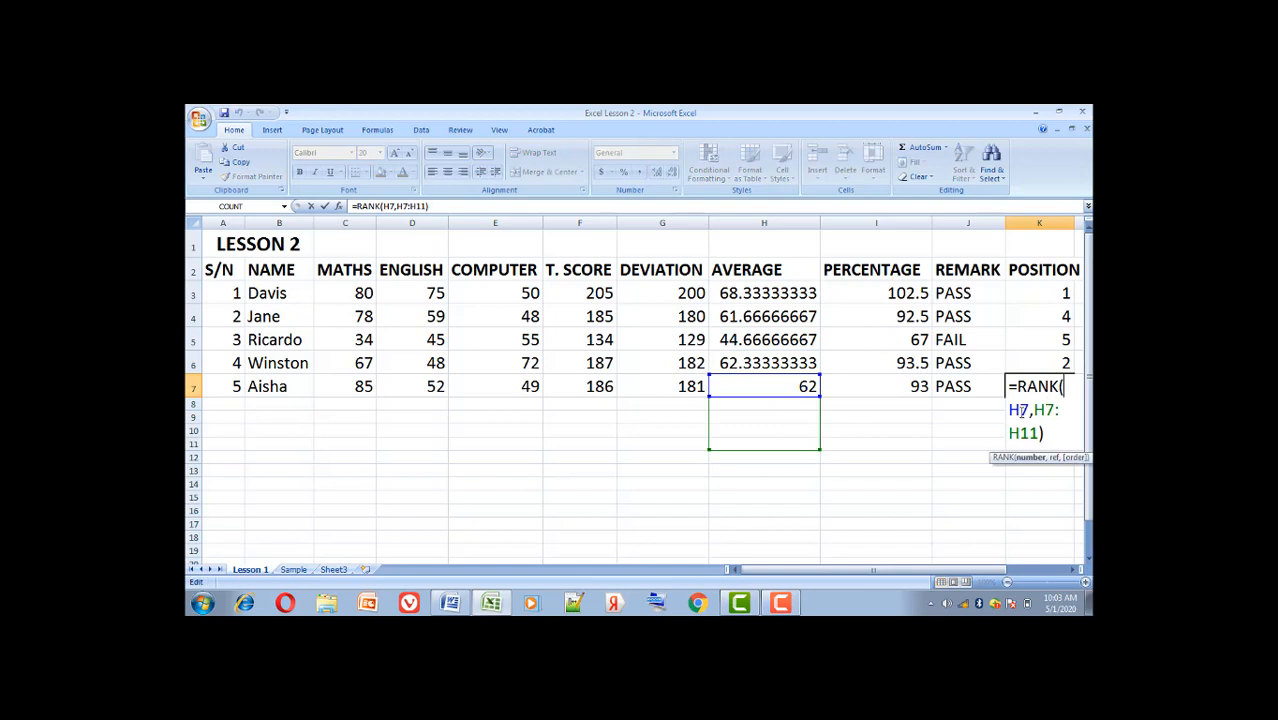
pyautogui.click(1046, 408)
pyautogui.press('Delete')
pyautogui.write('3')
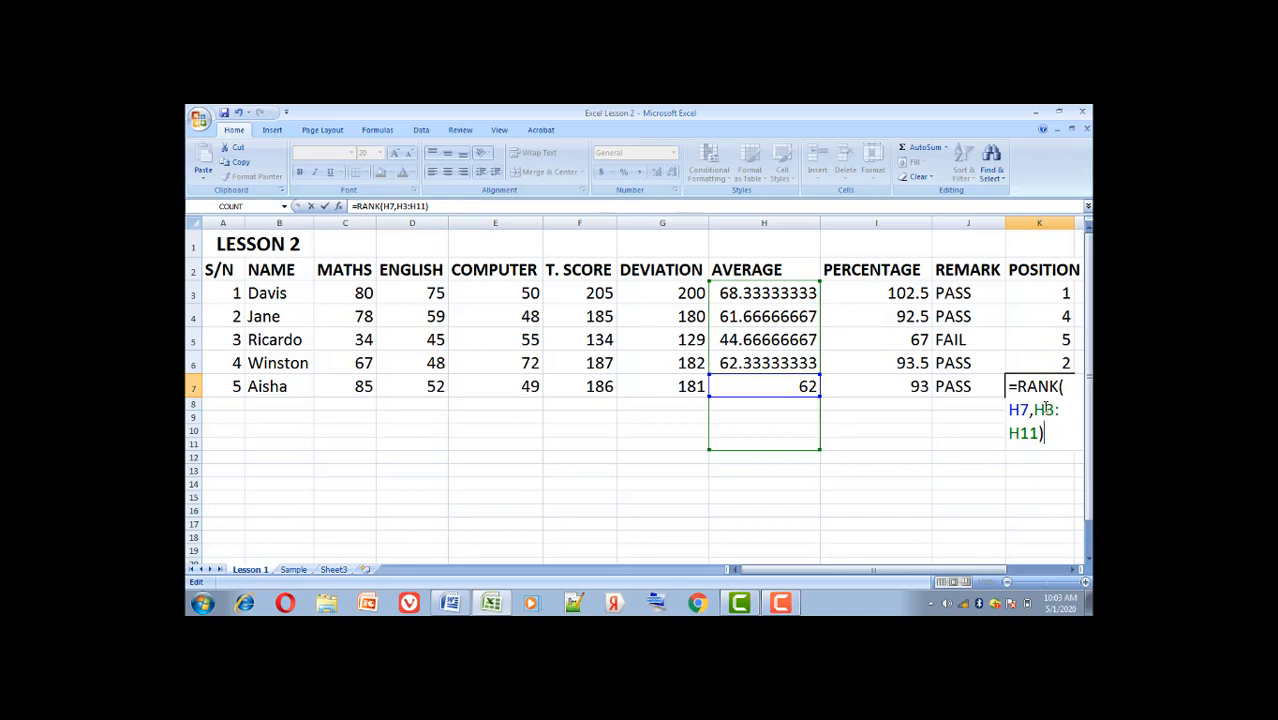
pyautogui.press('Left')
pyautogui.press('Left')
pyautogui.press('Left')
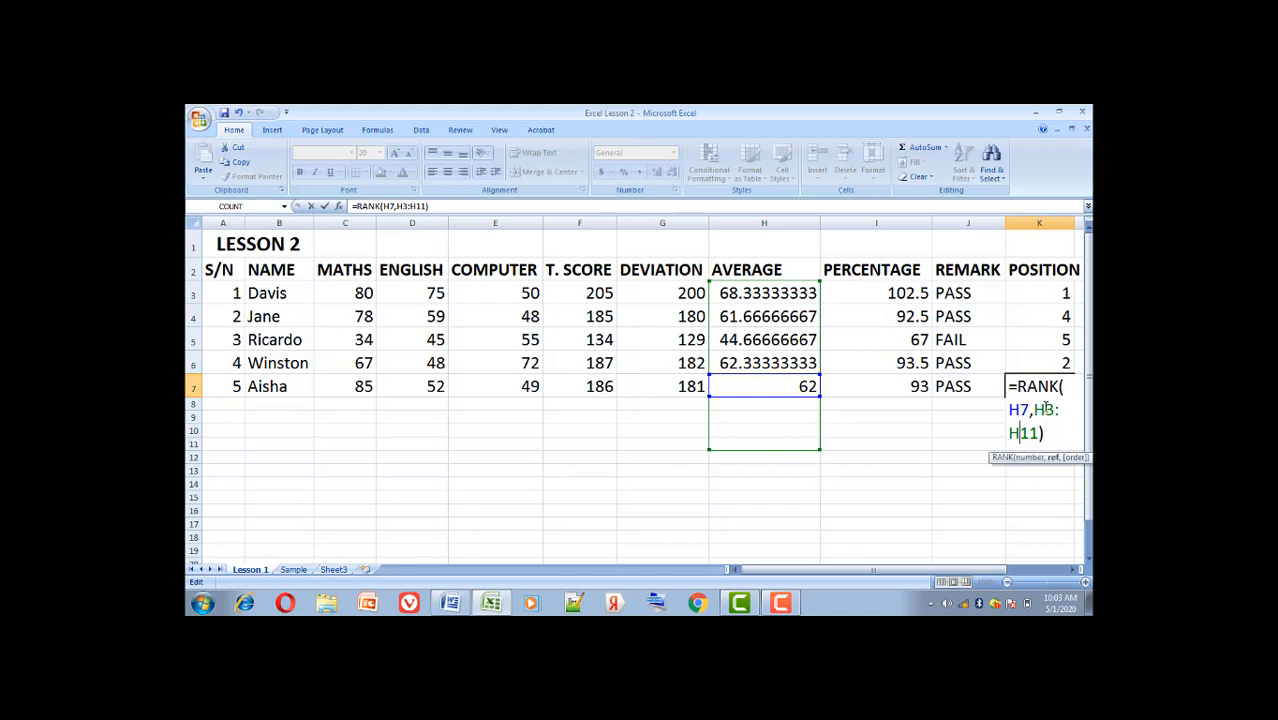
pyautogui.write('7')
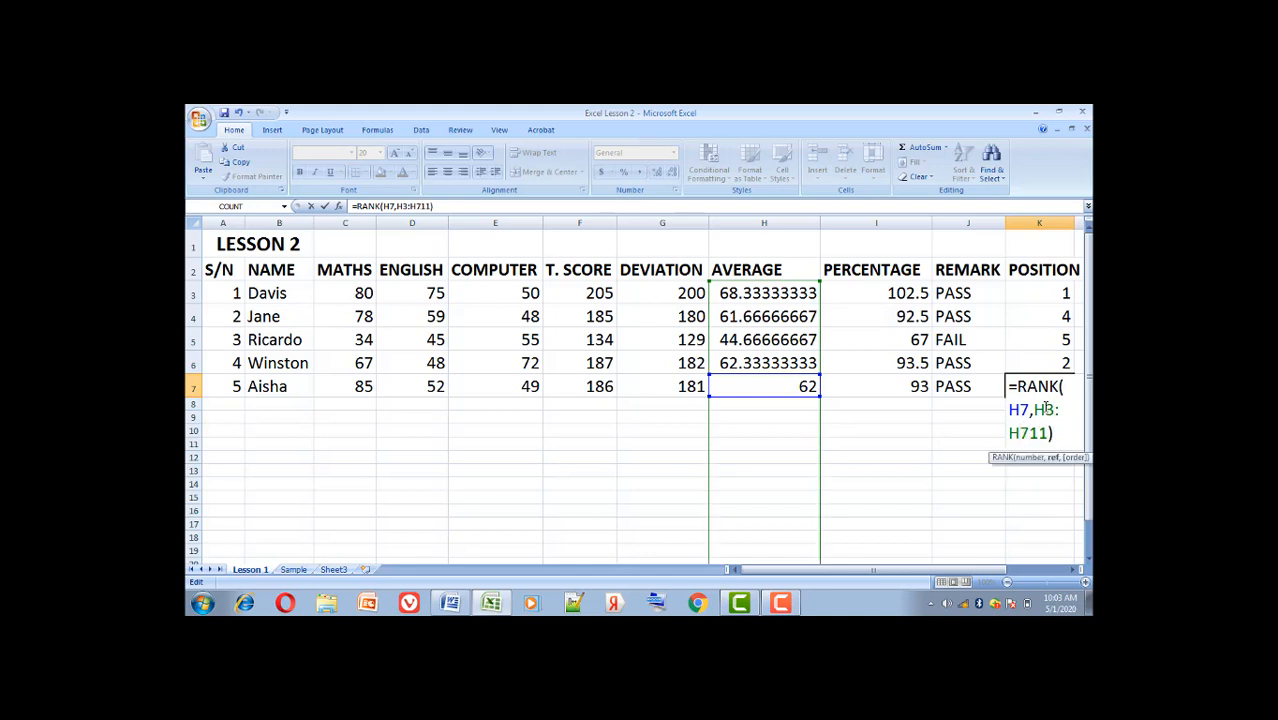
pyautogui.press('Delete')
pyautogui.press('Delete')
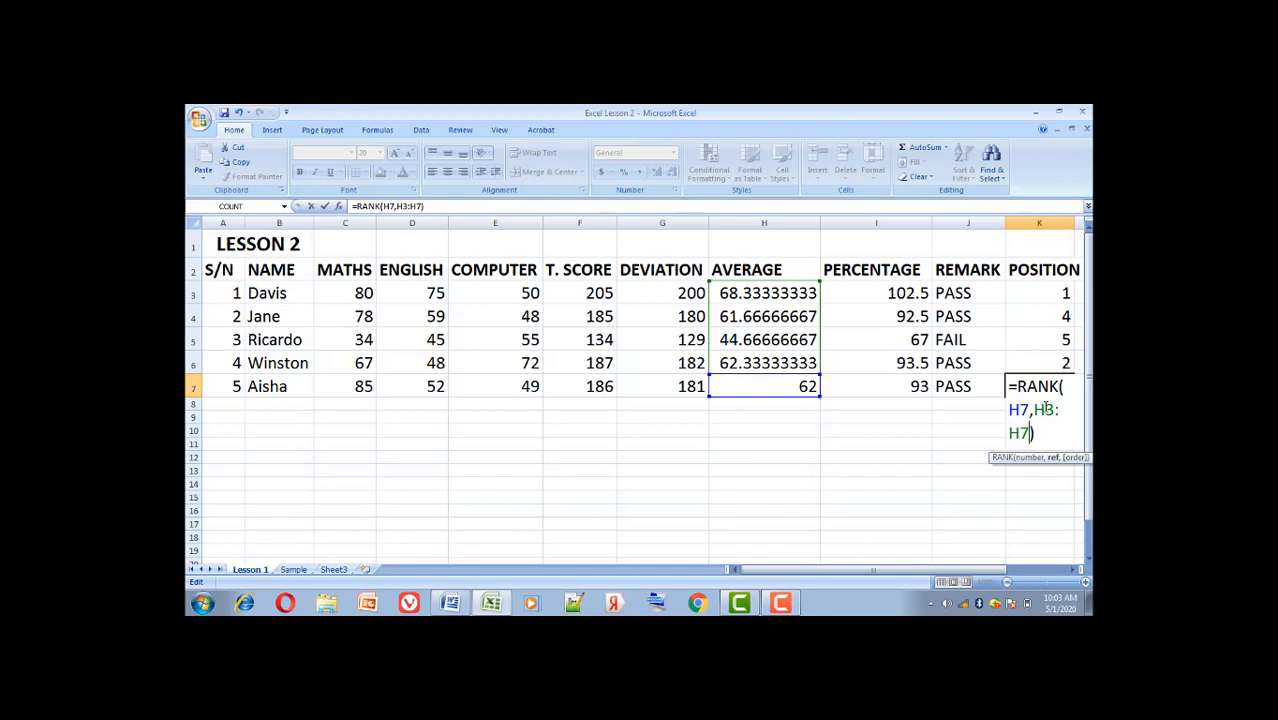
pyautogui.press('Return')
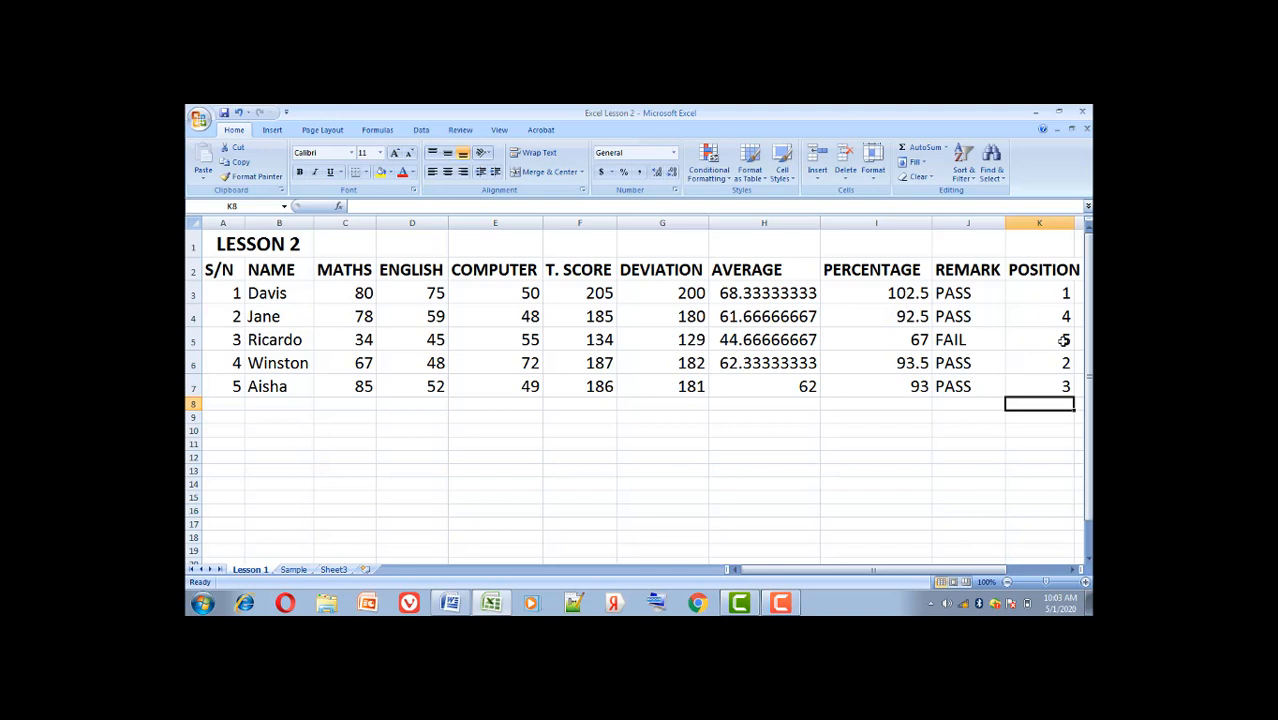
# - Check the POSITION formulas in cells K3 through K7 one after another
pyautogui.click(1049, 295)
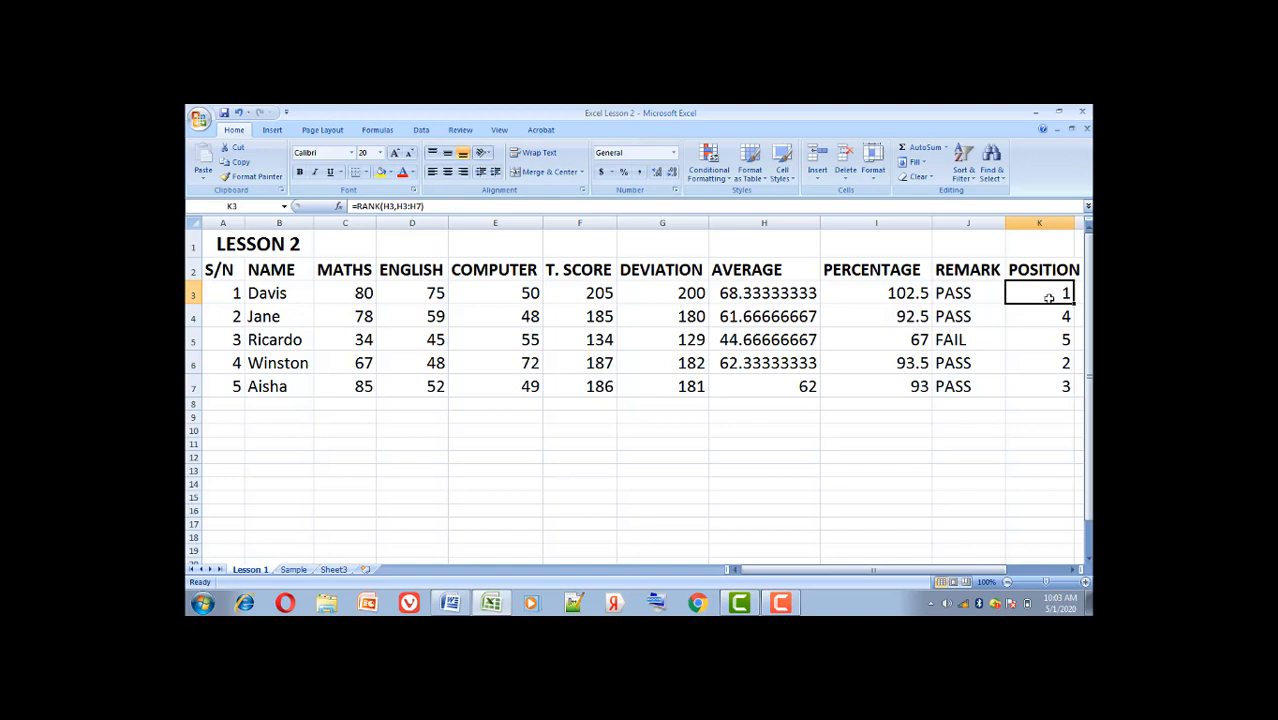
pyautogui.click(1053, 315)
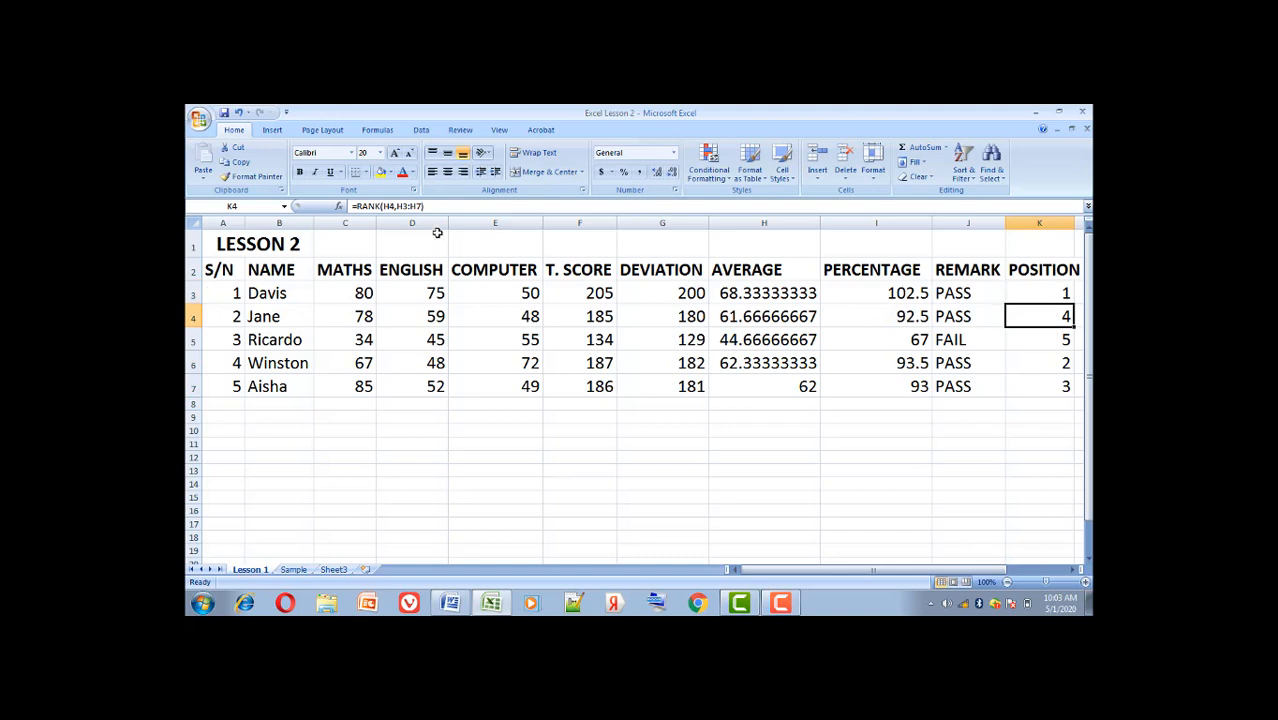
pyautogui.click(1036, 340)
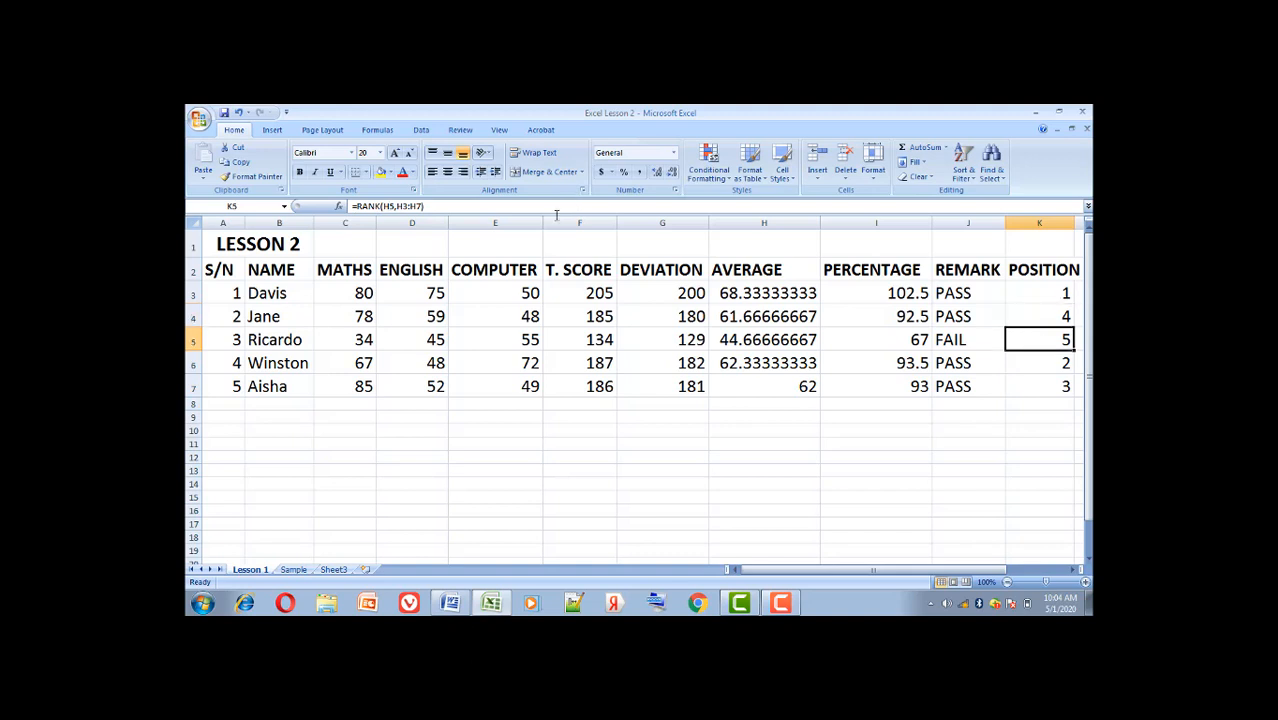
pyautogui.click(1016, 361)
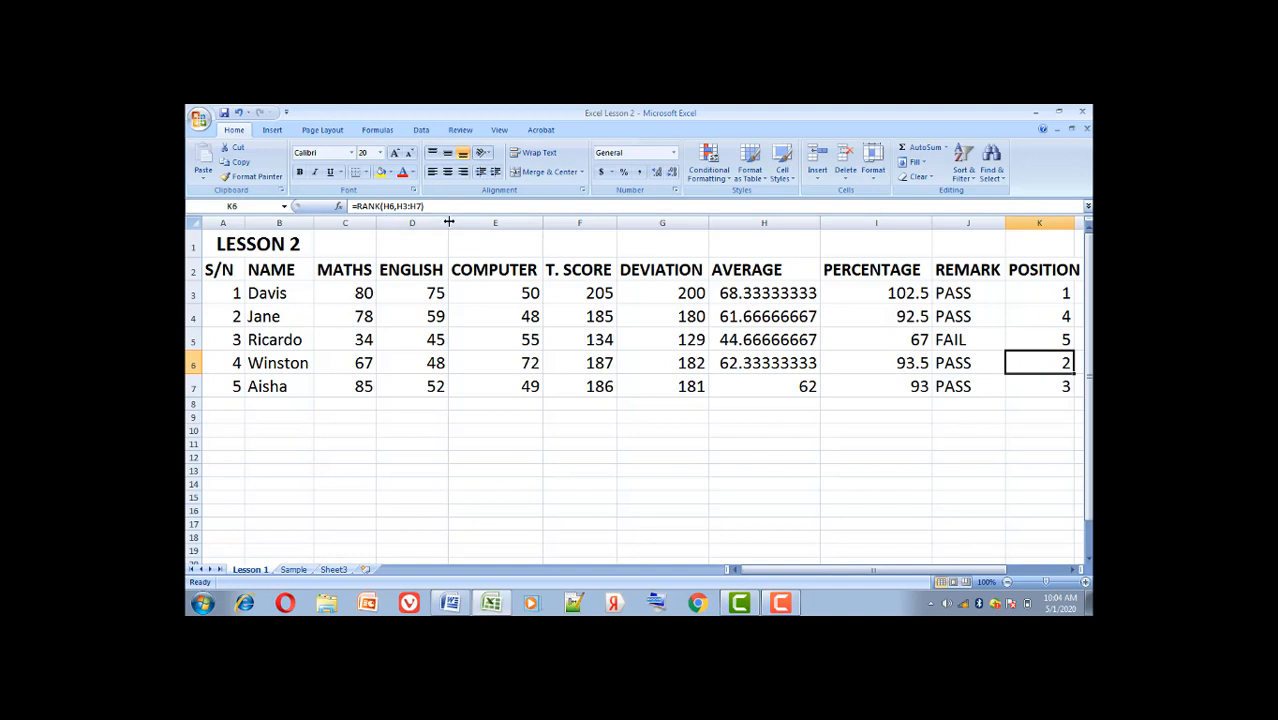
pyautogui.click(1040, 395)
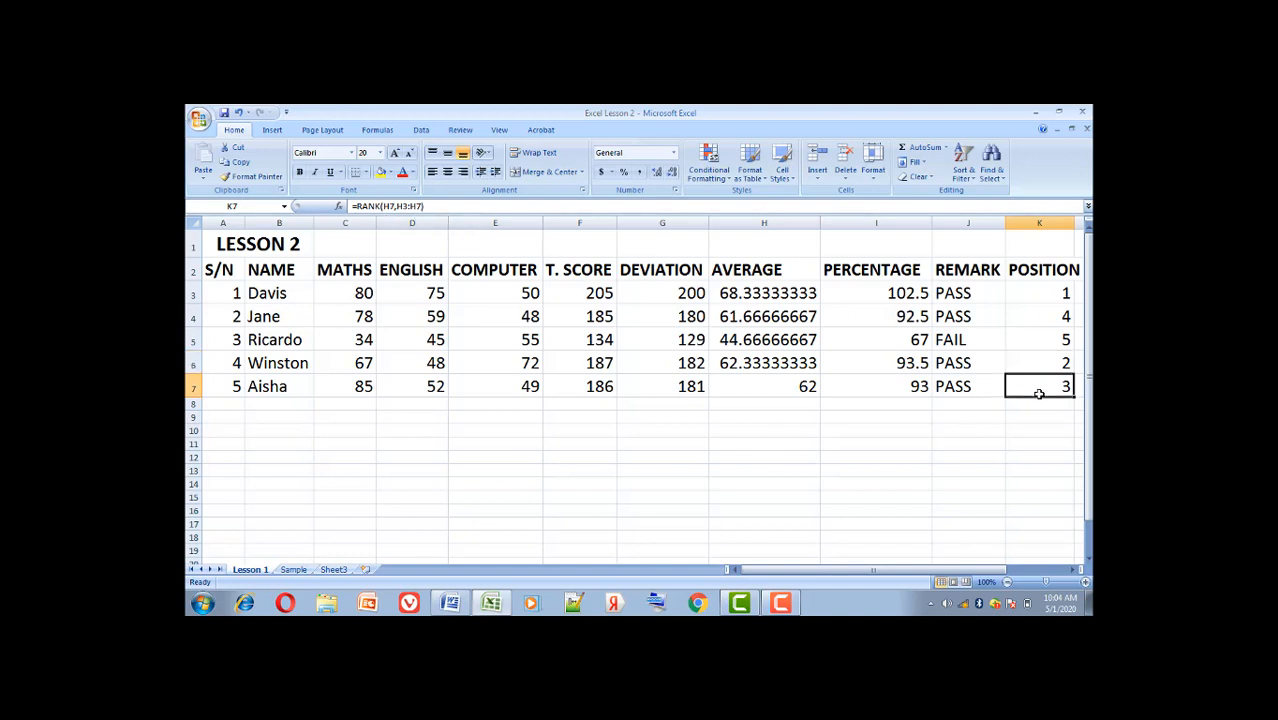